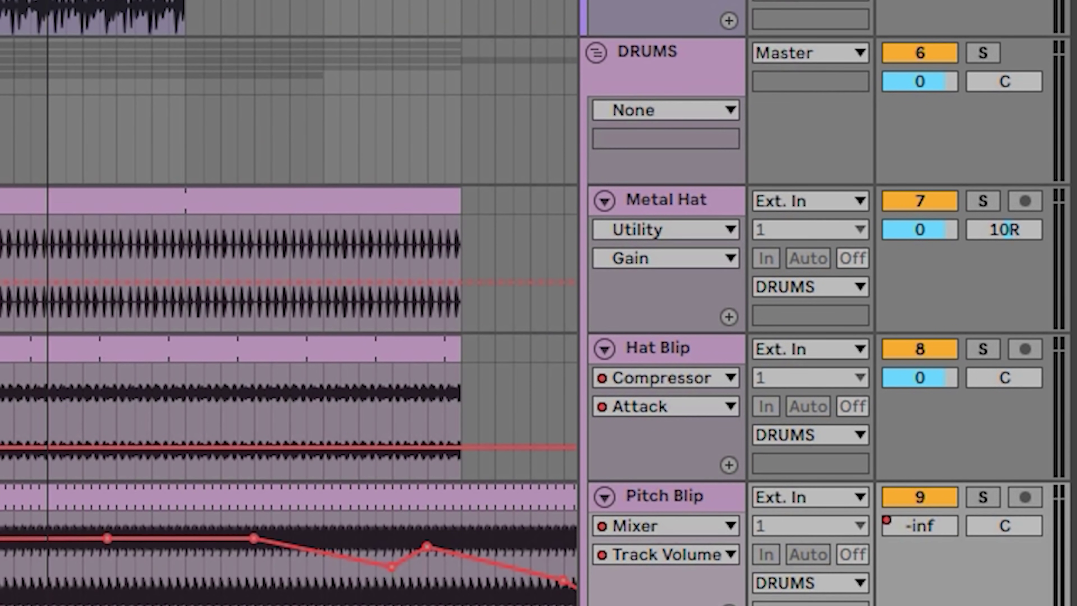
- Look through the lead, atmosphere and FX tracks of the arrangement, ending back at the low-end and drum tracks
left_click(597, 53)
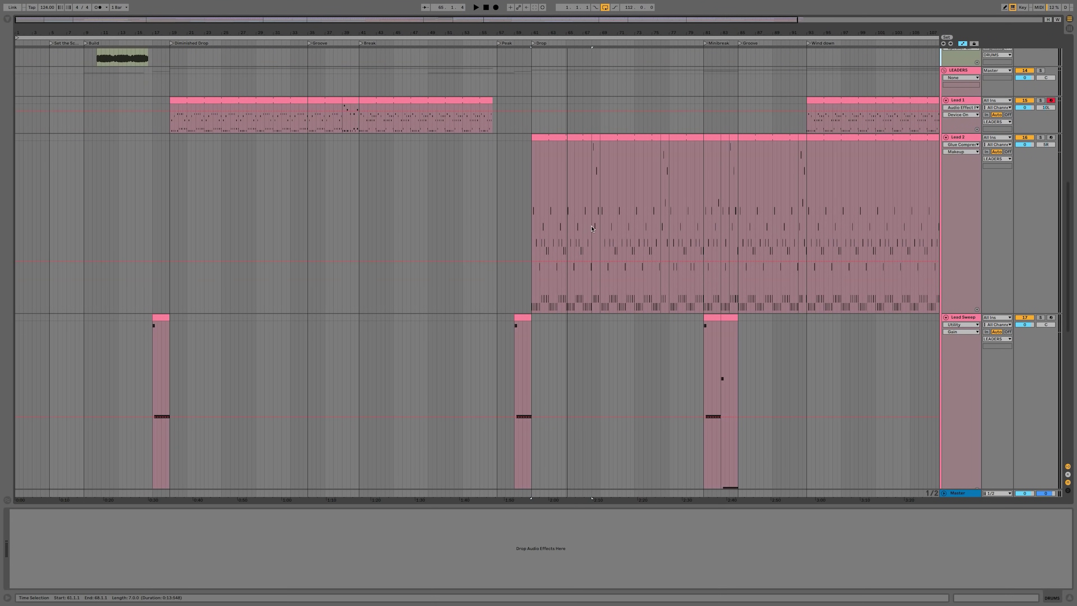
scroll(468, 161, "up", 1)
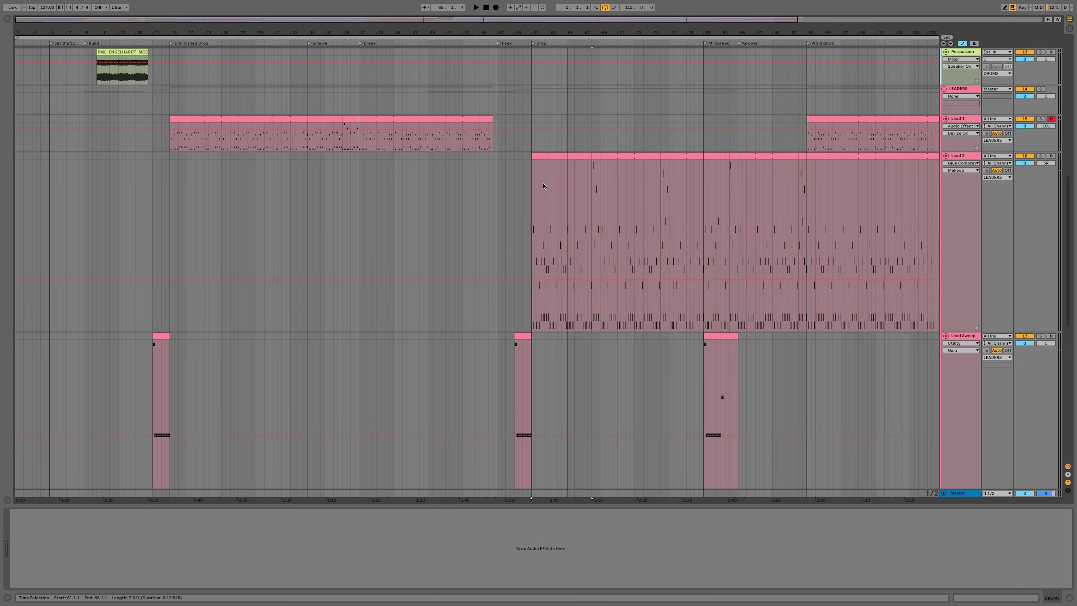
scroll(855, 304, "down", 2)
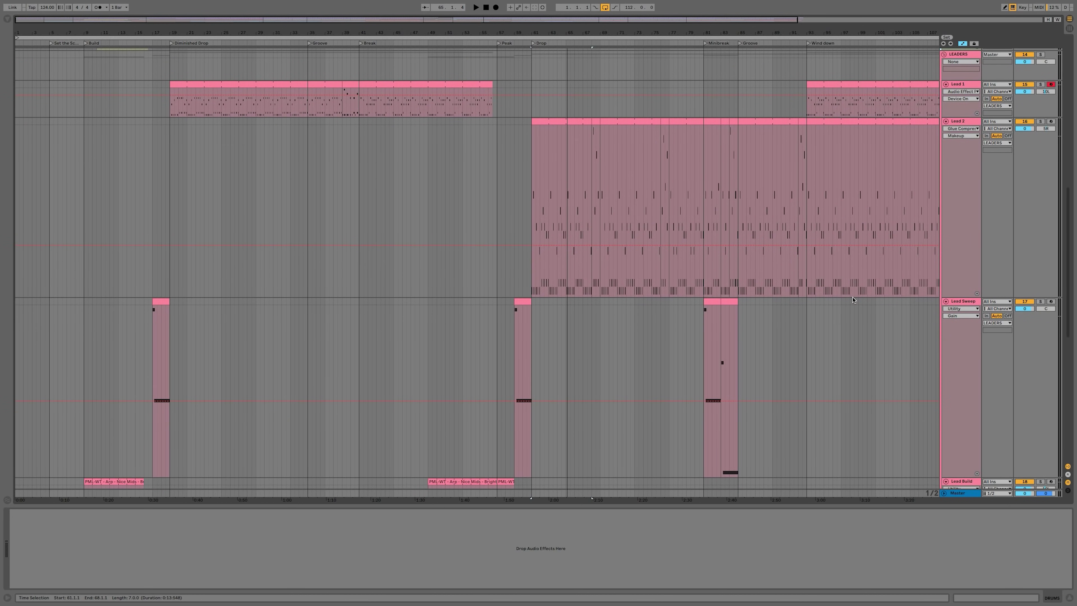
scroll(503, 239, "down", 6)
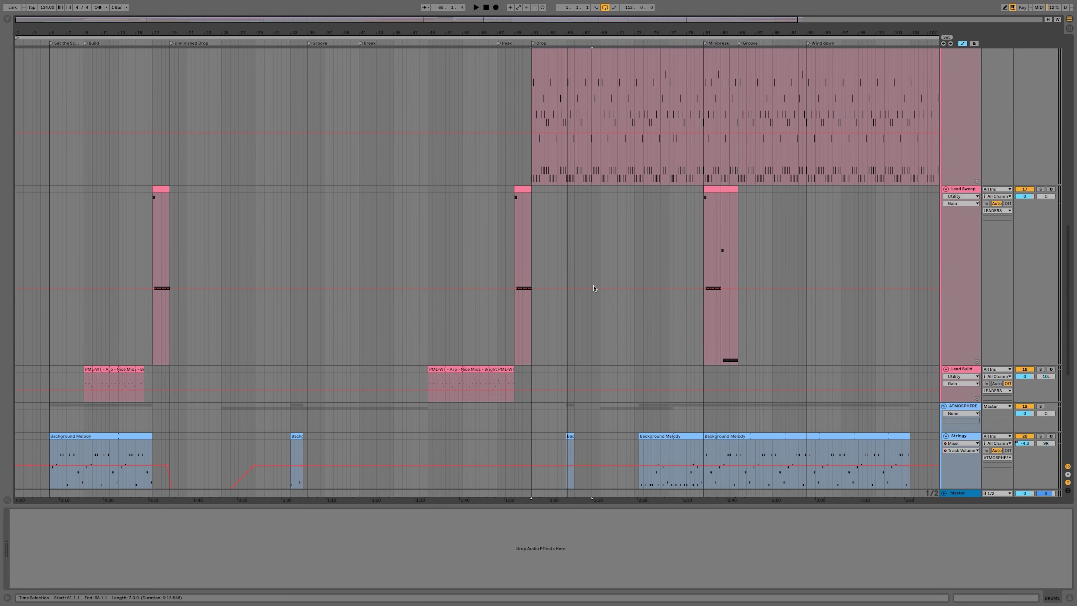
scroll(615, 289, "down", 1)
scroll(634, 291, "up", 5)
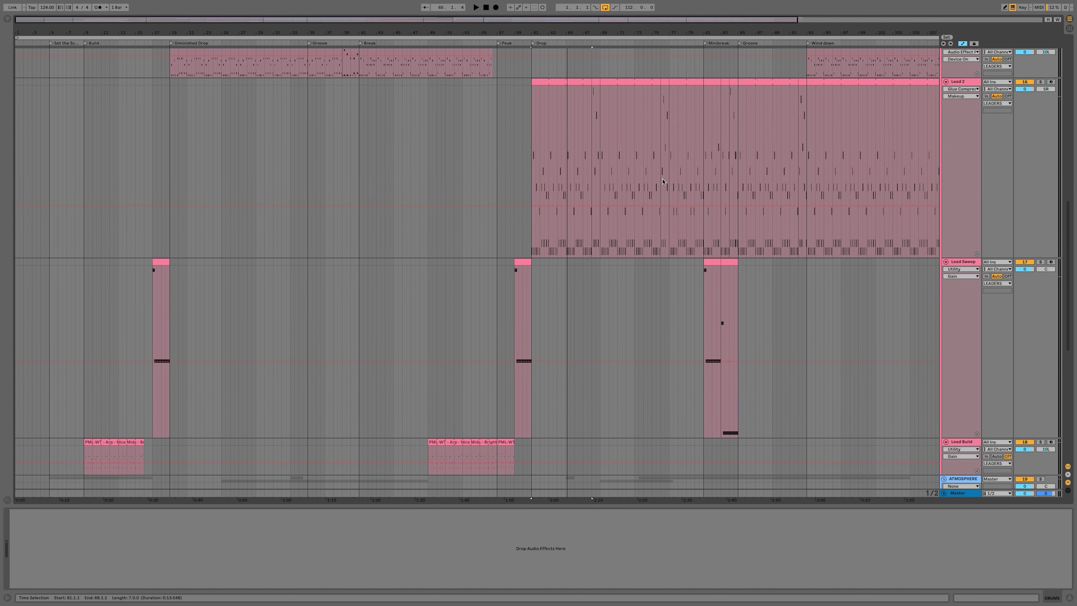
scroll(662, 181, "down", 5)
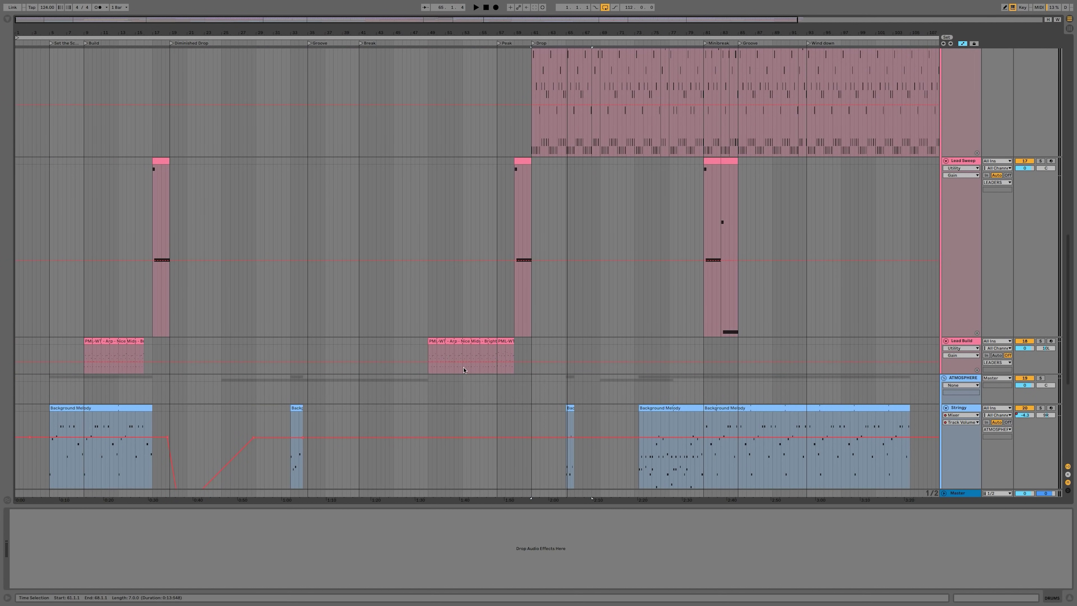
scroll(463, 370, "down", 1)
scroll(525, 349, "down", 6)
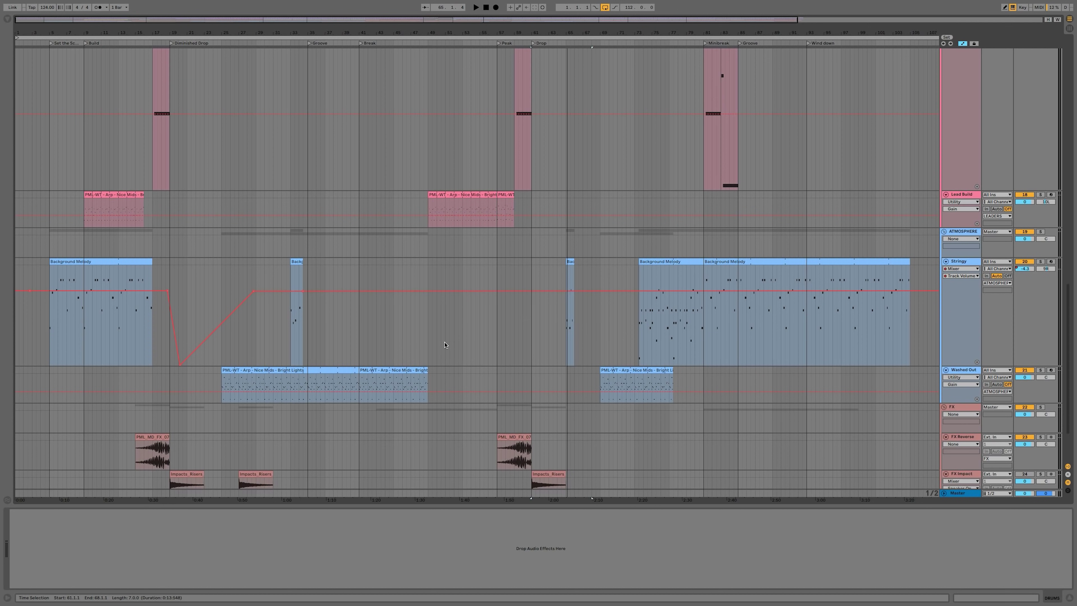
scroll(759, 344, "down", 1)
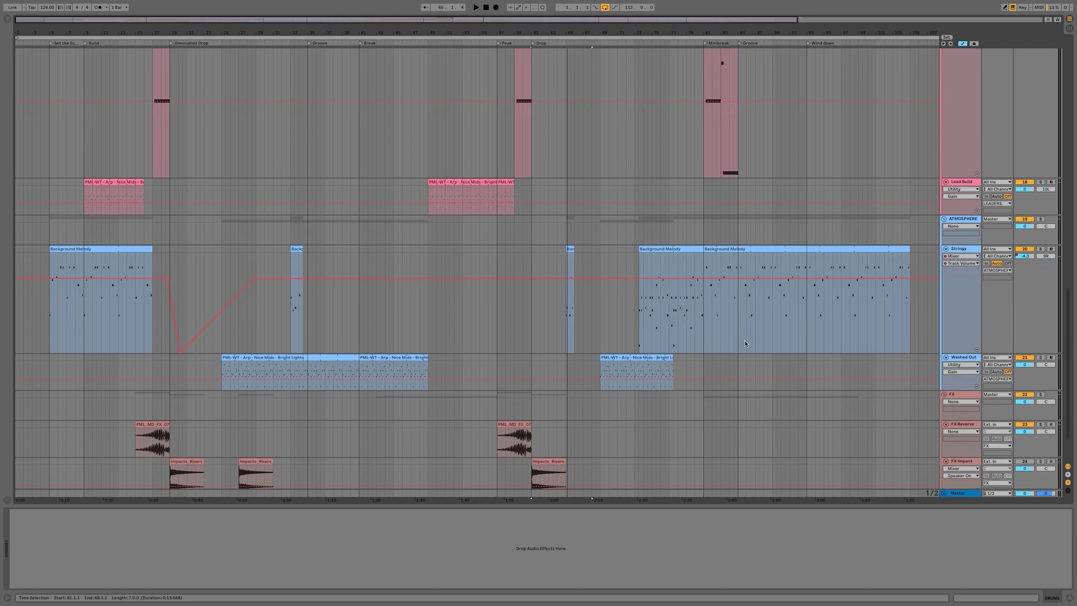
scroll(735, 339, "down", 3)
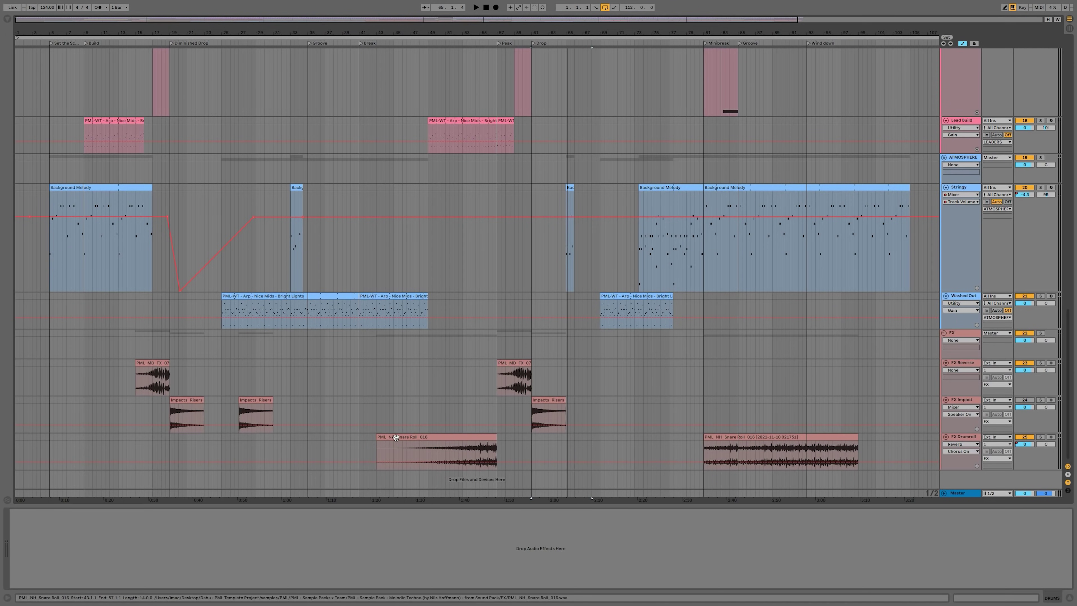
scroll(604, 426, "up", 15)
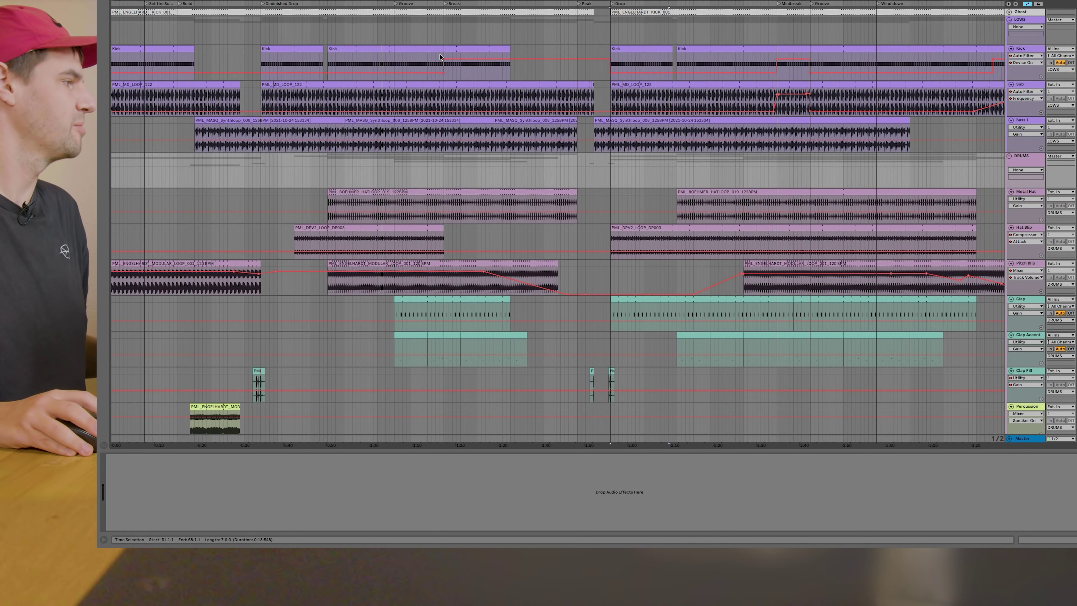
- Show the Kick track's device chain, and open the Sub loop clip starting at the first drop and play it
left_click(1025, 49)
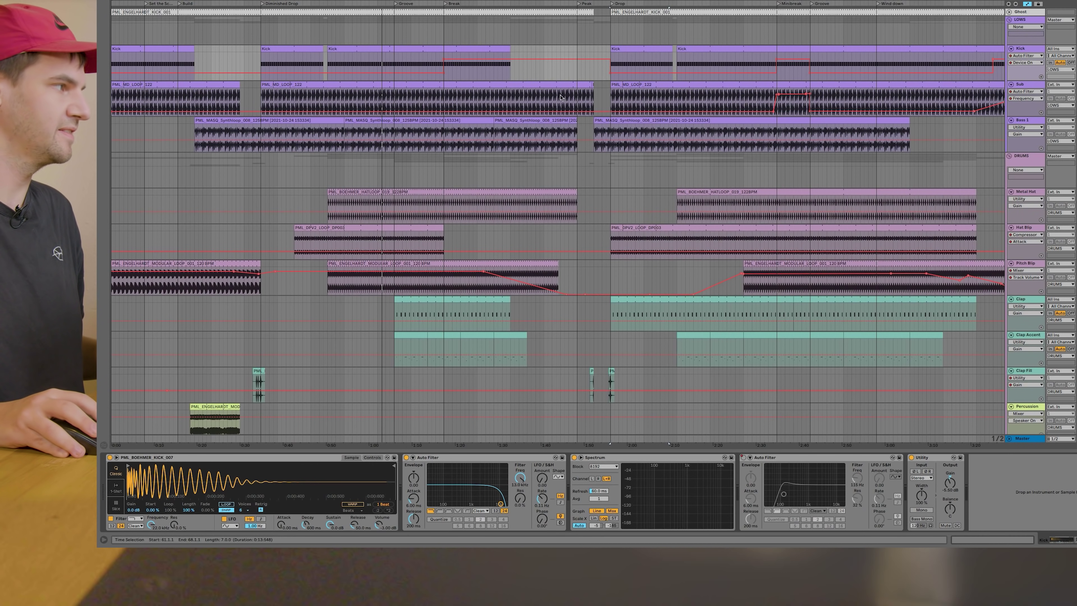
double_click(501, 82)
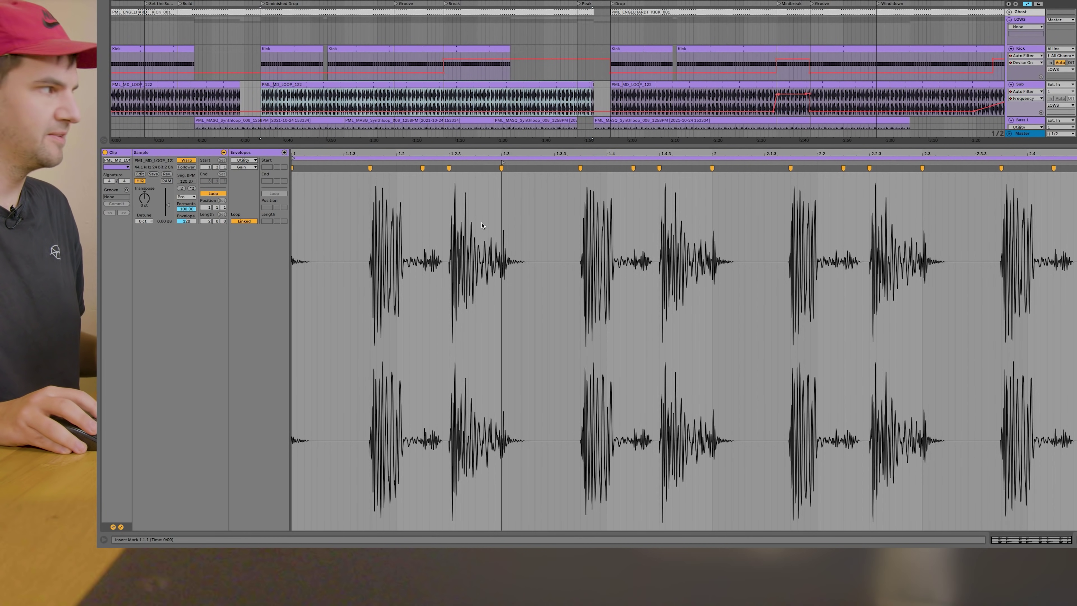
key("space")
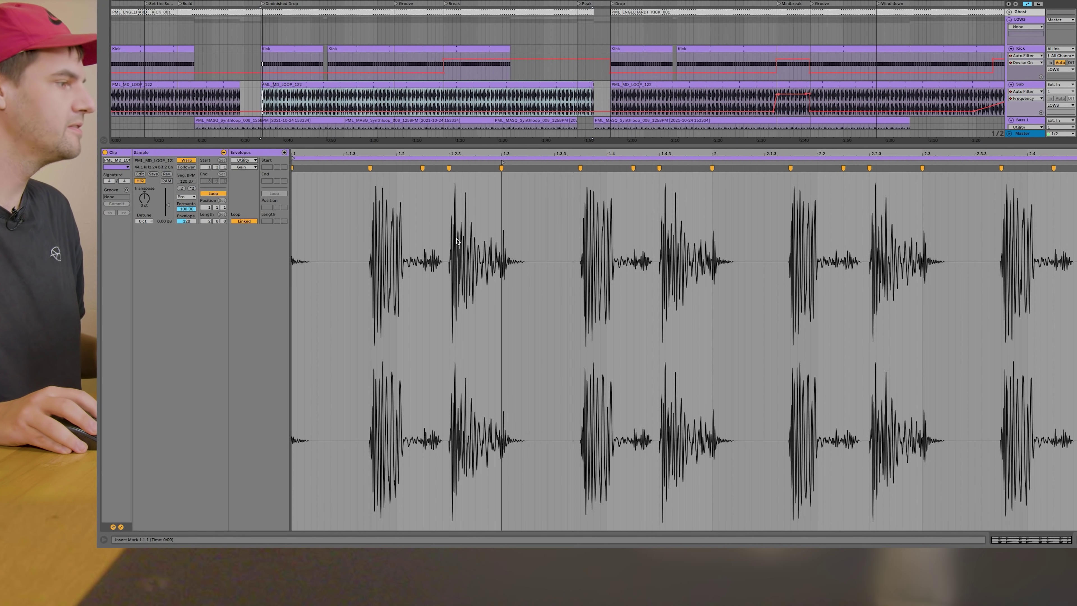
- Examine the Sub track's filter frequency automation together with the neighbouring Kick and Bass 1 clips
scroll(774, 90, "down", 1)
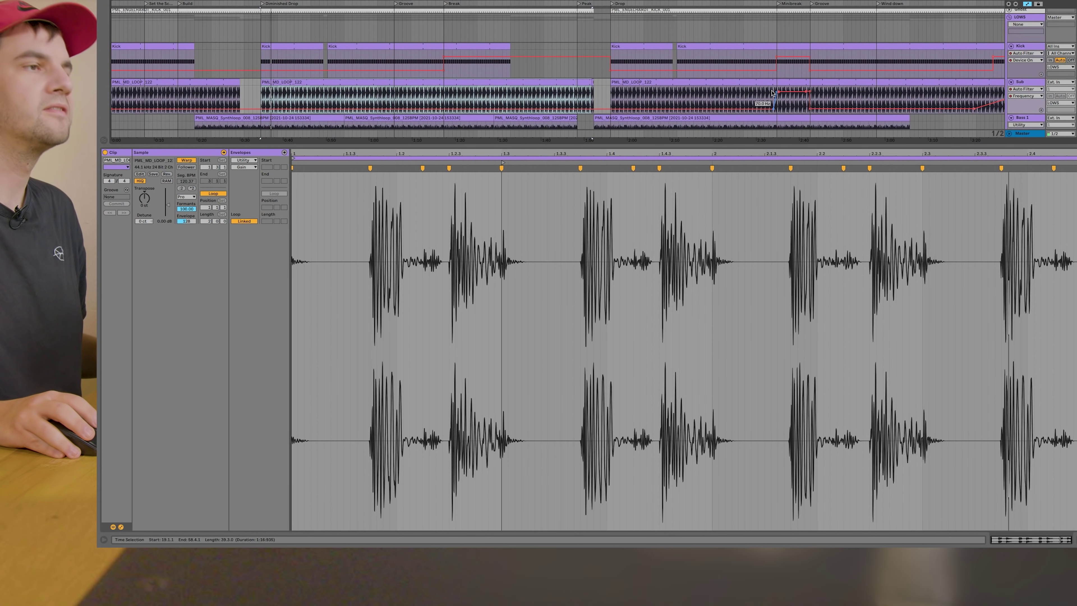
scroll(774, 90, "down", 1)
scroll(773, 90, "down", 1)
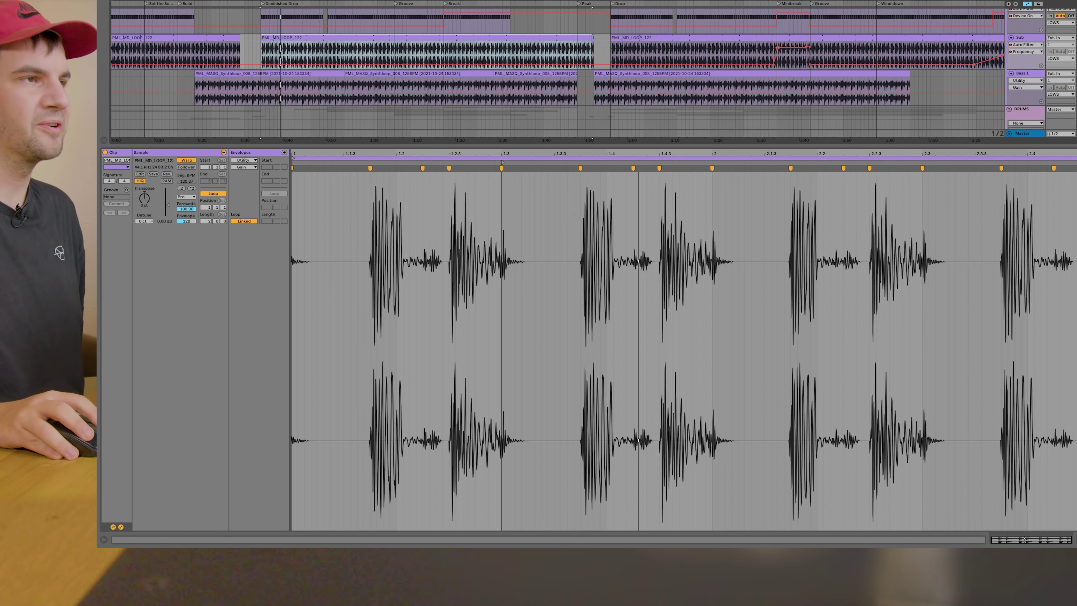
scroll(1003, 90, "up", 1)
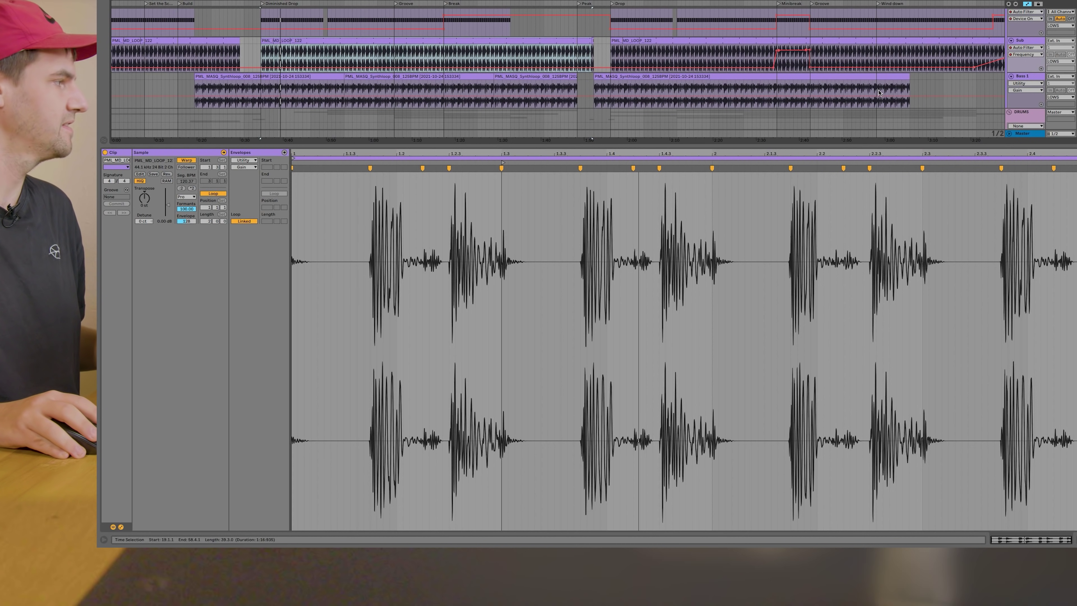
scroll(878, 92, "up", 1)
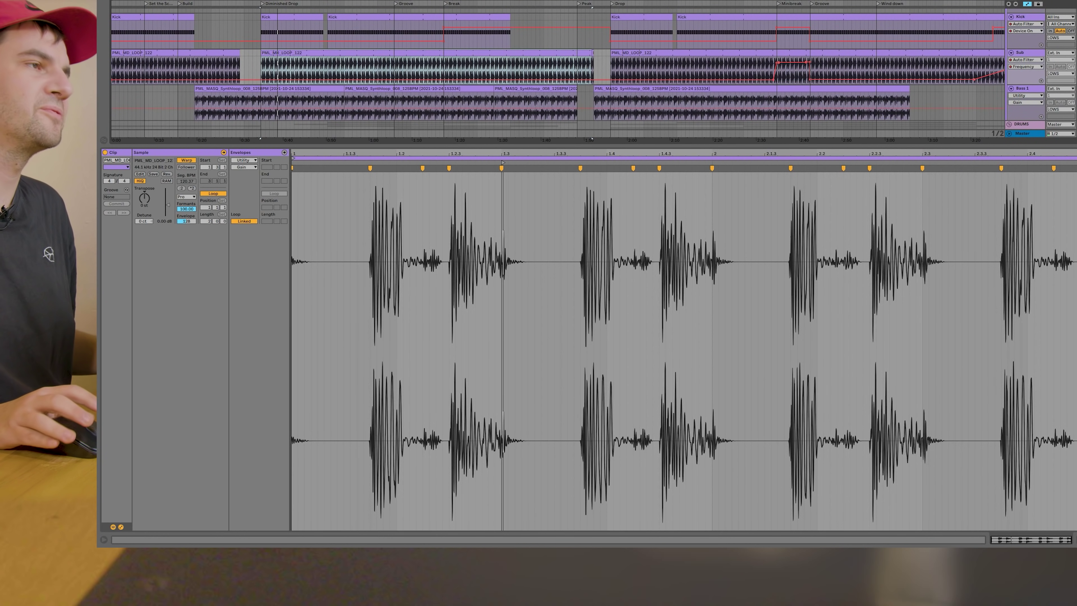
scroll(877, 90, "up", 1)
scroll(877, 90, "down", 1)
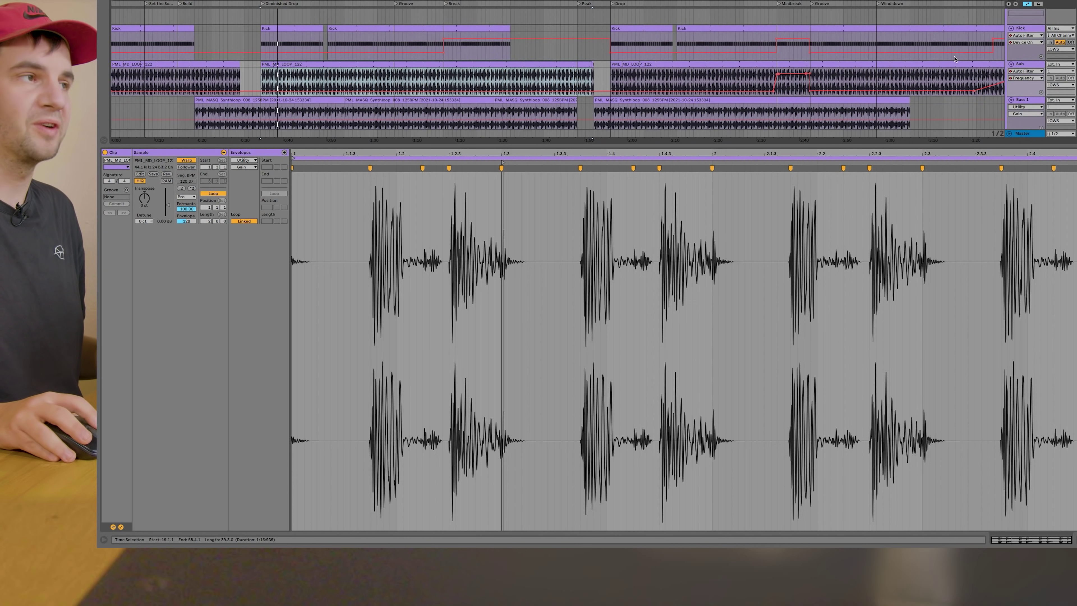
- Show the Sub track's devices, play its loop with the first Auto Filter opened to 19.9 kHz, and lower the cutoff back into the bass range
left_click(1026, 28)
key("shift+Tab")
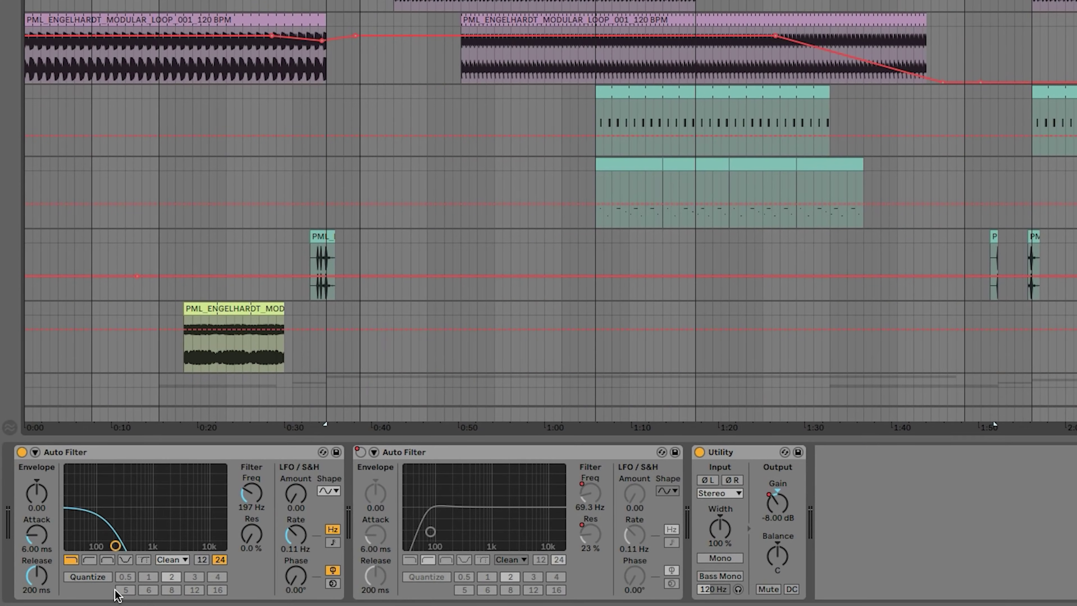
left_click_drag(115, 545, 221, 543)
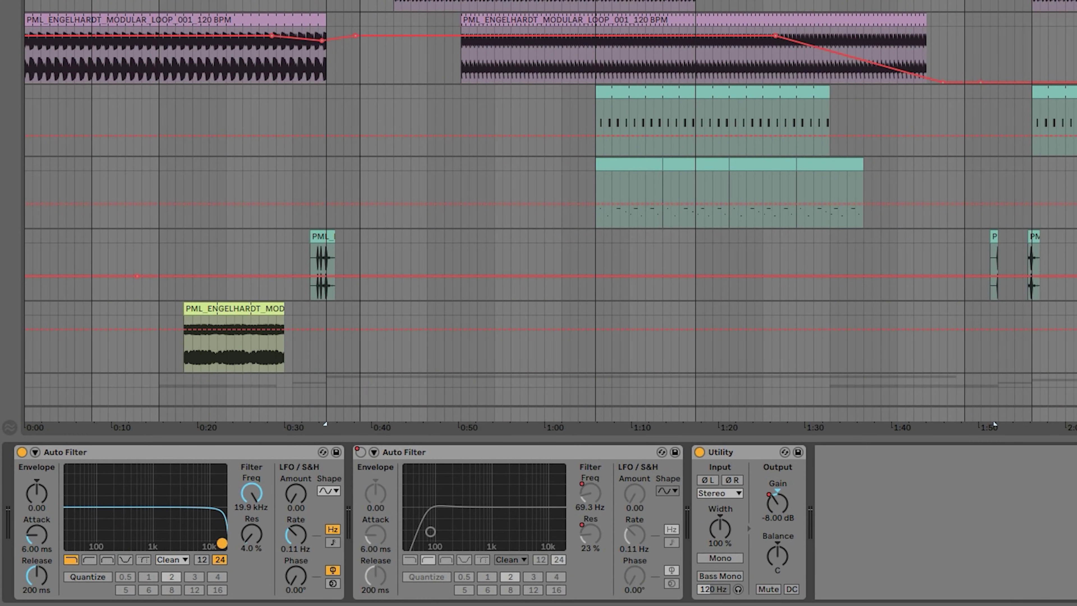
key("space")
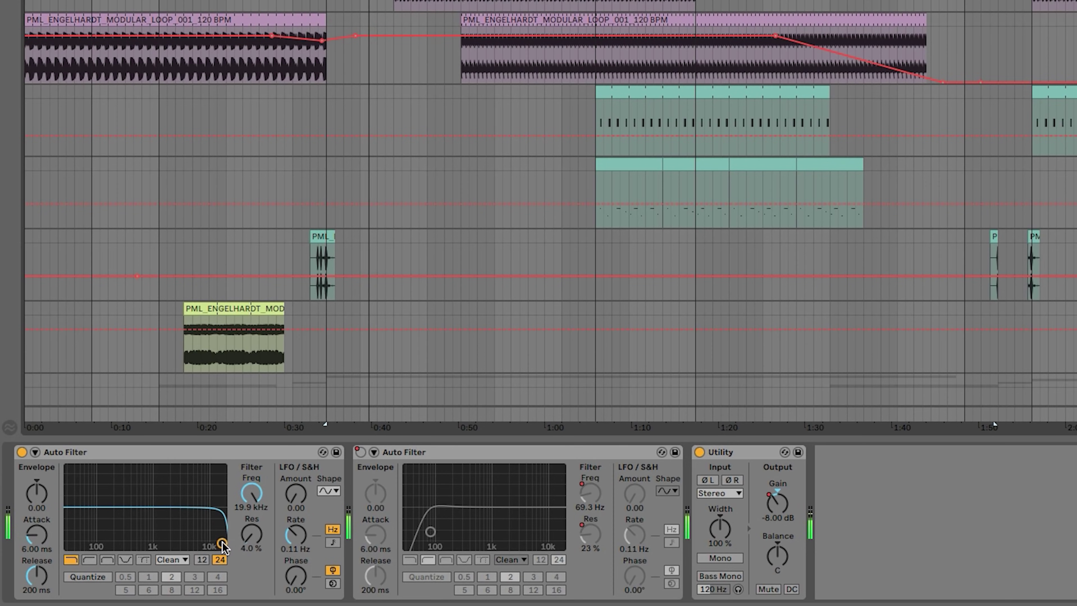
left_click_drag(221, 543, 105, 540)
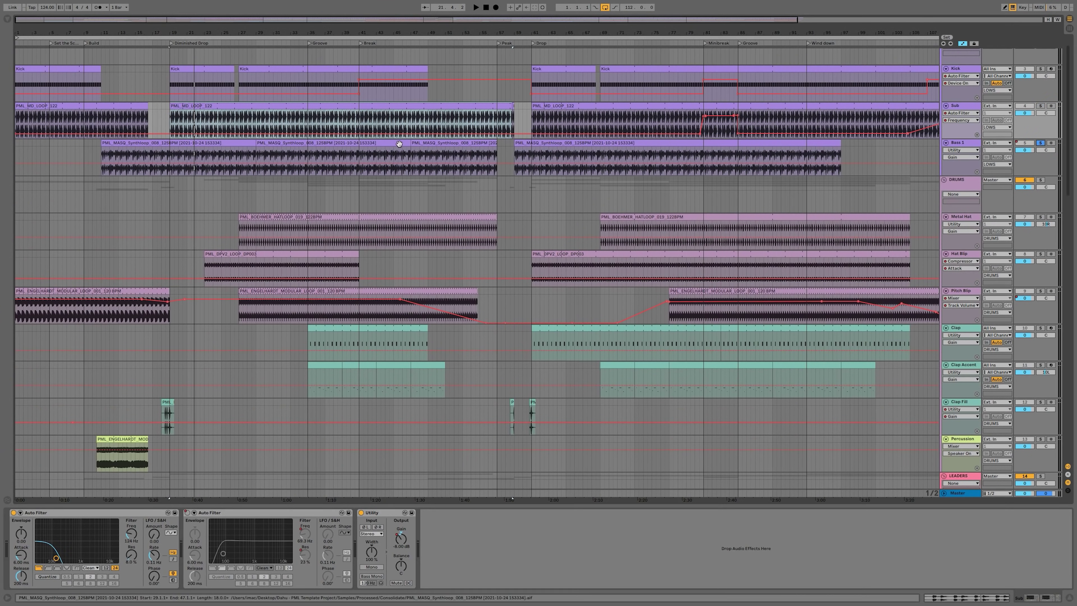
- Audition the Bass 1 clip that starts at bar 29, continuing playback from shortly before the Groove marker
left_click(405, 142)
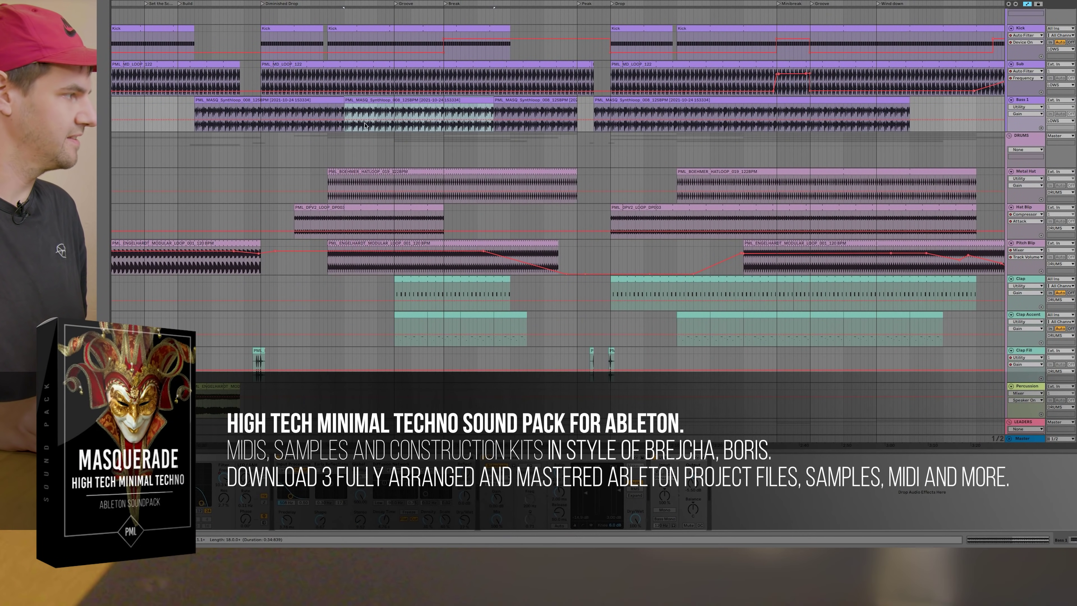
key("space")
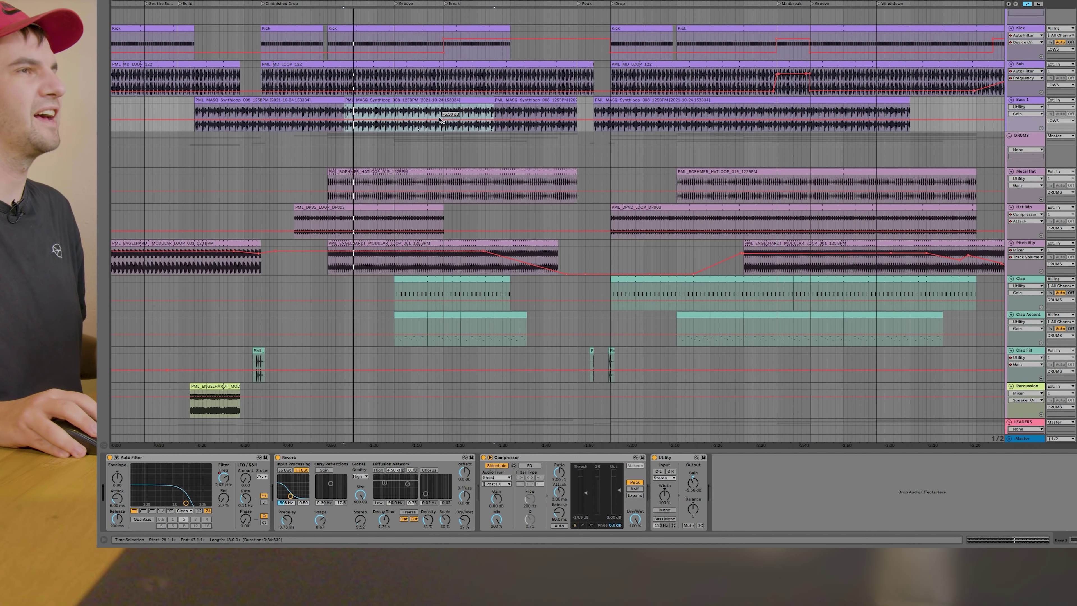
scroll(738, 125, "up", 1)
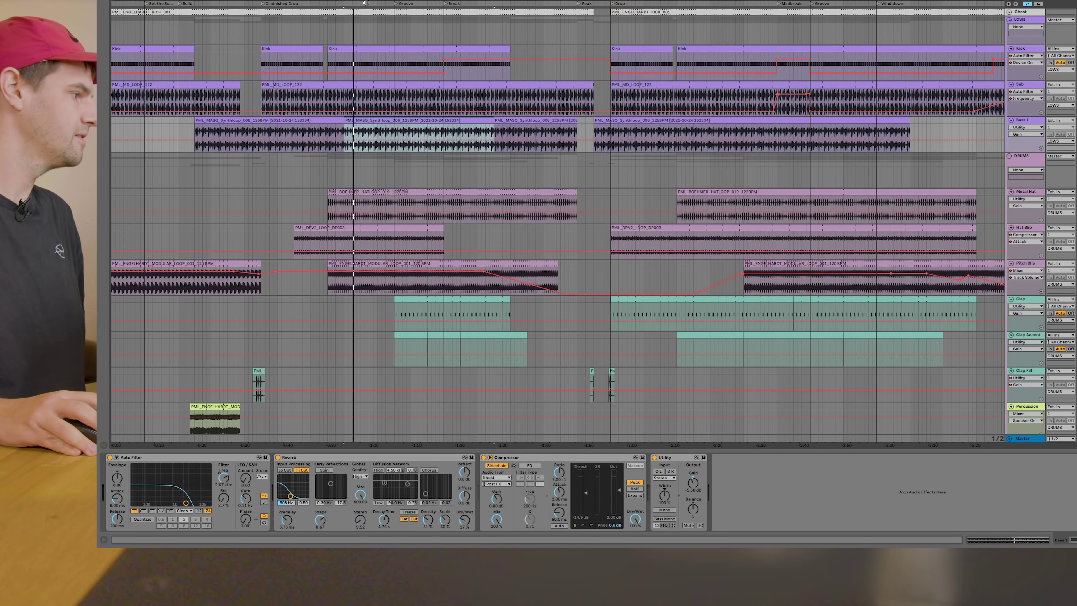
left_click(366, 3)
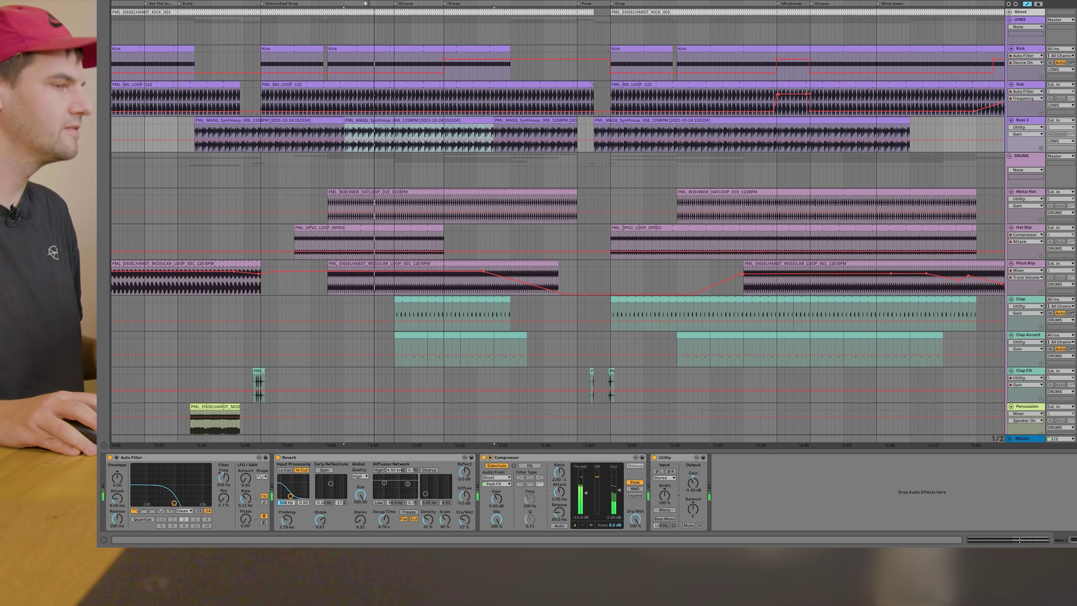
scroll(493, 240, "down", 2)
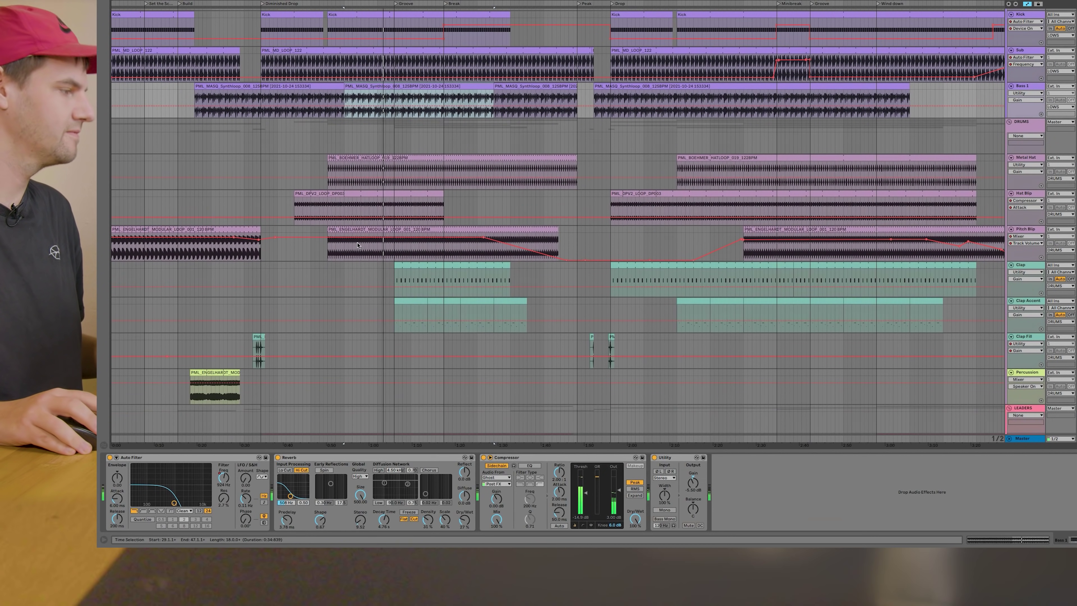
scroll(498, 244, "up", 2)
scroll(514, 282, "down", 1)
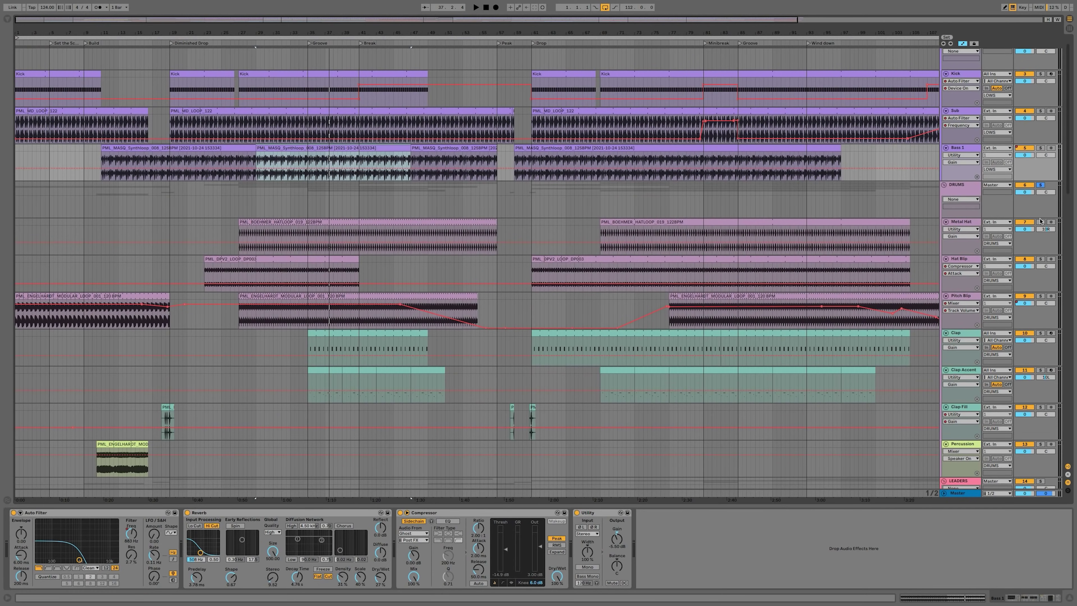
- Show the device chains of Metal Hat and Hat Blip, and play the first Hat Blip clip
left_click(960, 224)
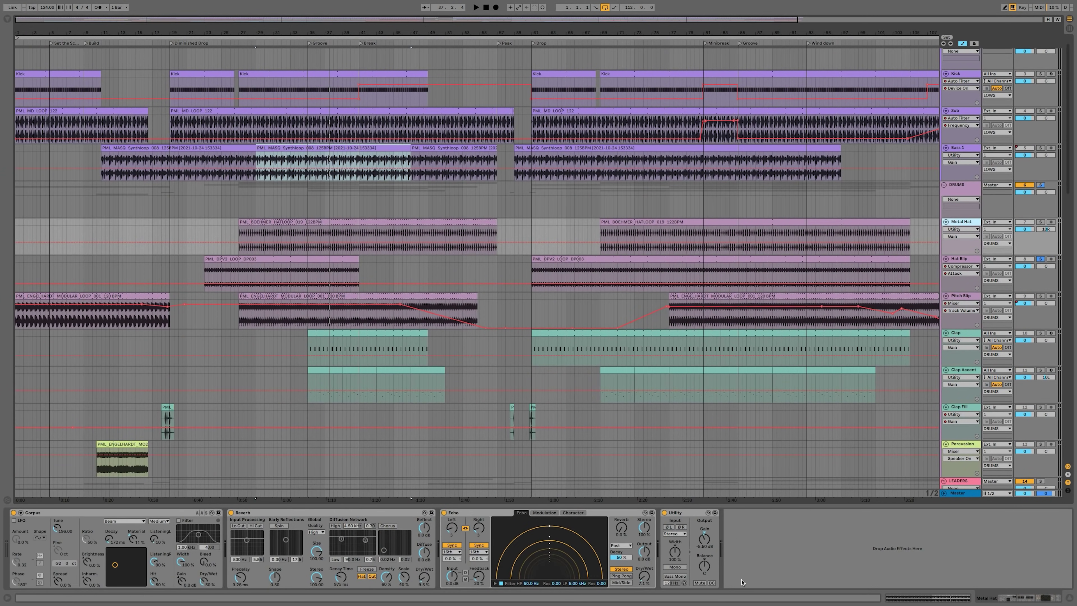
left_click(960, 259)
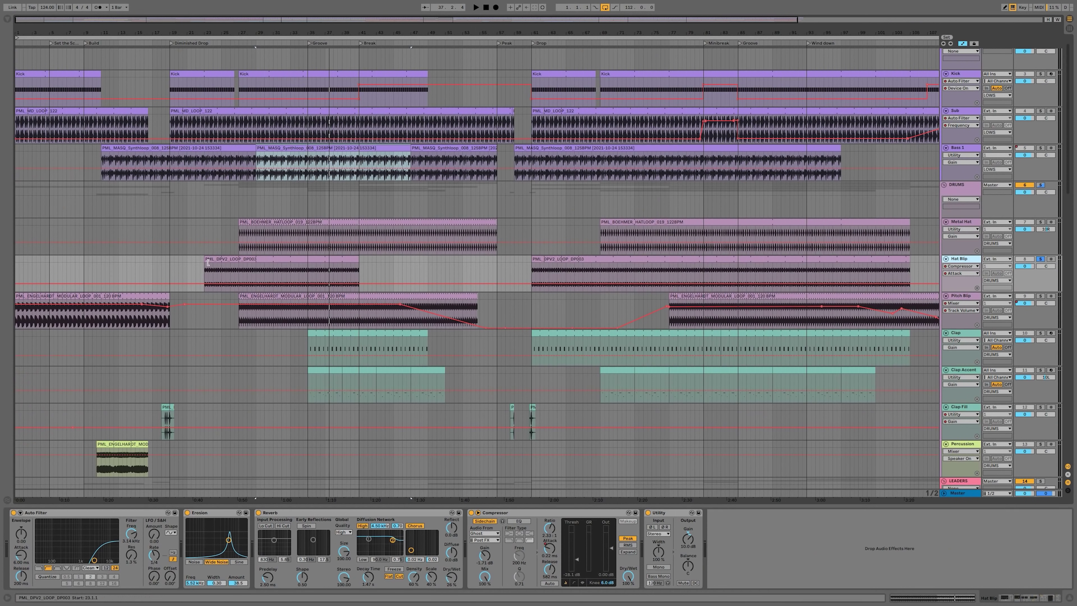
left_click(208, 263)
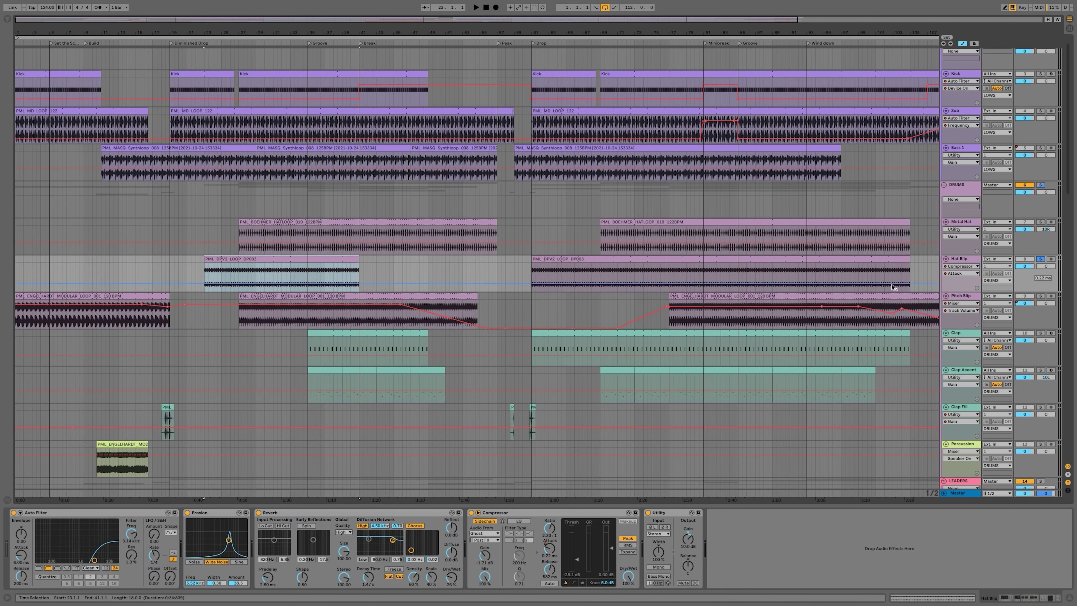
key("space")
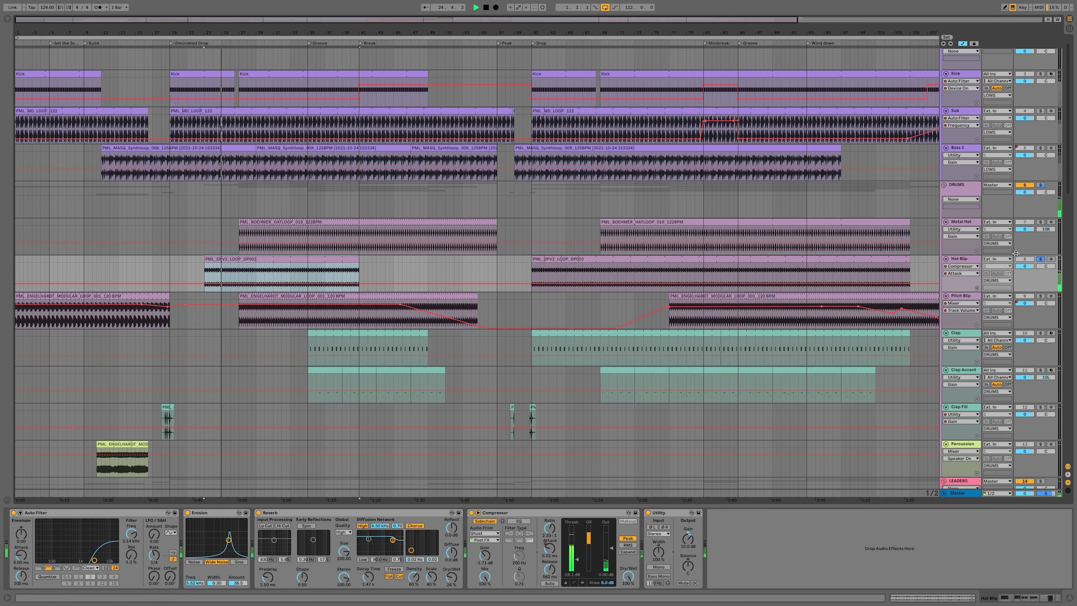
- Play the Hat Blip loop with its Auto Filter bypassed, and compare it with Auto Filter active and Erosion bypassed
key("space")
left_click(13, 512)
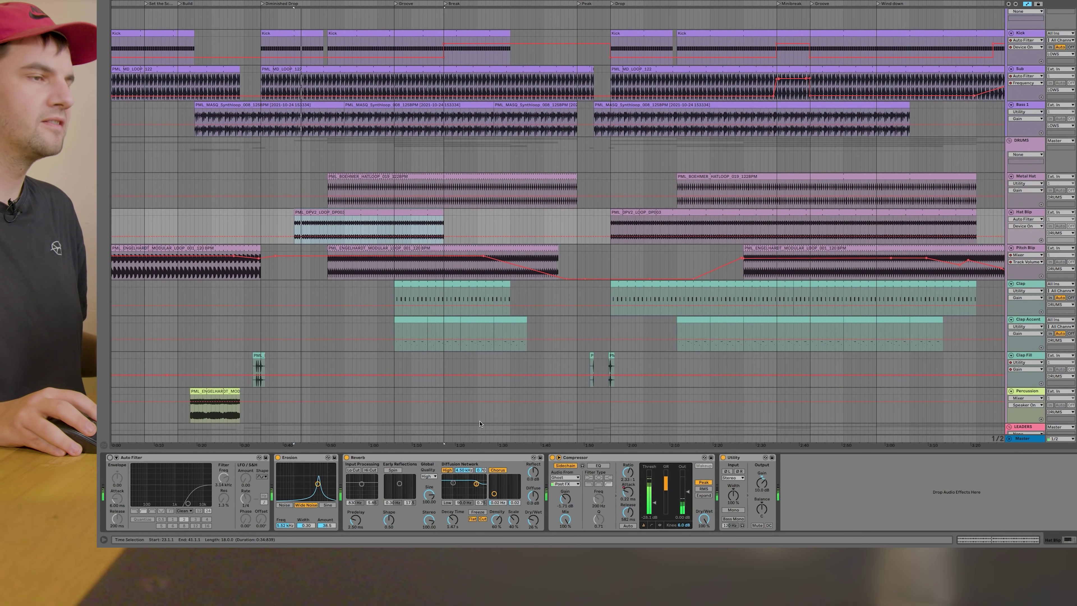
key("space")
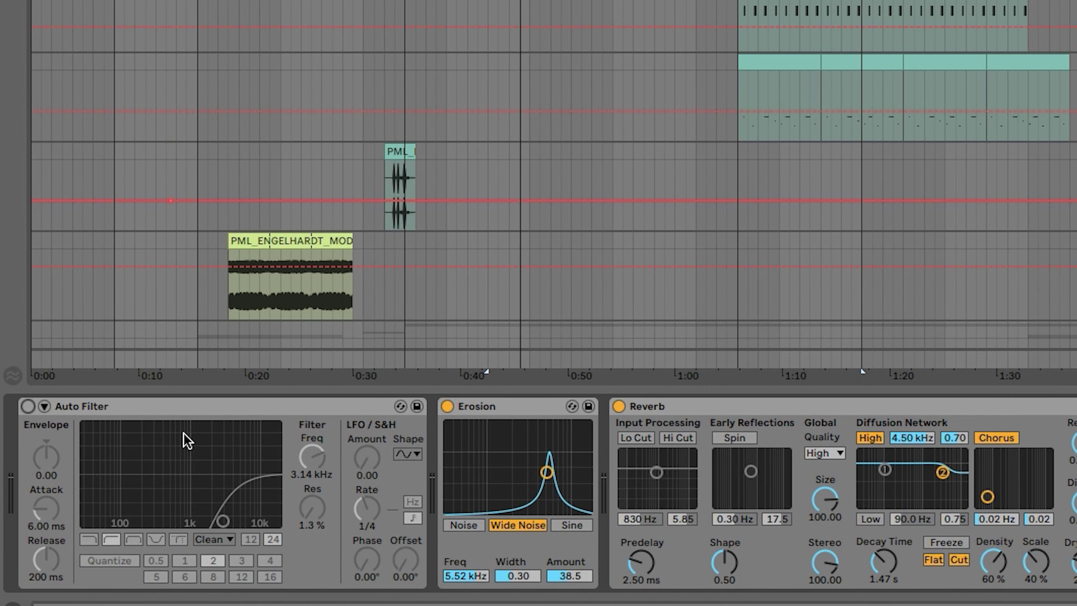
left_click(27, 406)
left_click(447, 406)
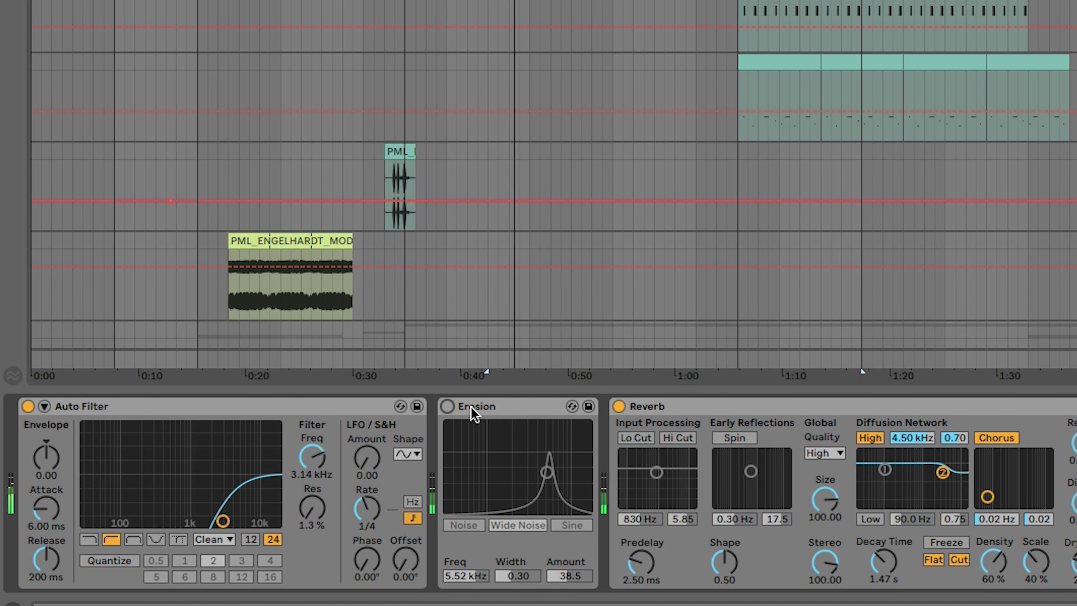
- Turn Erosion back on for the Hat Blip track and show the Metal Hat track's device chain
left_click(447, 406)
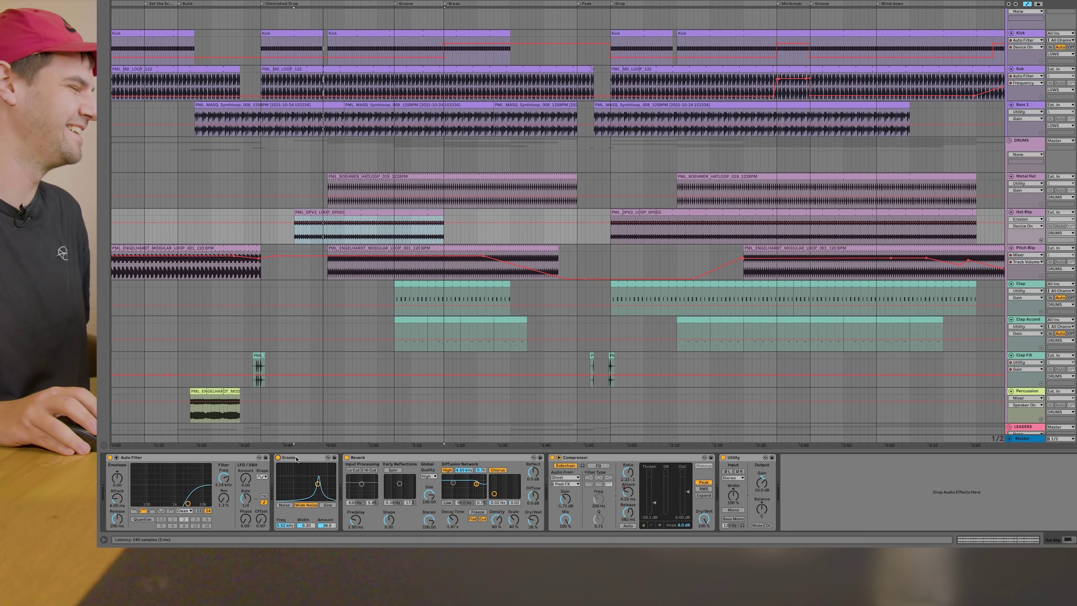
scroll(551, 220, "down", 2)
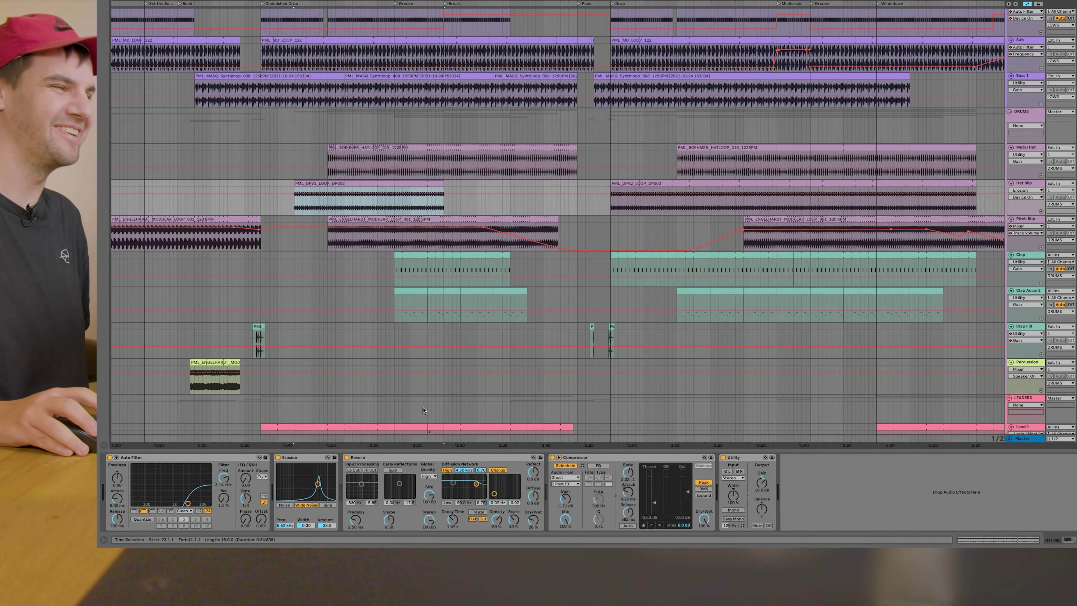
left_click(1026, 148)
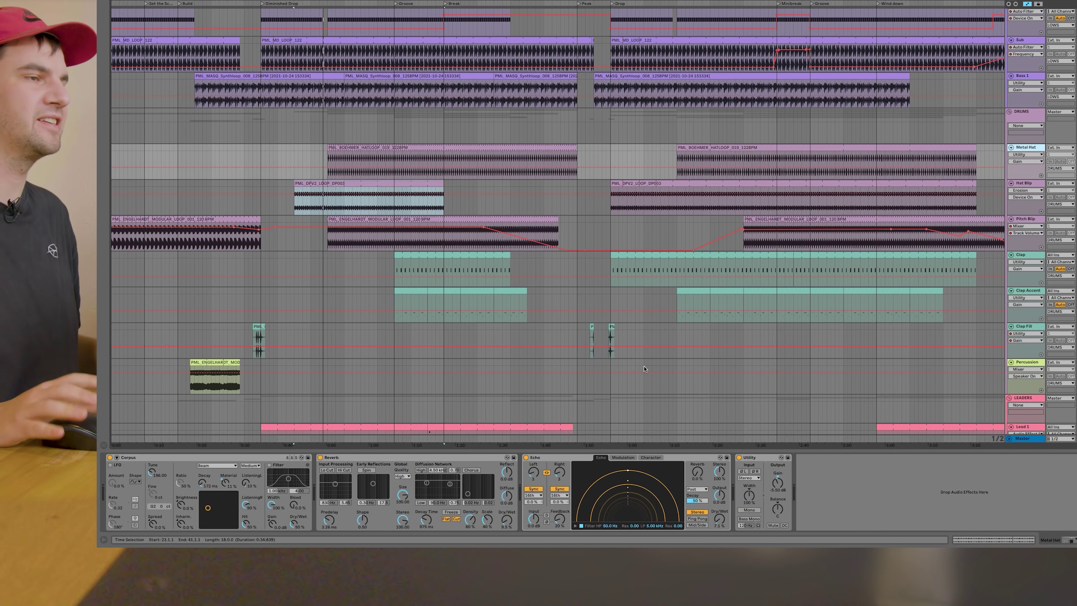
scroll(644, 369, "down", 3)
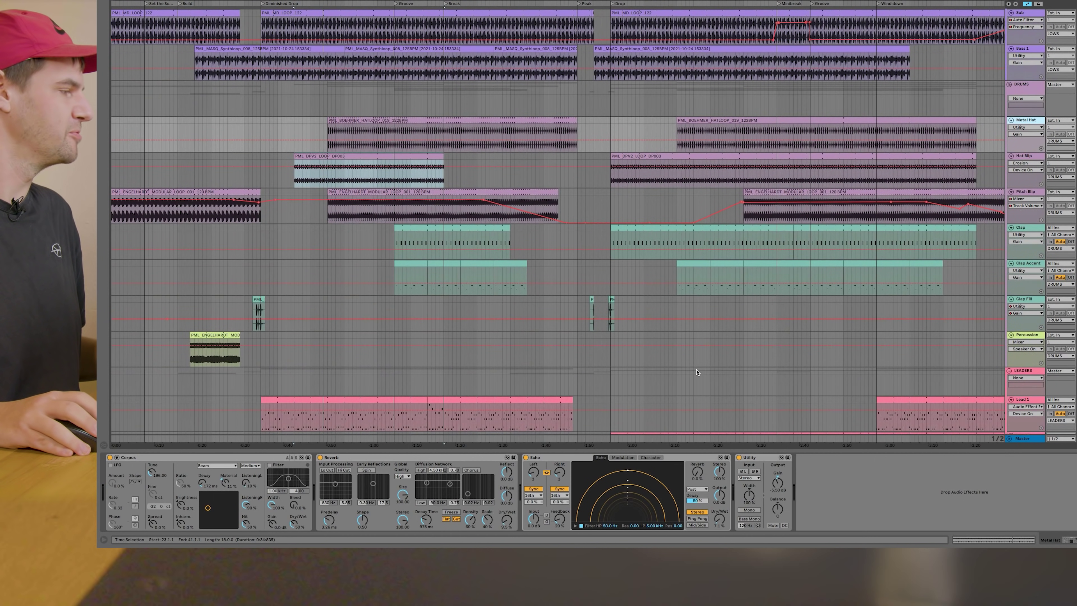
scroll(933, 212, "up", 4)
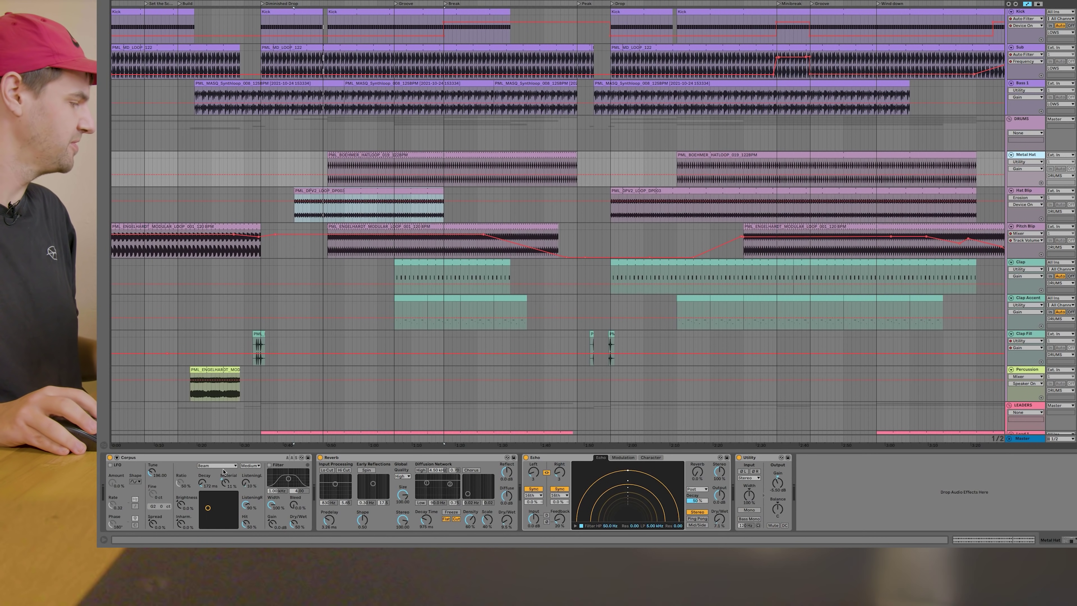
- Play the first Metal Hat clip and compare its sound with Corpus bypassed and active
left_click(360, 165)
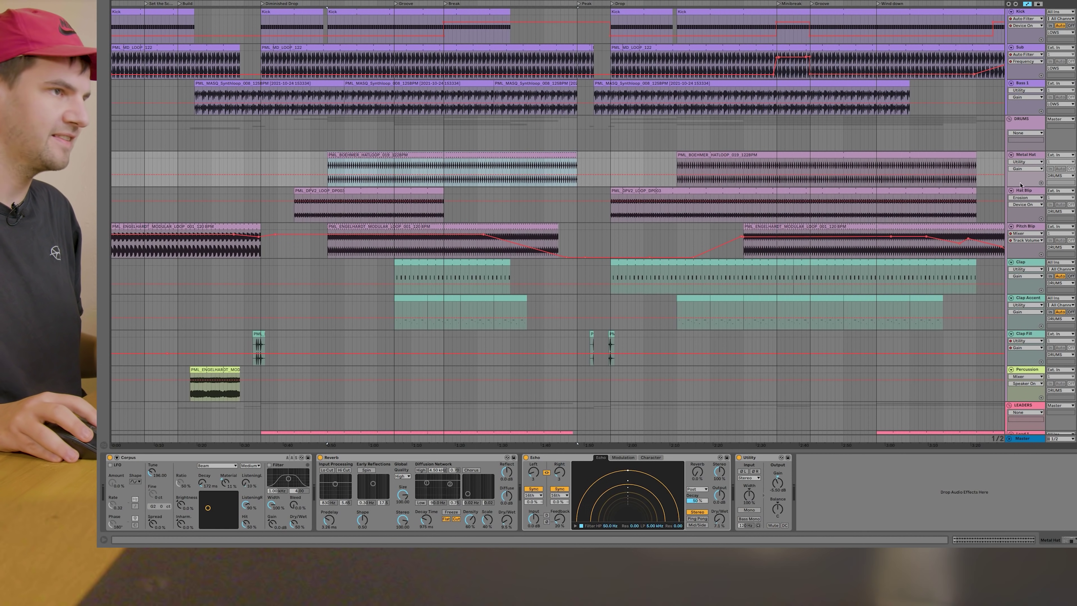
left_click(109, 458)
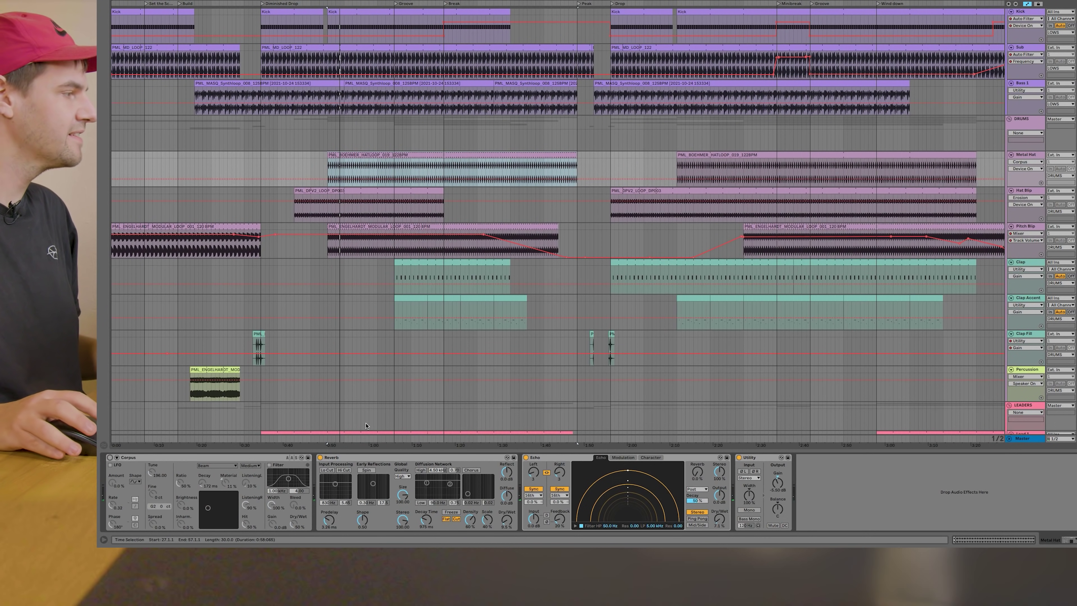
left_click(110, 458)
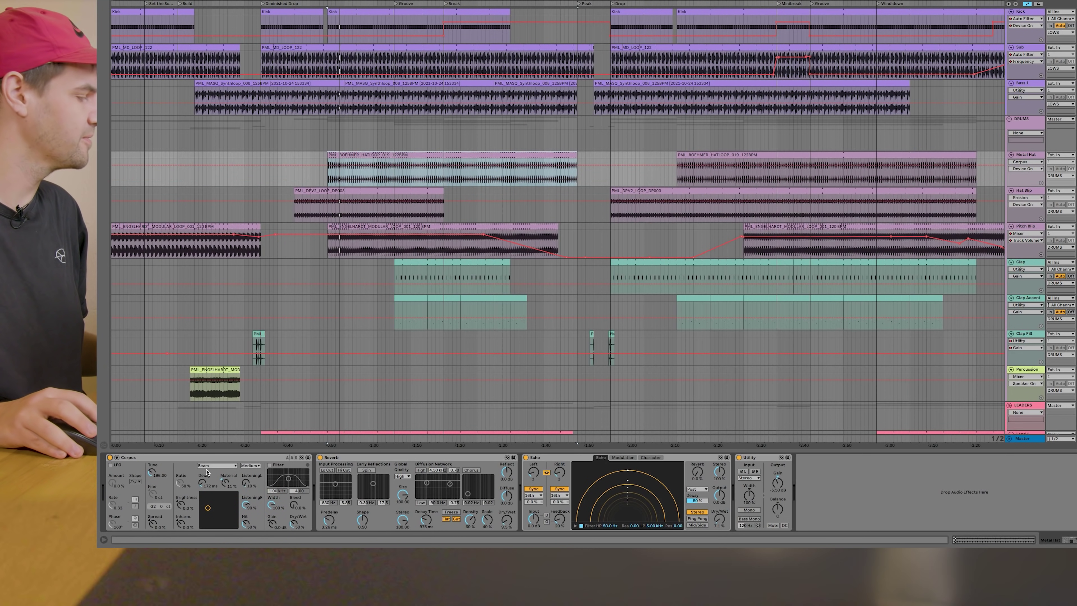
key("space")
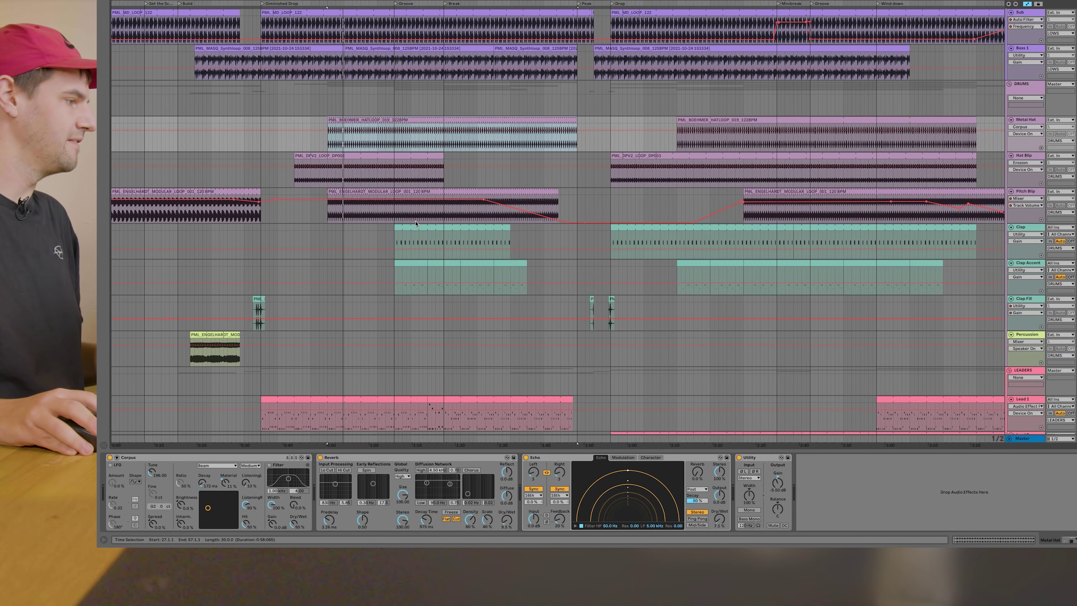
- Show the device chains of the Clap and Clap Accent tracks by selecting their first clips
scroll(369, 335, "down", 1)
left_click(419, 226)
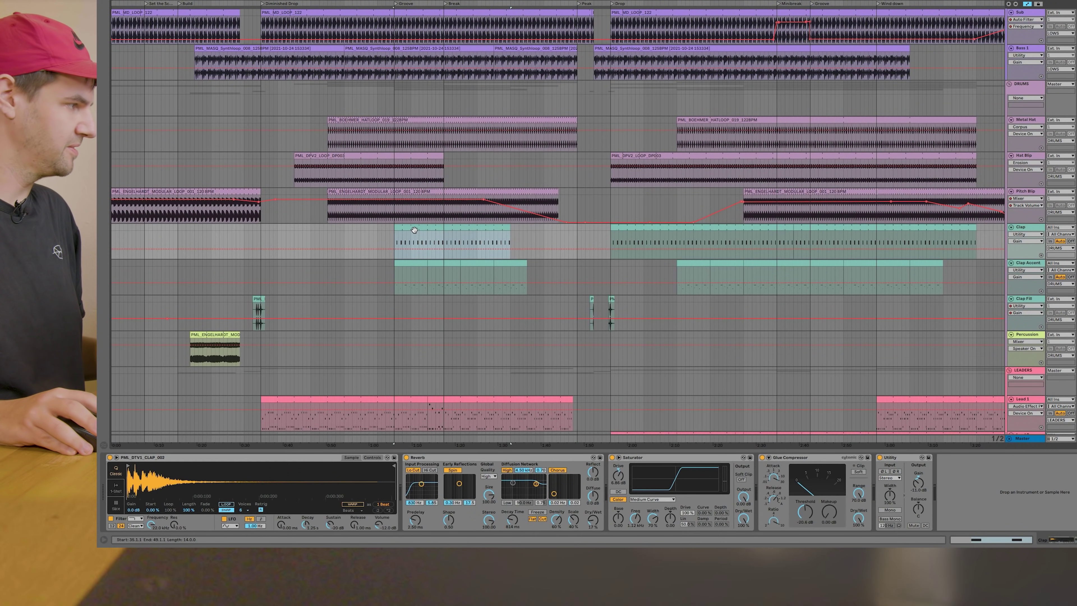
left_click(419, 263)
left_click(415, 227)
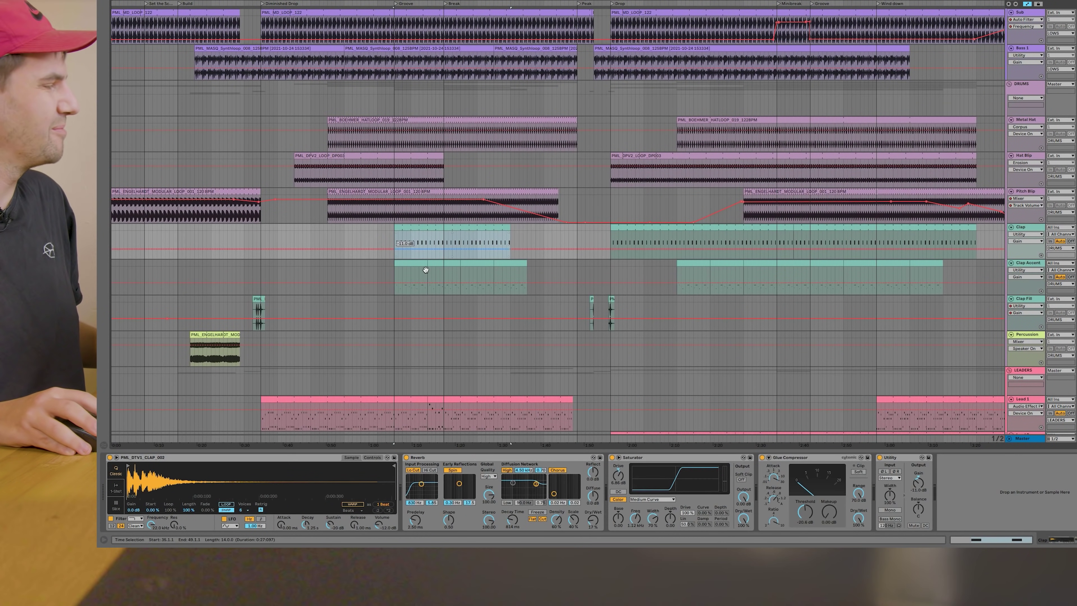
left_click(418, 263)
scroll(751, 377, "down", 1)
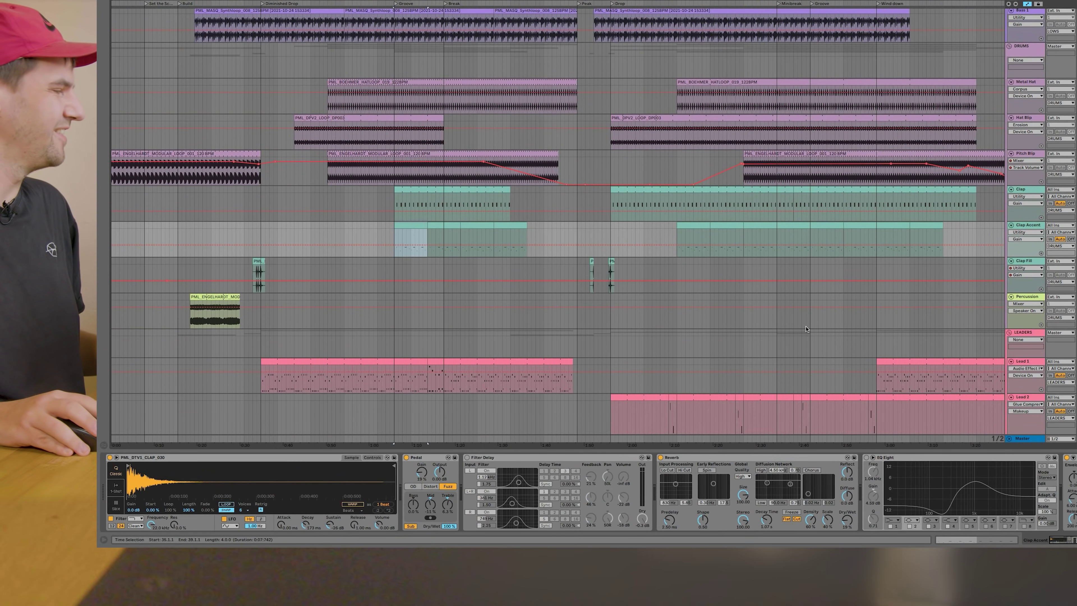
- Play the Lead 1 clip that starts at the Diminished Drop marker and show its MIDI notes
scroll(880, 373, "down", 1)
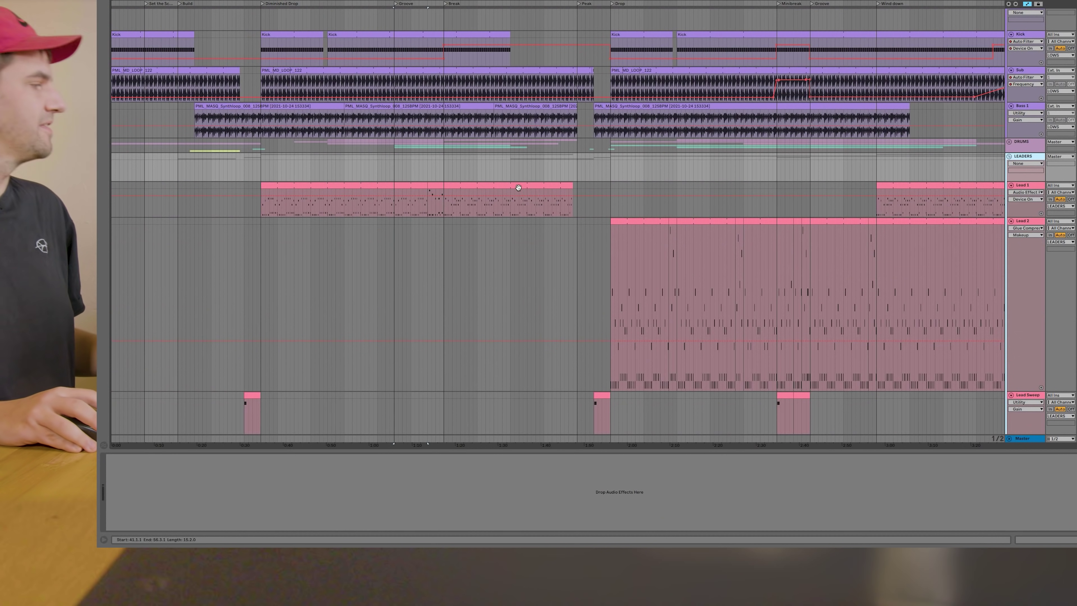
left_click(373, 185)
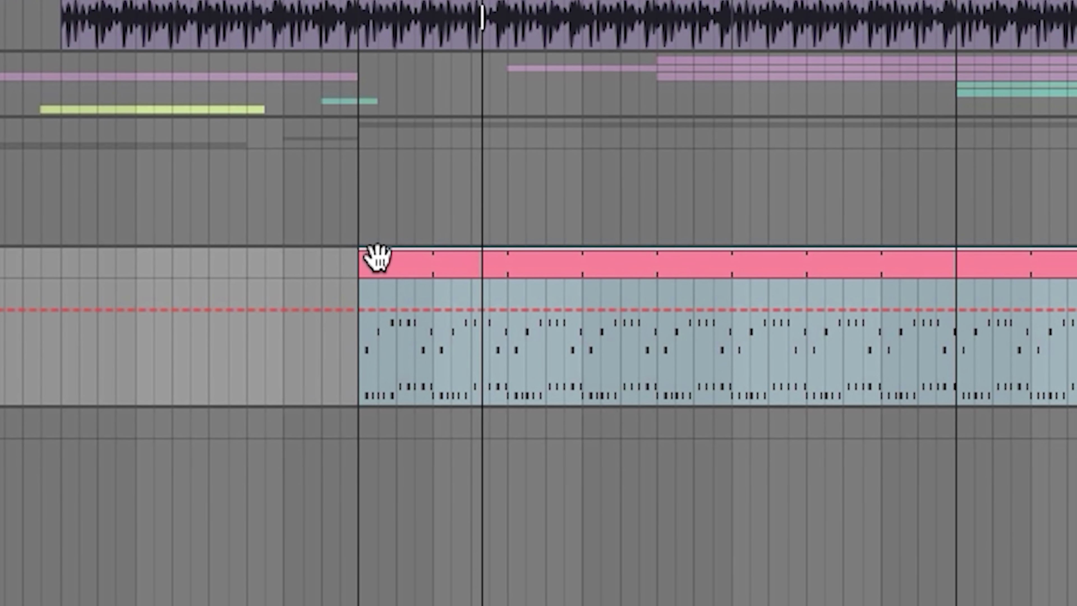
scroll(378, 338, "down", 2)
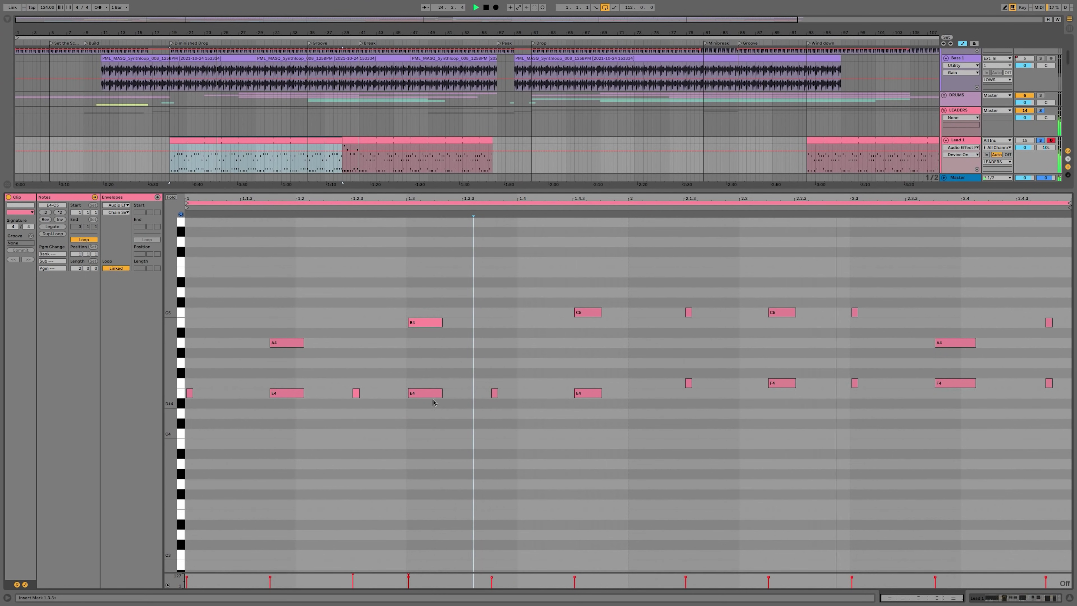
key("space")
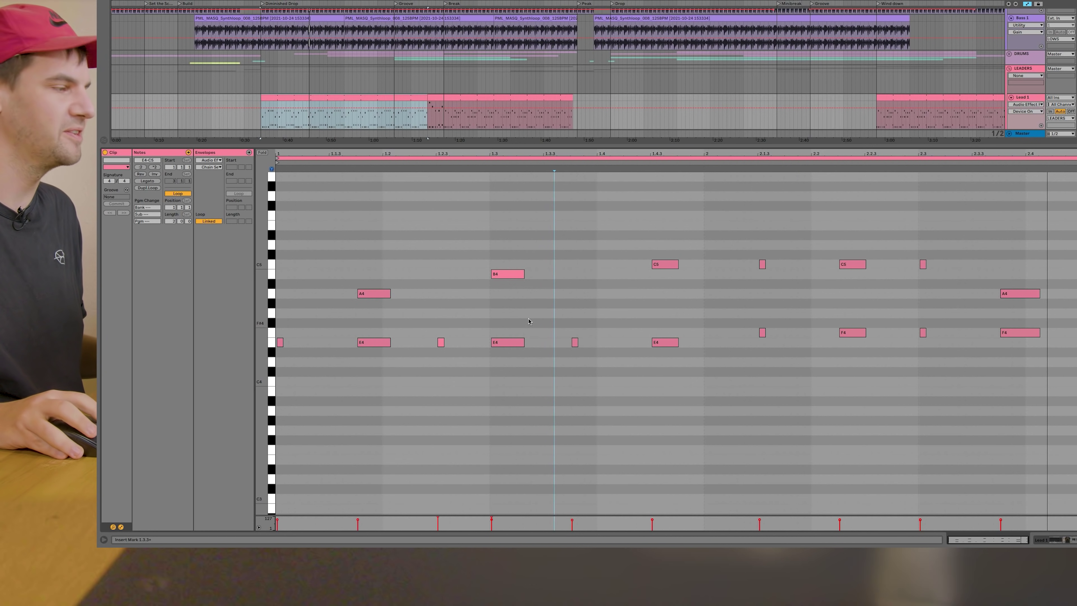
- Examine the Lead 1 clip's note pattern up close, from the first A4 and E4 pair to the second bar
scroll(398, 378, "up", 2)
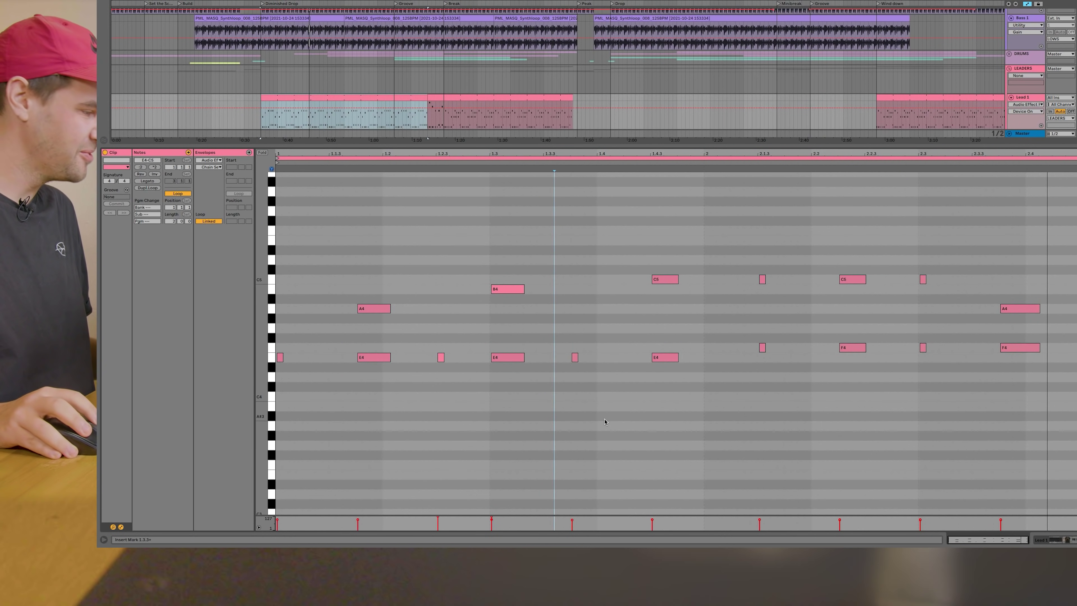
left_click_drag(350, 153, 547, 315)
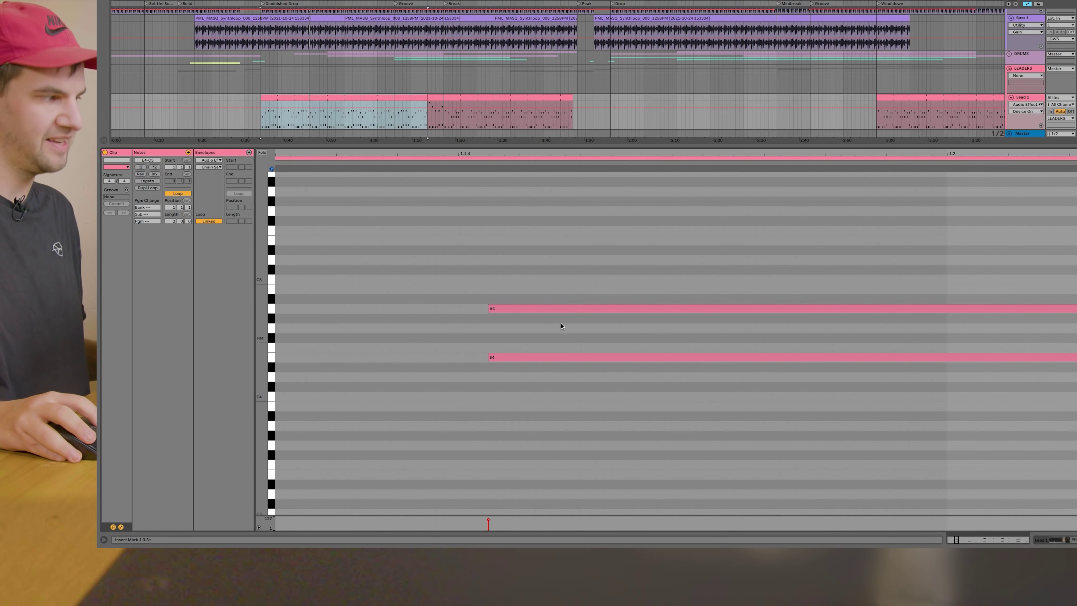
left_click_drag(476, 155, 476, 120)
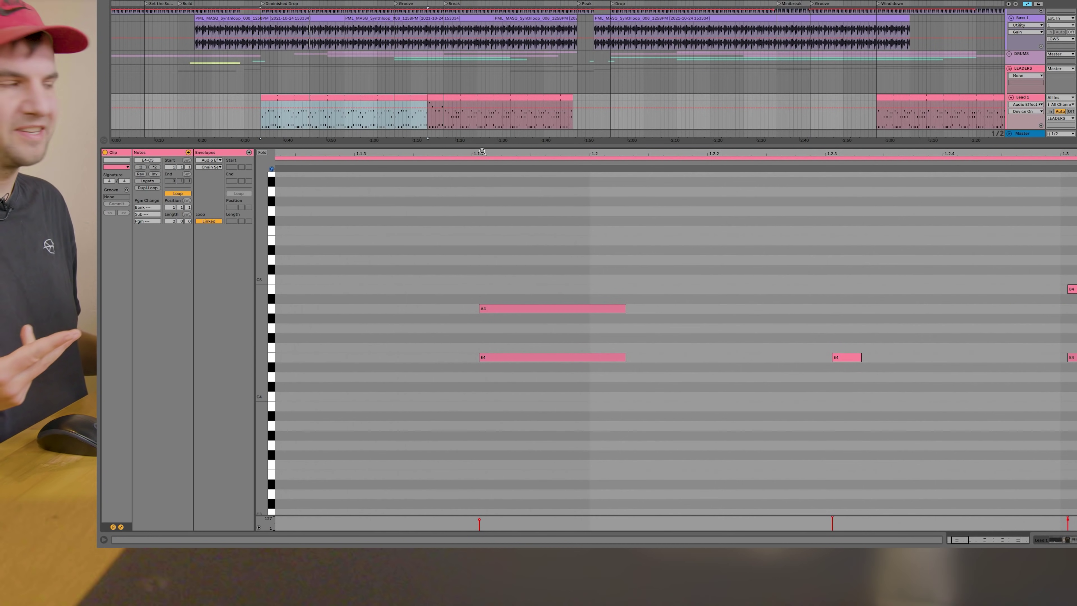
left_click_drag(491, 156, 416, 155)
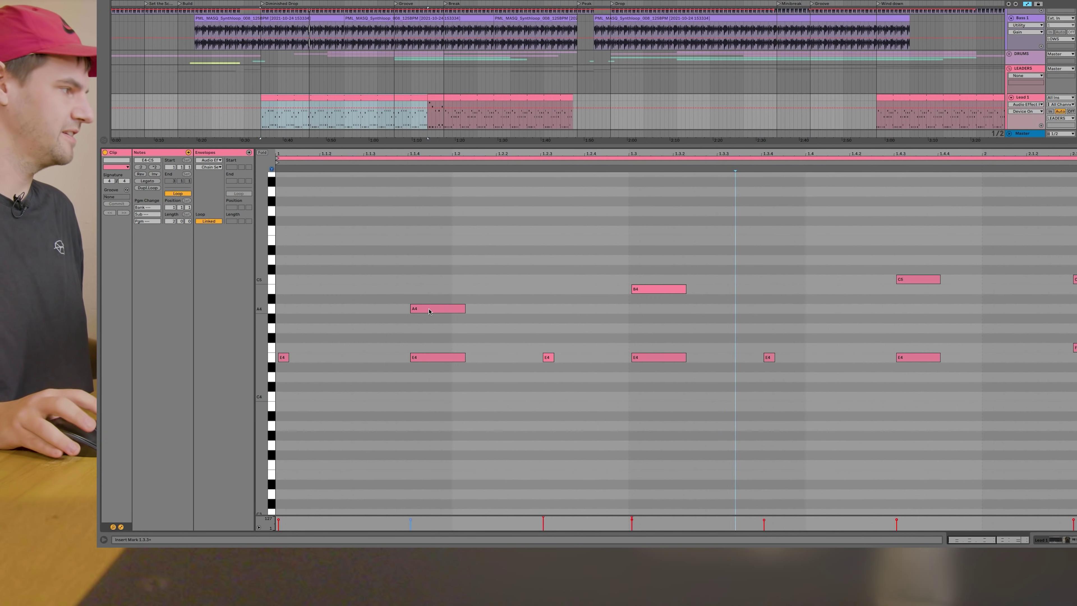
key("minus")
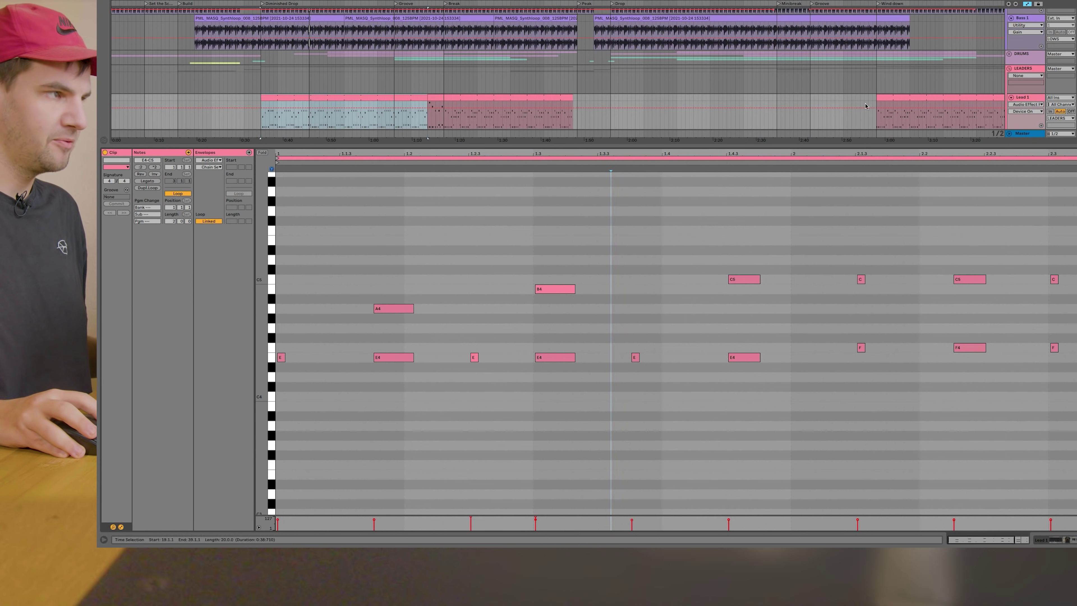
left_click_drag(872, 154, 774, 141)
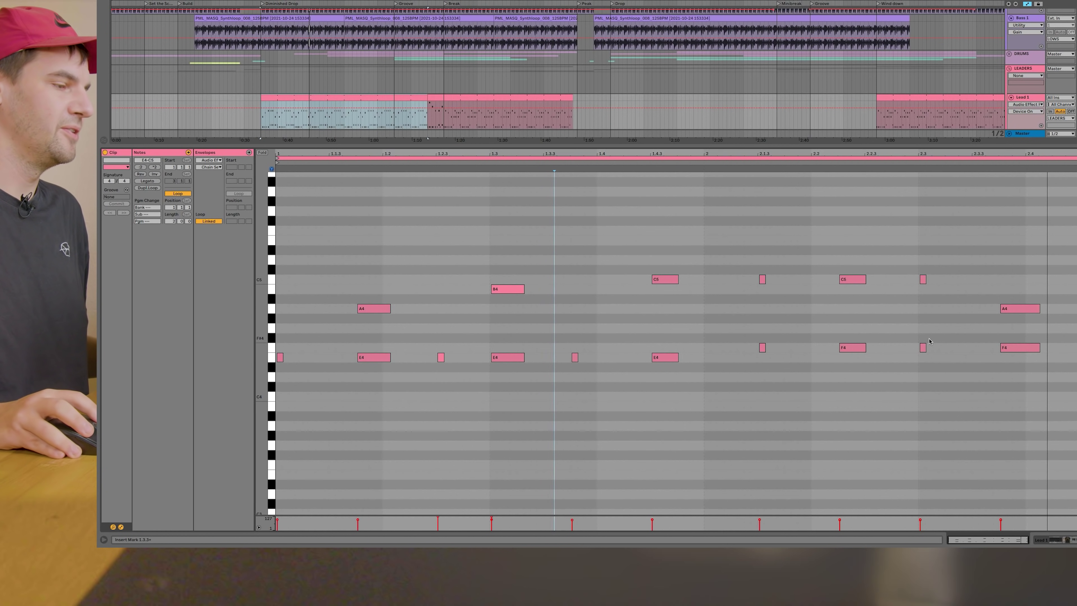
- Highlight the F4 notes in the second bar of the Lead 1 clip, clear the selection and stop playback
left_click_drag(724, 337, 1060, 394)
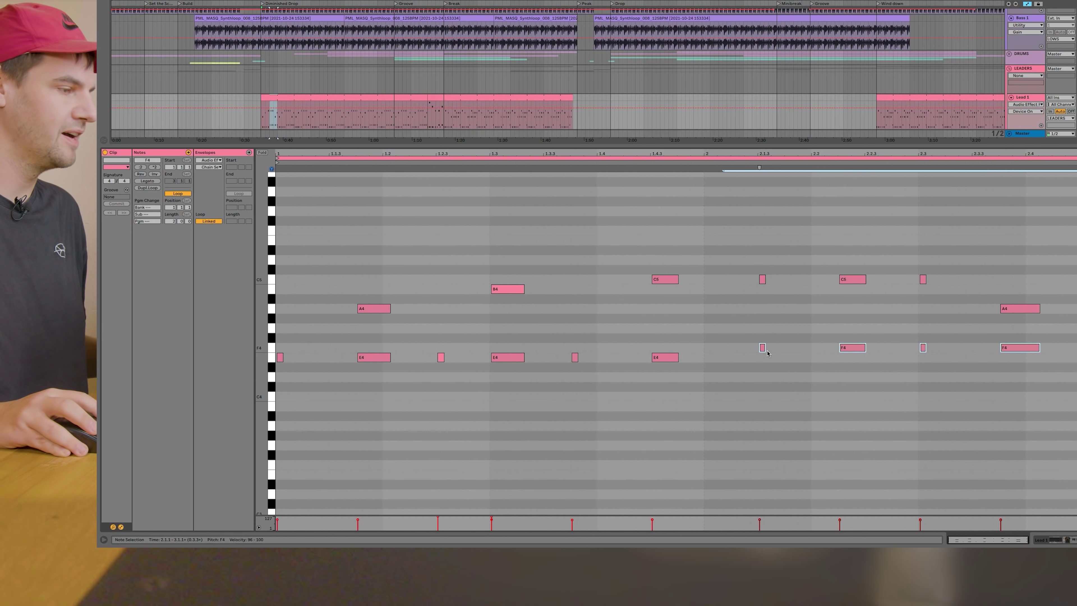
left_click(749, 335)
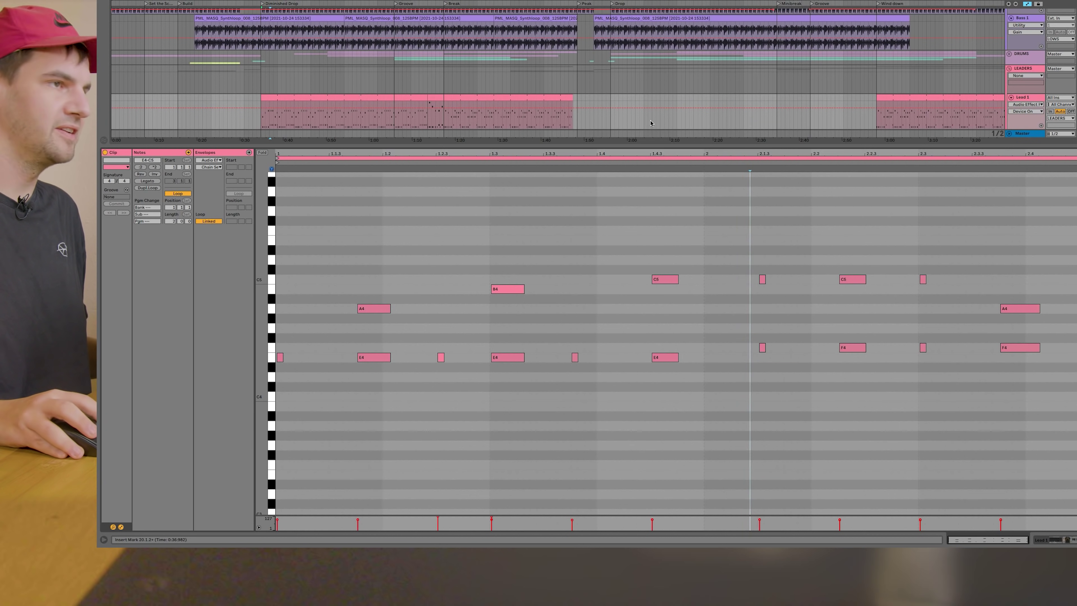
key("space")
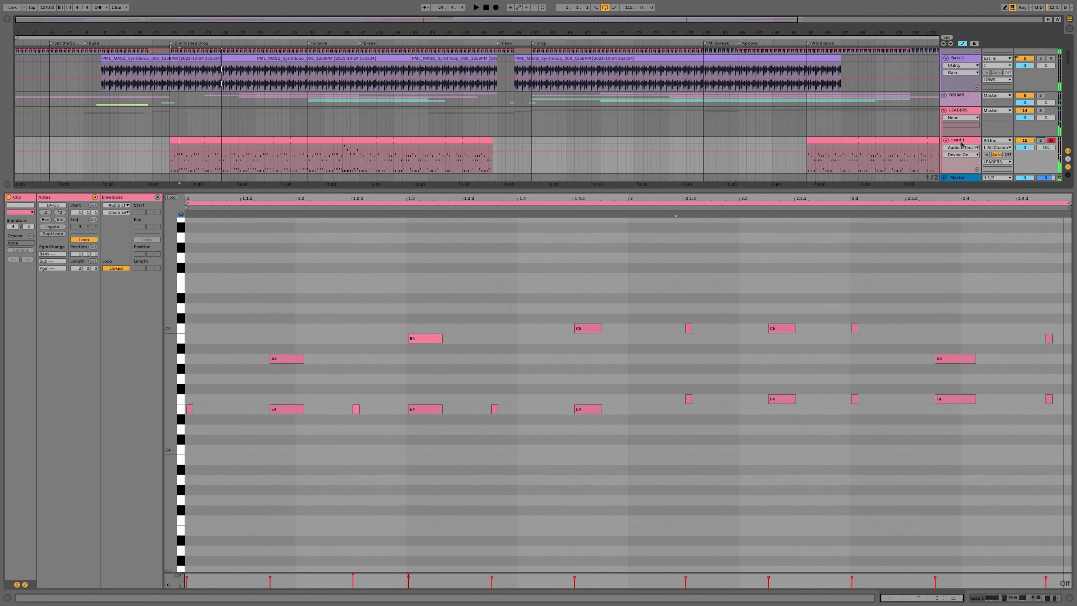
- Show Lead 1's devices and full sample waveform, and play the track from the Diminished Drop with its effect rack bypassed, soloing it
left_click(960, 142)
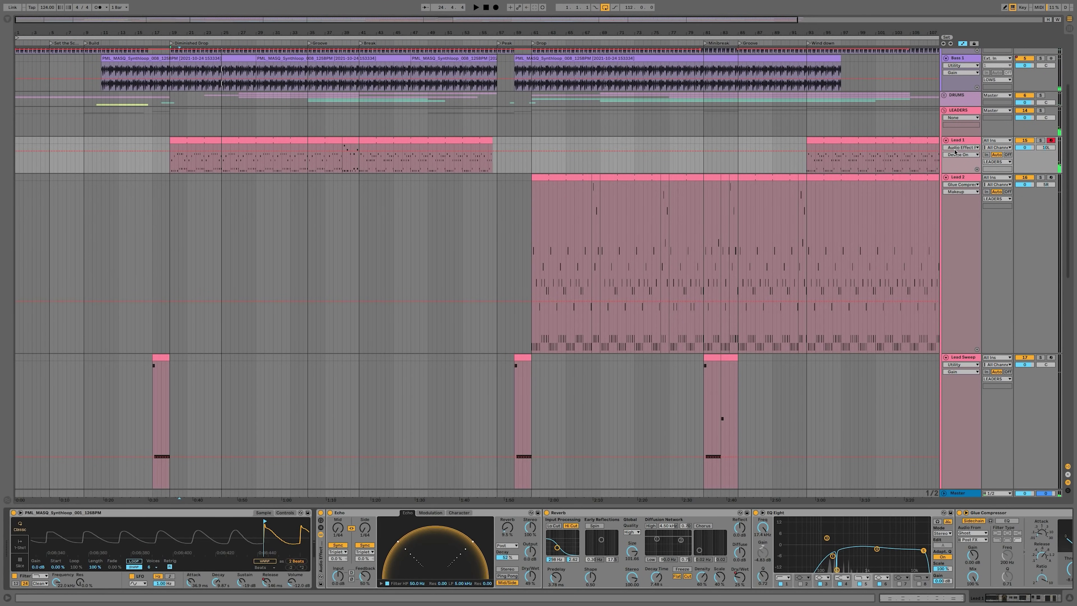
left_click_drag(211, 534, 211, 463)
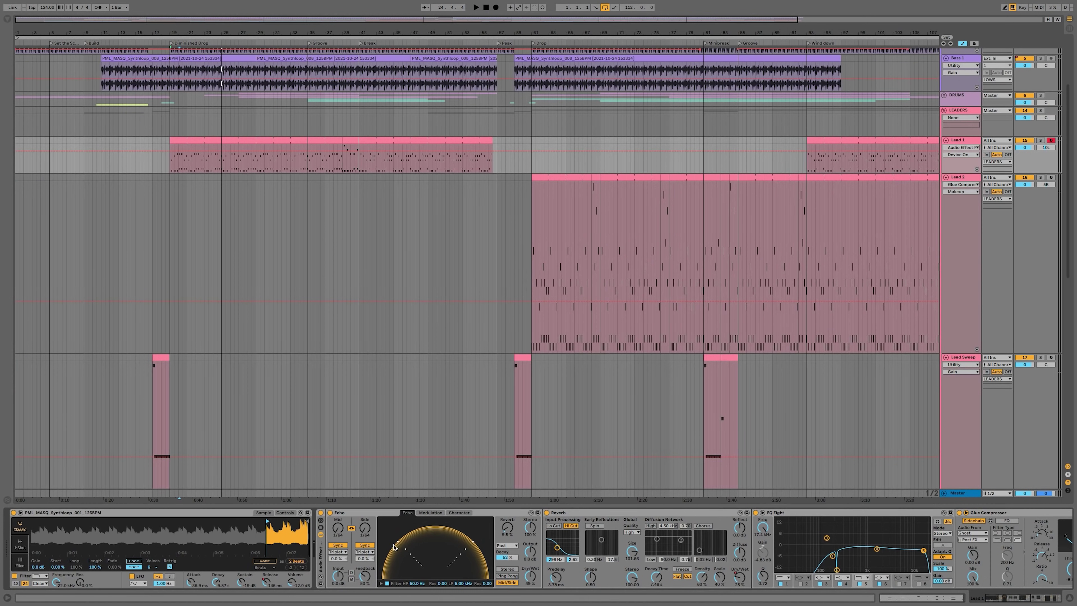
left_click(320, 512)
key("space")
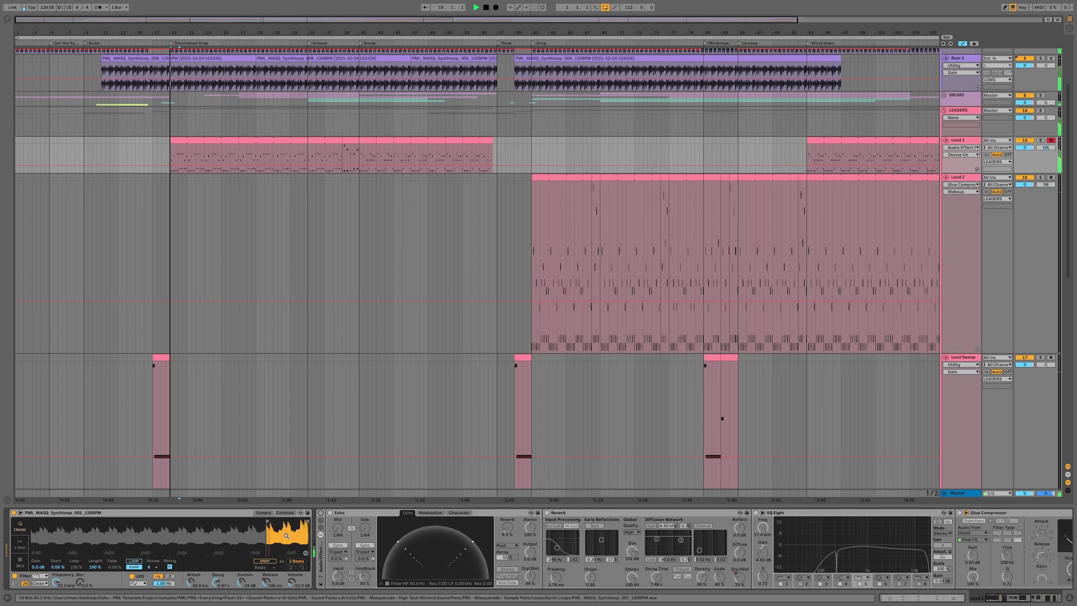
left_click(1040, 140)
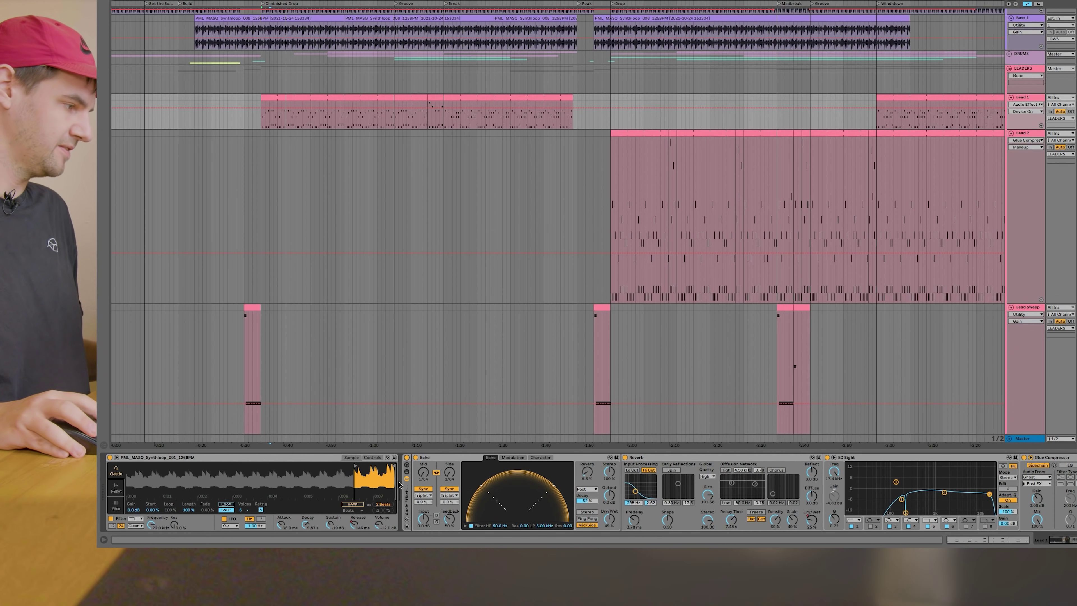
- Compare the soloed Lead 1 with its audio effect rack bypassed and active, leaving the rack on
left_click(406, 458)
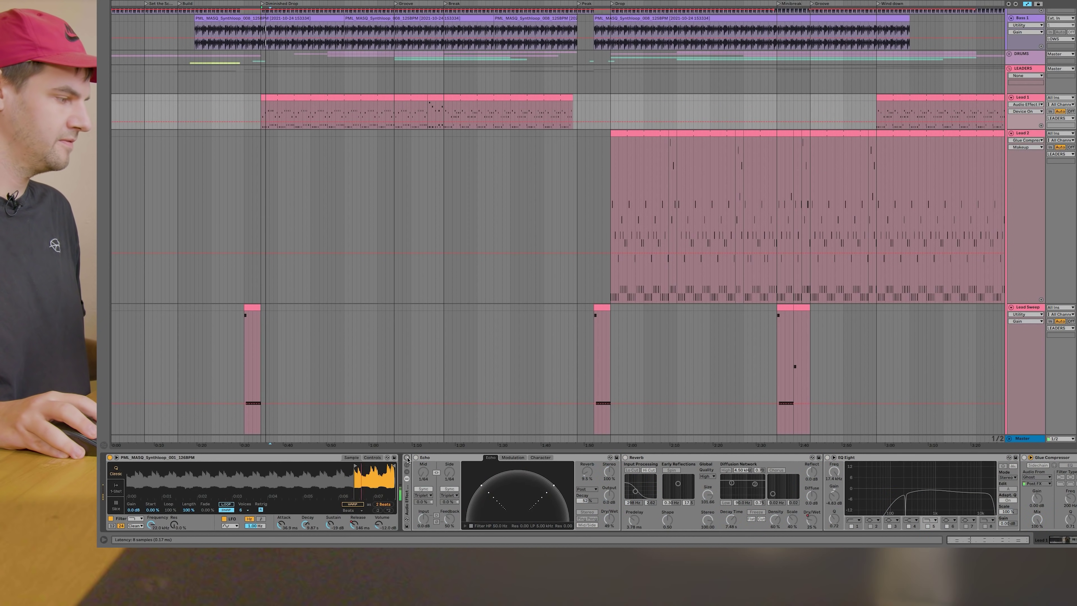
left_click(407, 458)
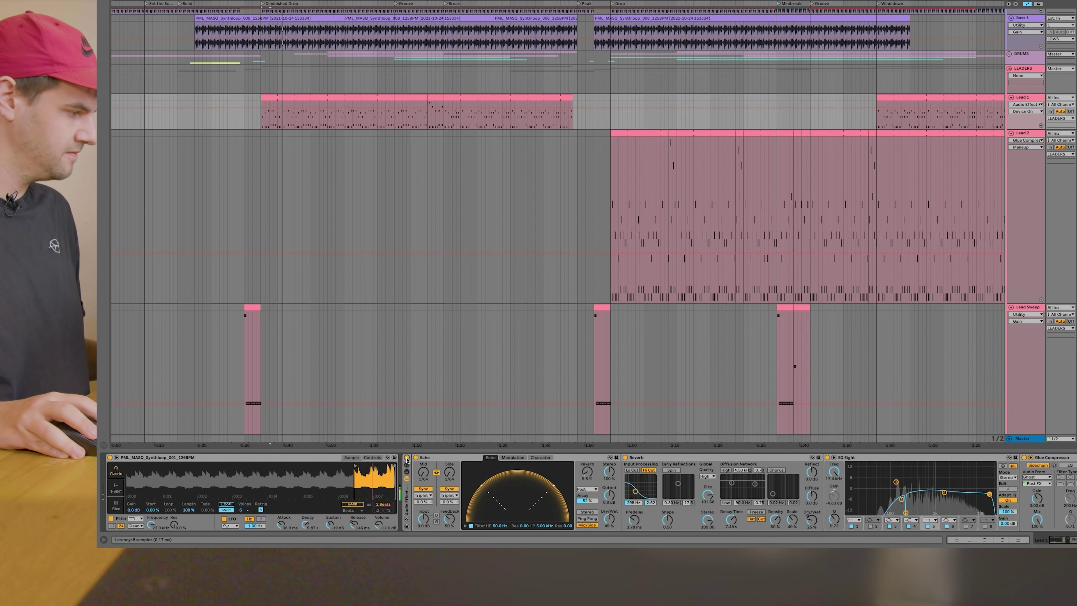
left_click(407, 458)
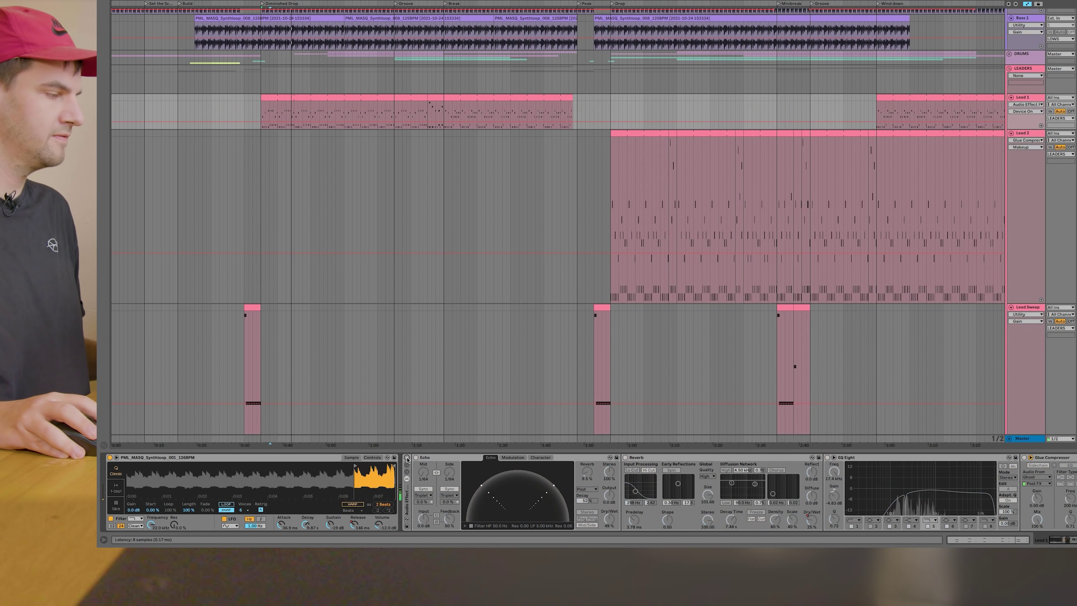
left_click(406, 459)
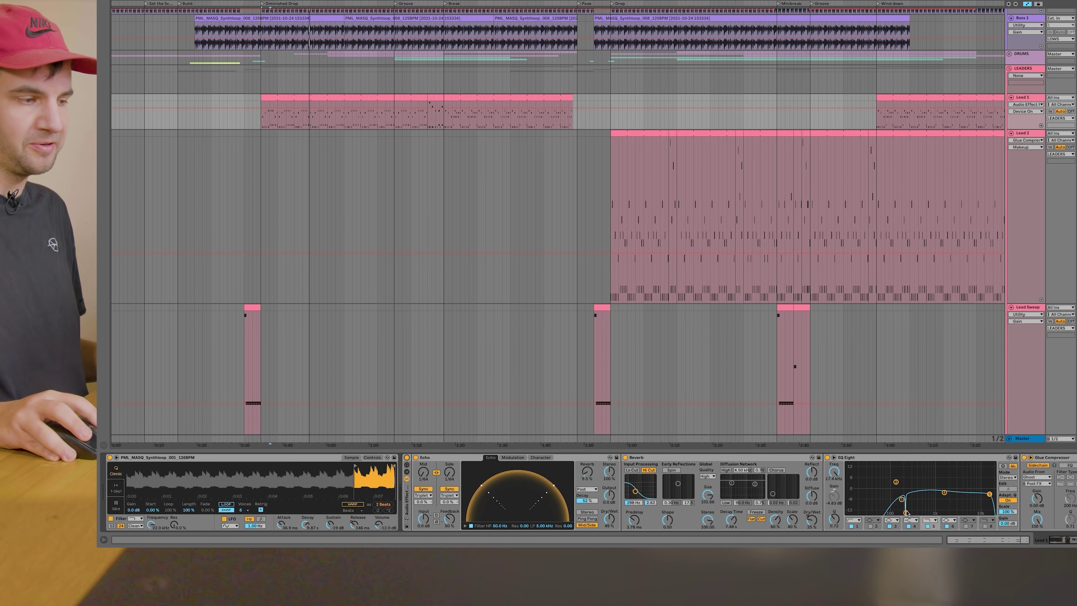
- Show the automation of the Delay's Dry/Wet on the Lead 1 track
scroll(829, 484, "right", 8)
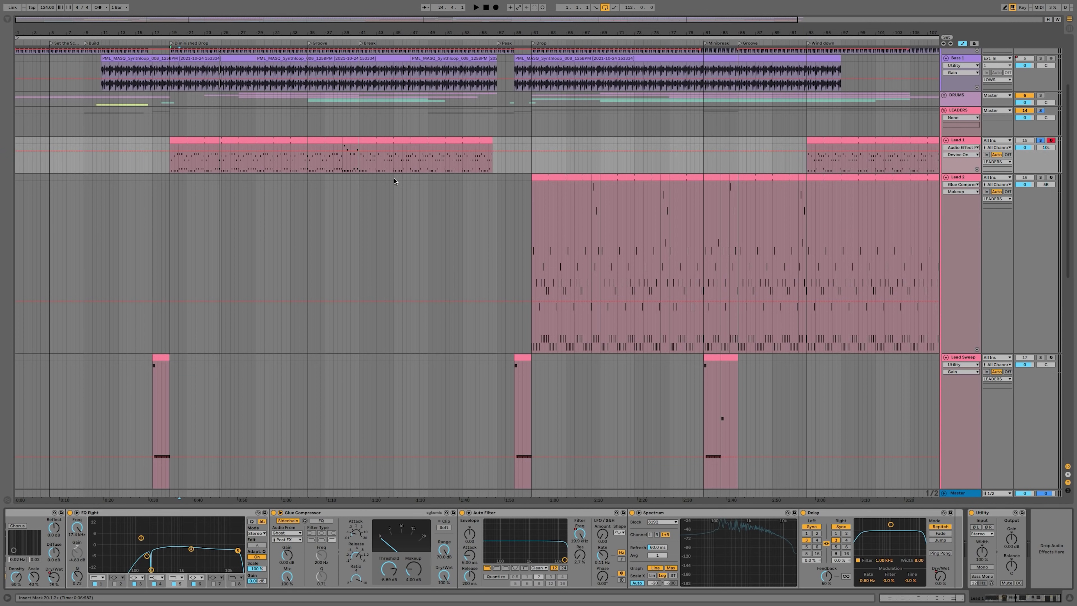
left_click(941, 575)
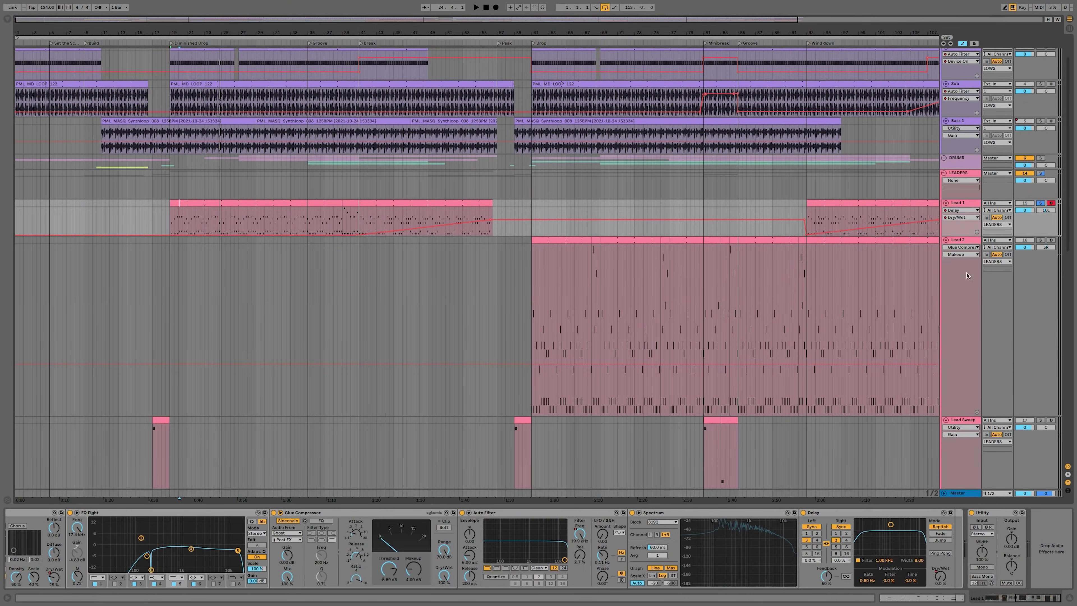
- Move Lead 1's Simpler sample start to the beginning for comparison, restore it to the last 2 beats and stop playback
left_click_drag(1040, 600, 1001, 600)
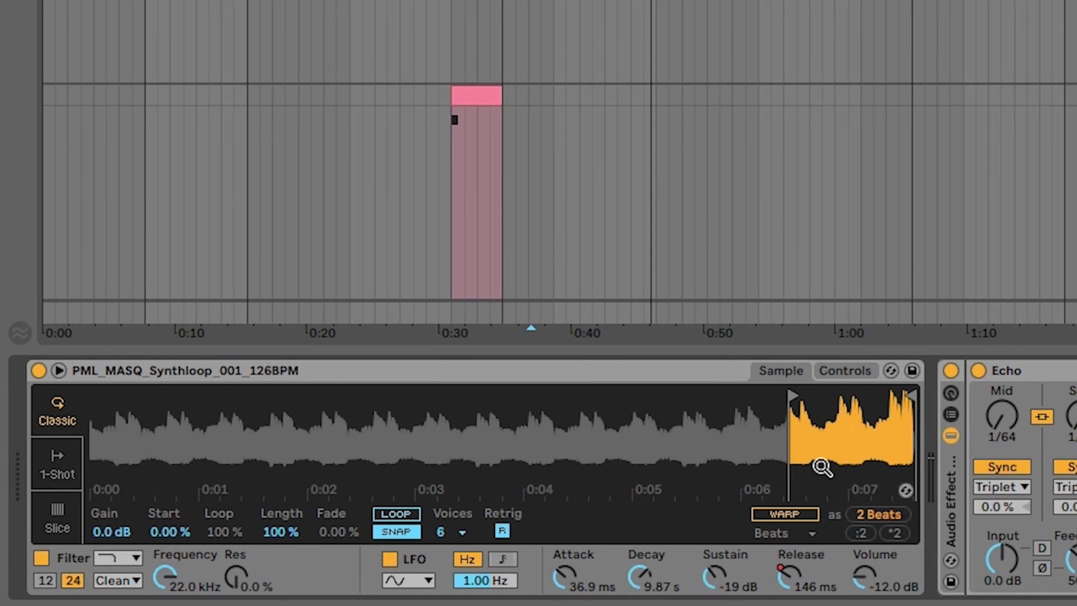
left_click_drag(799, 392, 72, 351)
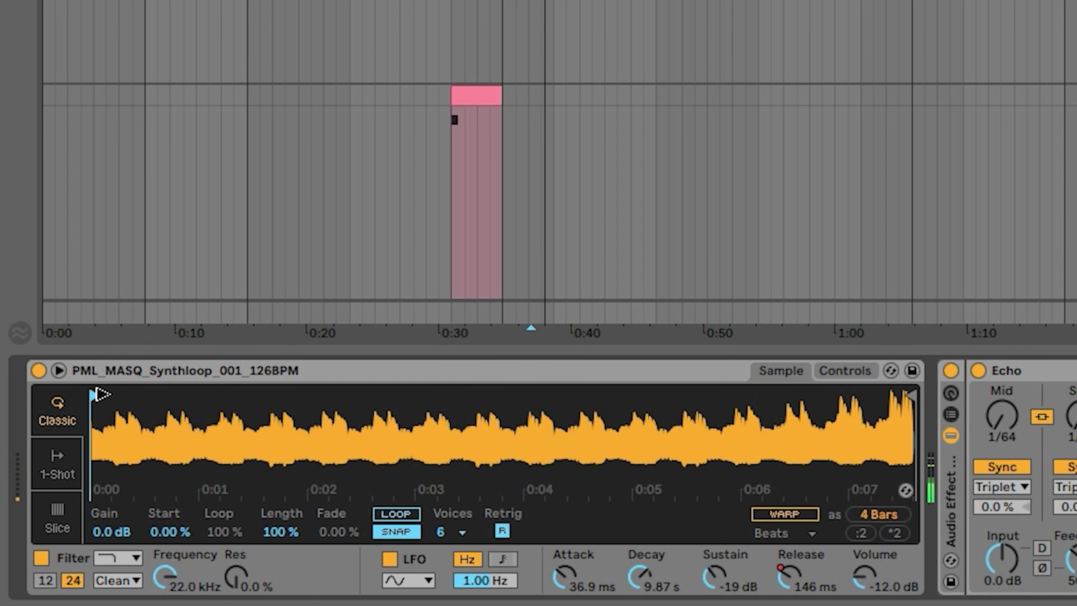
mouse_move(100, 394)
left_mouse_down()
mouse_move(736, 426)
mouse_move(796, 418)
left_mouse_up()
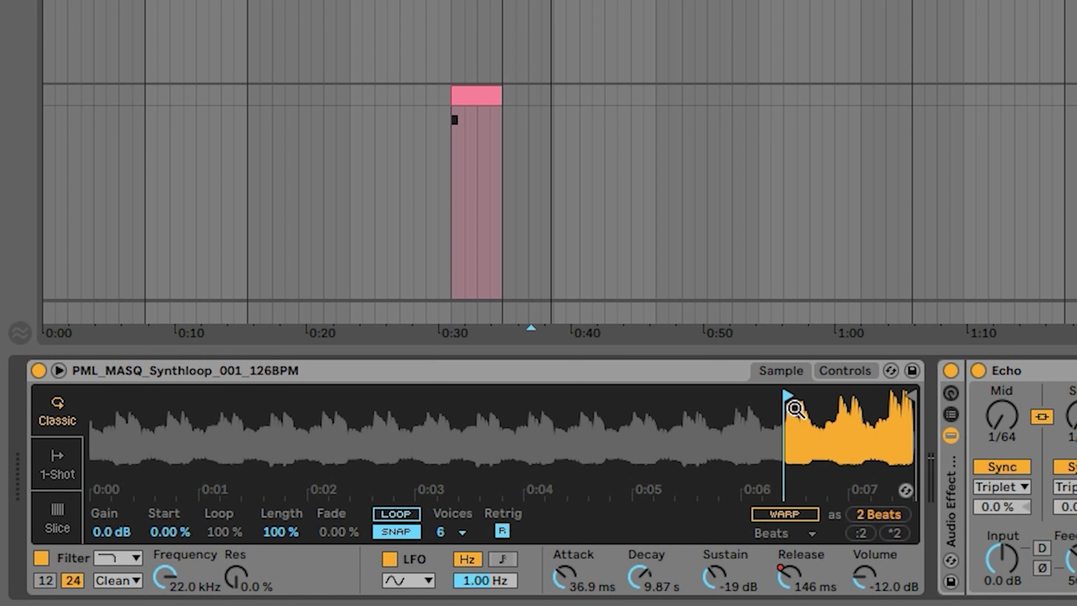
key("space")
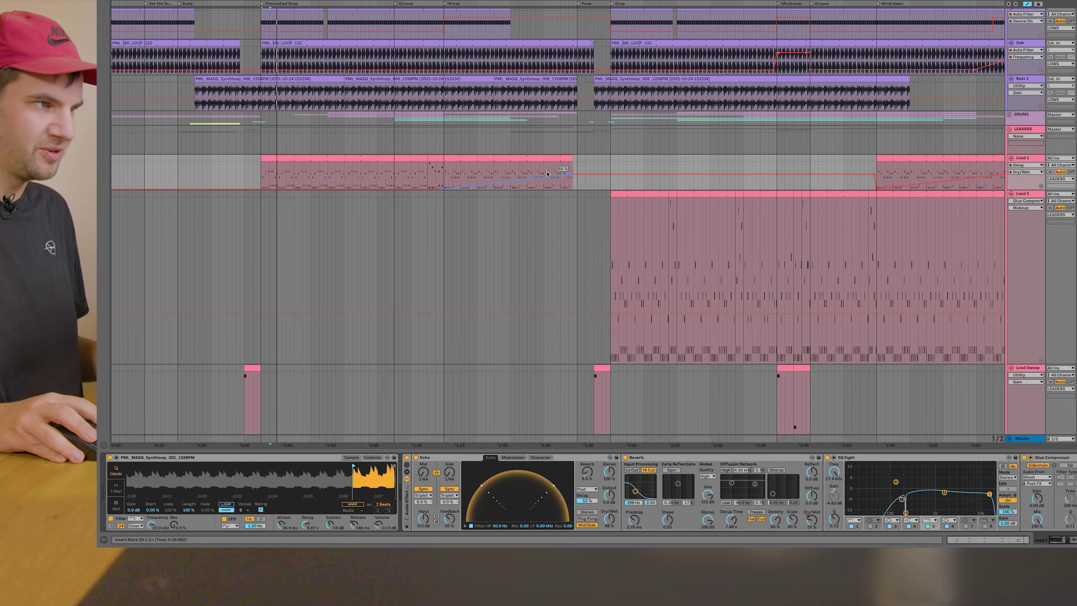
- Select Lead 2's first clip at the Drop, view the track's device chain and audition the track from the Drop
left_click(630, 194)
scroll(363, 478, "down", 10)
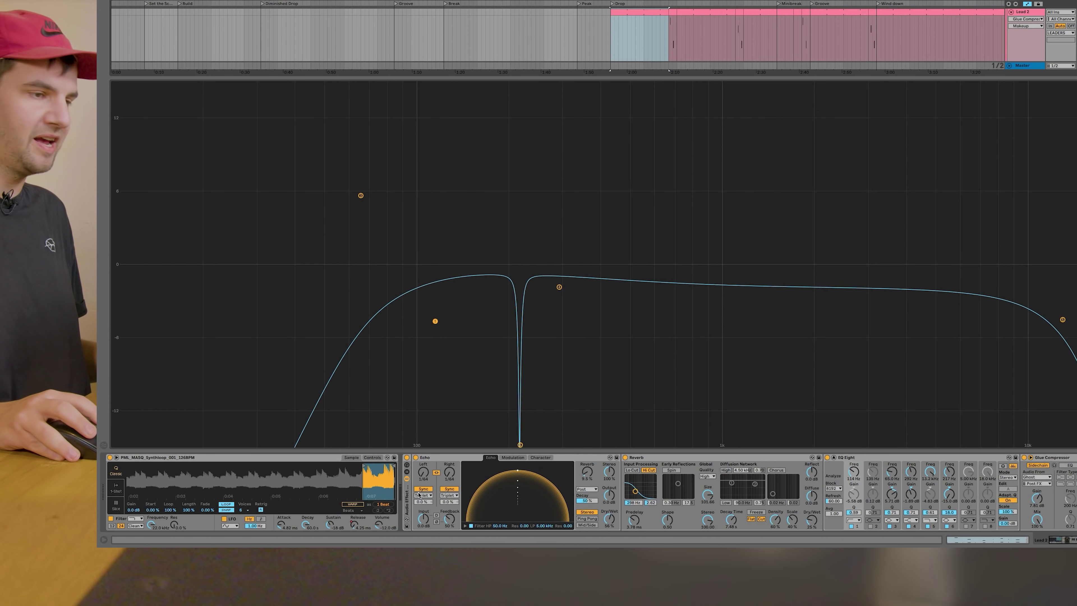
key("super+alt+l")
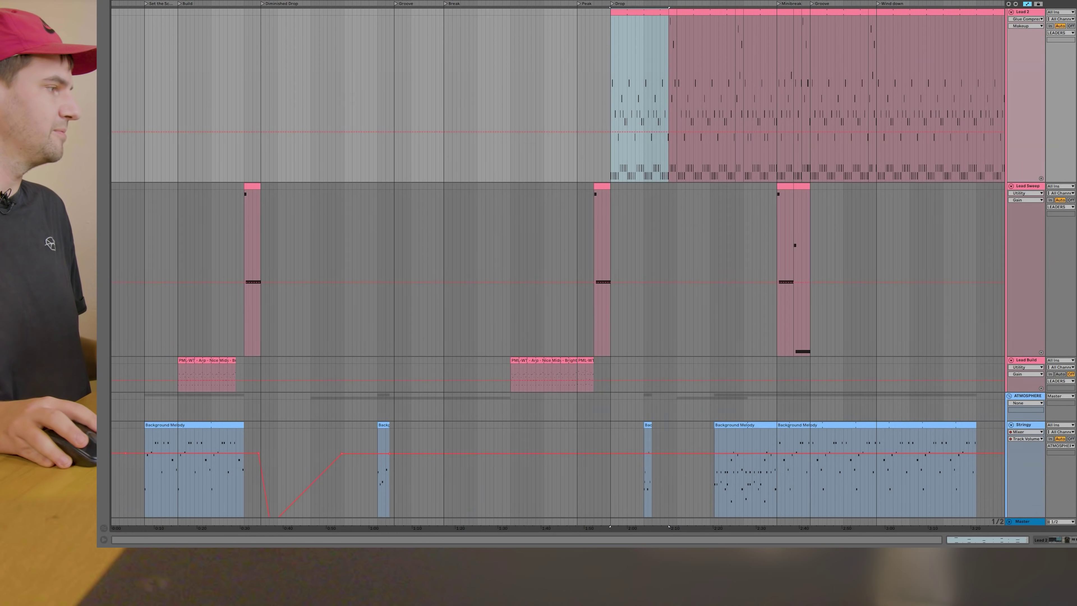
scroll(740, 226, "up", 2)
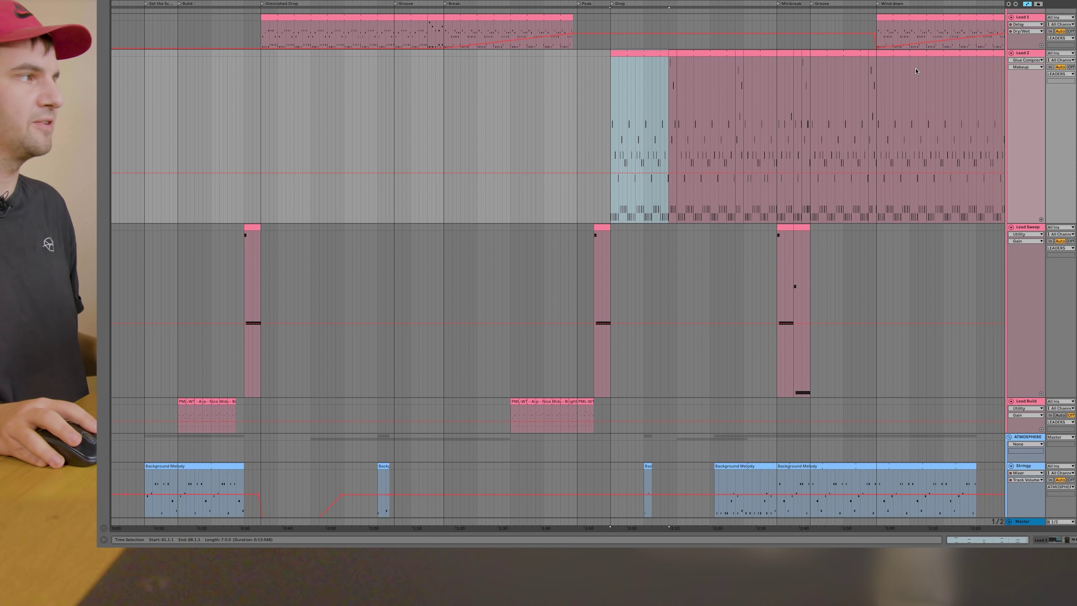
double_click(1023, 53)
key("ctrl+alt+l")
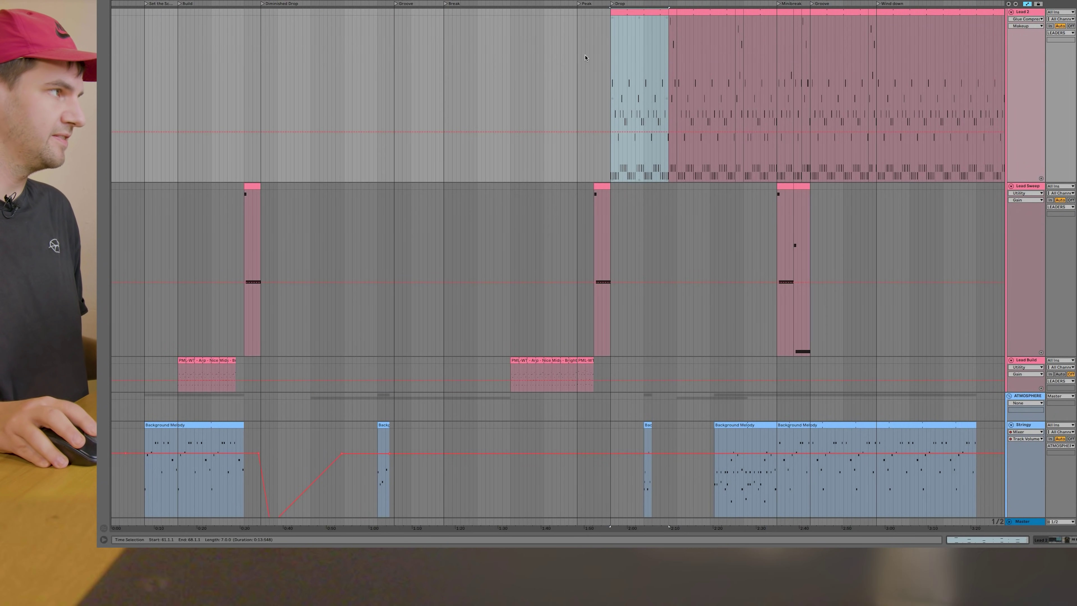
scroll(593, 63, "up", 4)
key("space")
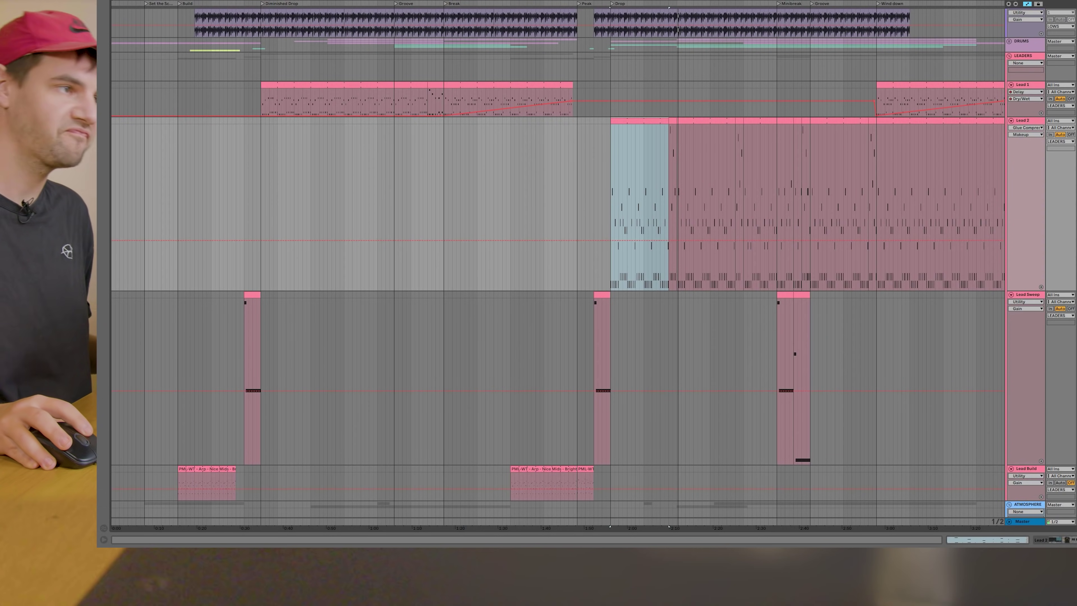
- Examine Lead 2's Simpler sample by zooming its waveform in to single cycles and back out, and close the device view
double_click(1023, 120)
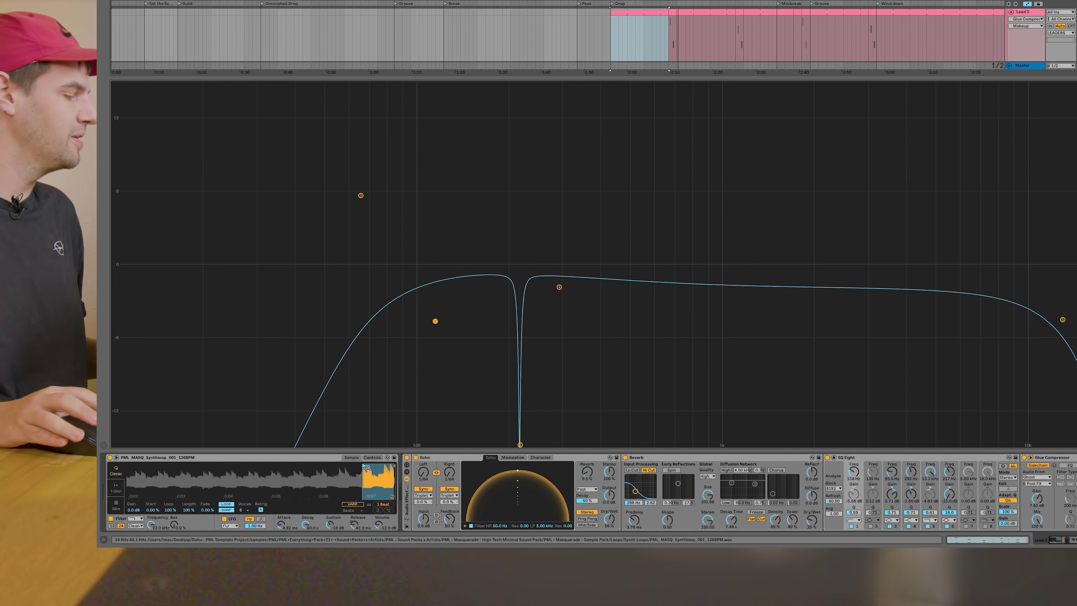
left_click_drag(357, 472, 320, 471)
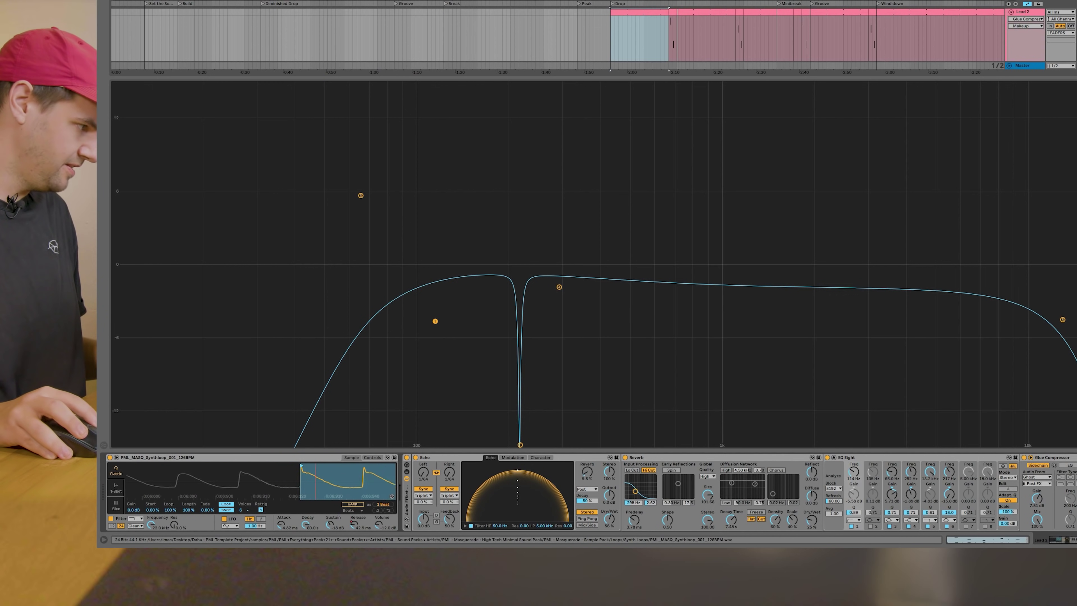
left_click_drag(346, 473, 345, 490)
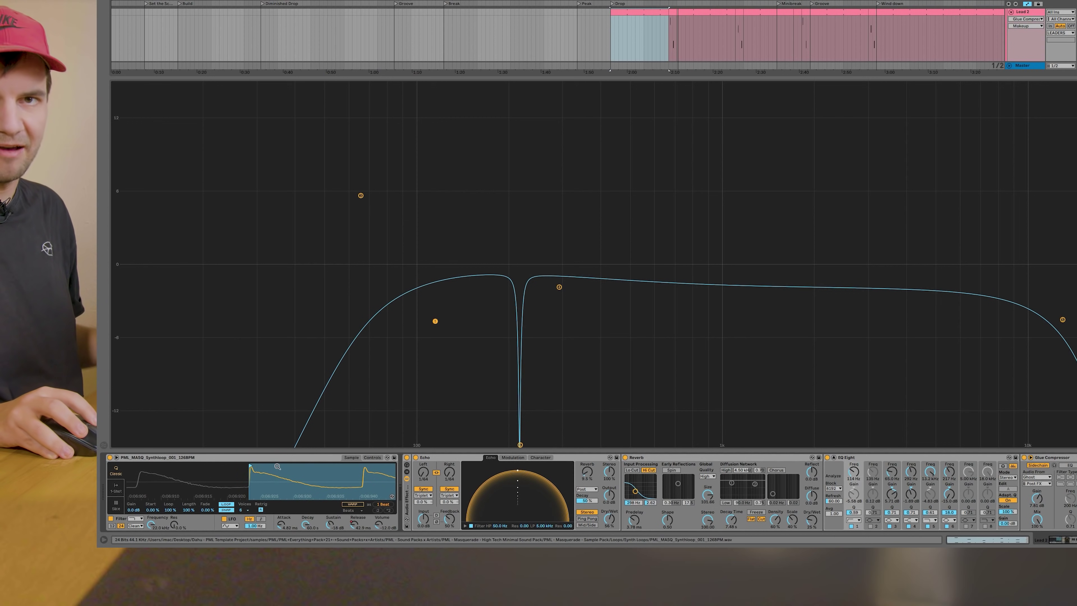
left_click_drag(270, 466, 271, 477)
left_click_drag(216, 537, 191, 552)
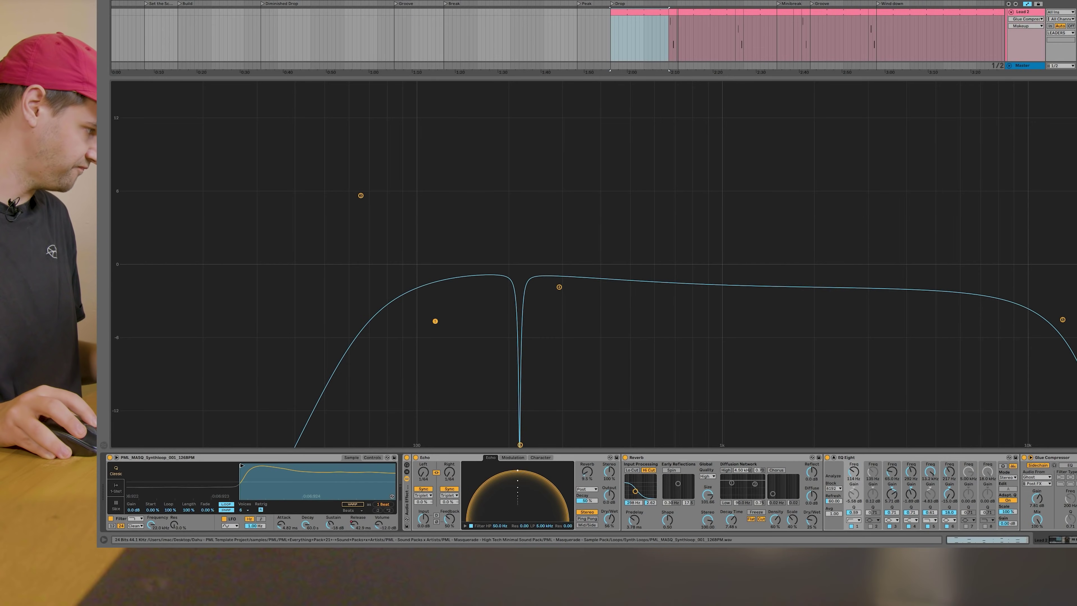
left_click_drag(835, 422, 834, 340)
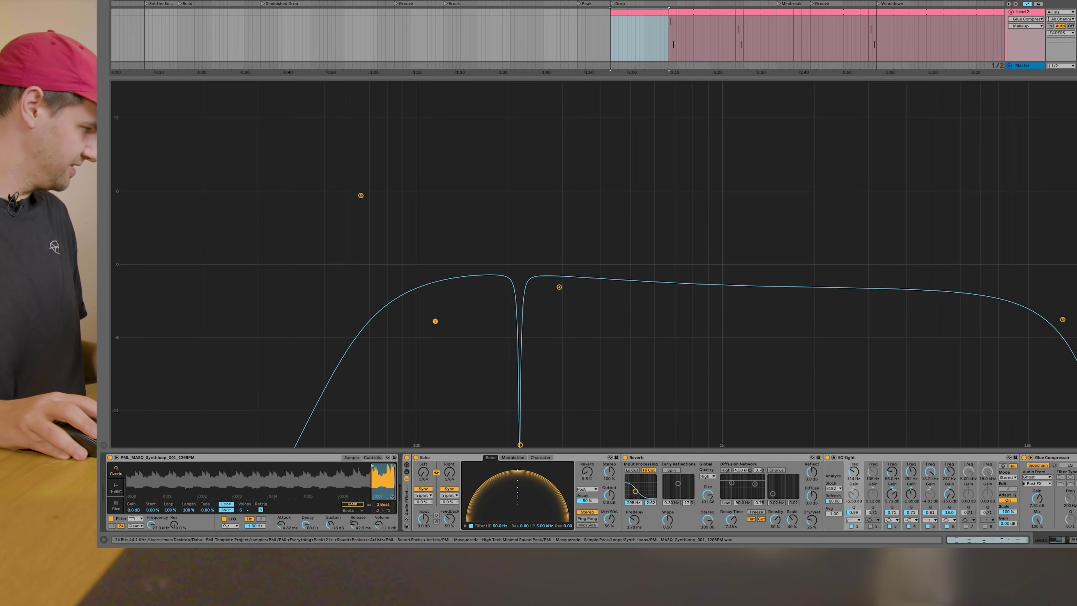
key("super+alt+l")
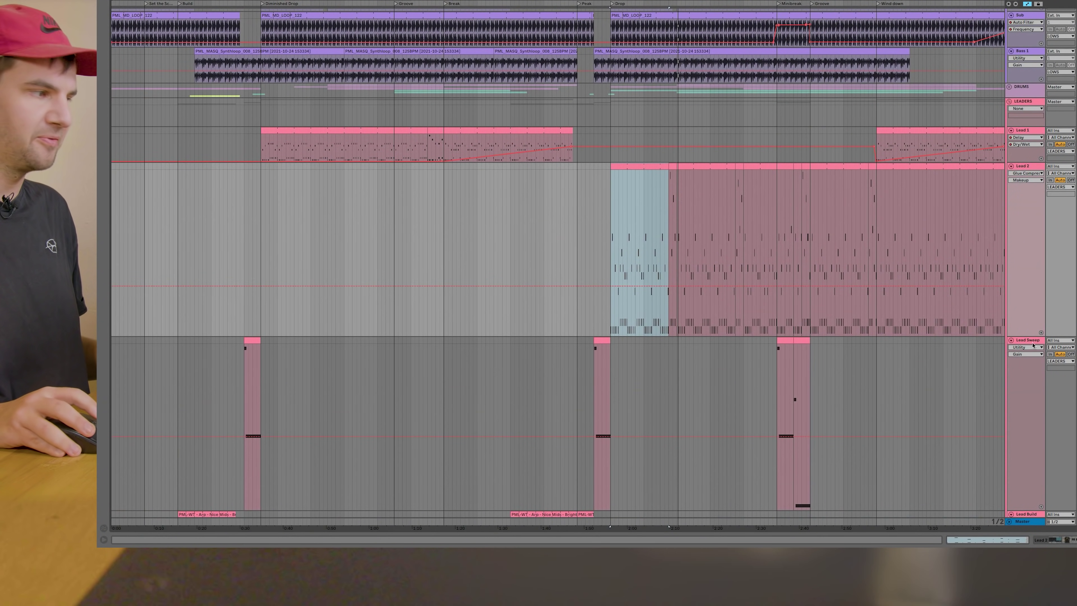
- Show the Lead Sweep track's device chain from Spectrum back to its Simpler sample, and close the device view
scroll(644, 302, "down", 3)
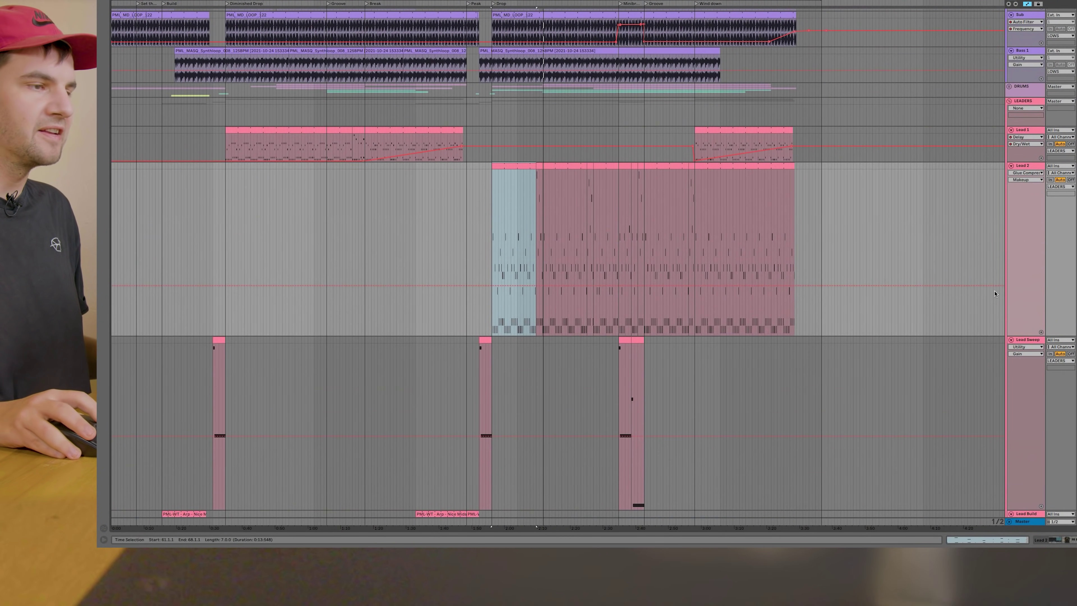
left_click(1024, 340)
scroll(605, 367, "down", 1)
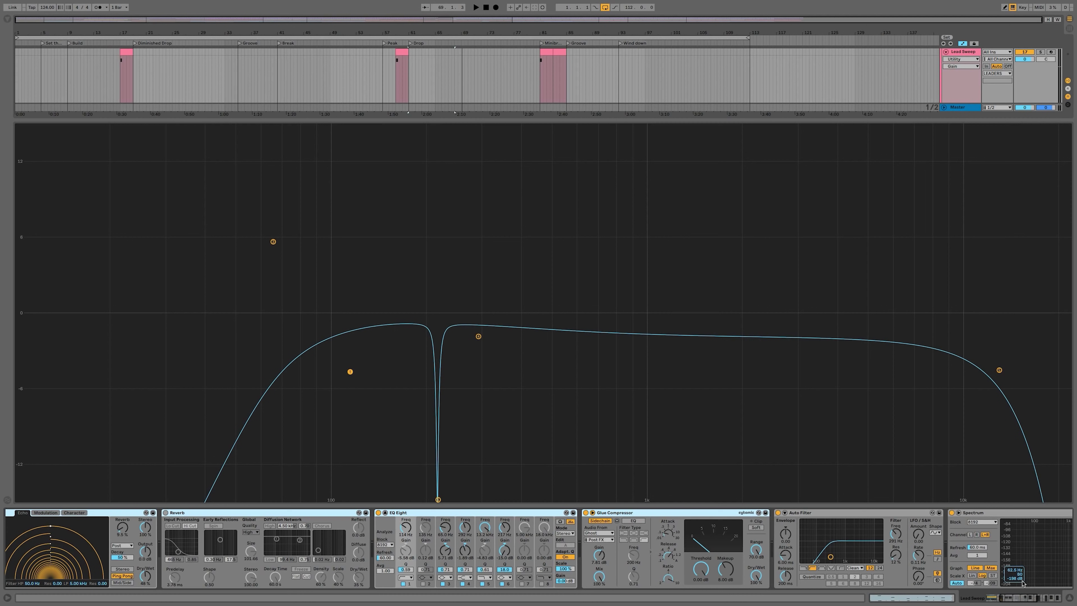
scroll(1022, 583, "left", 5)
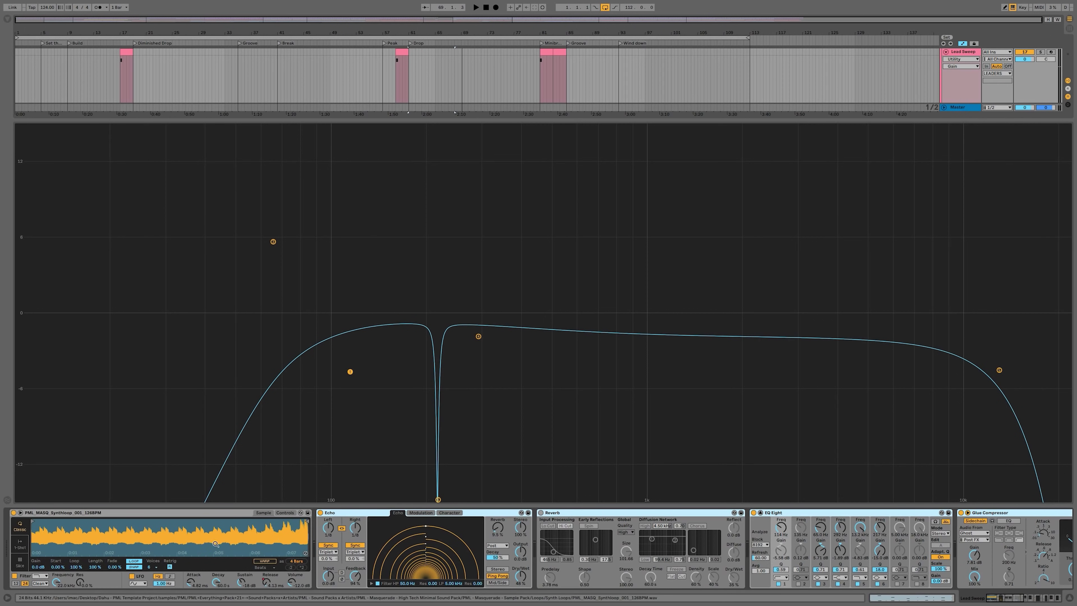
left_click(1070, 598)
- Open the Lead Sweep clip just before the Drop to view its two overlapping notes, and return to the arrangement
scroll(368, 115, "up", 2)
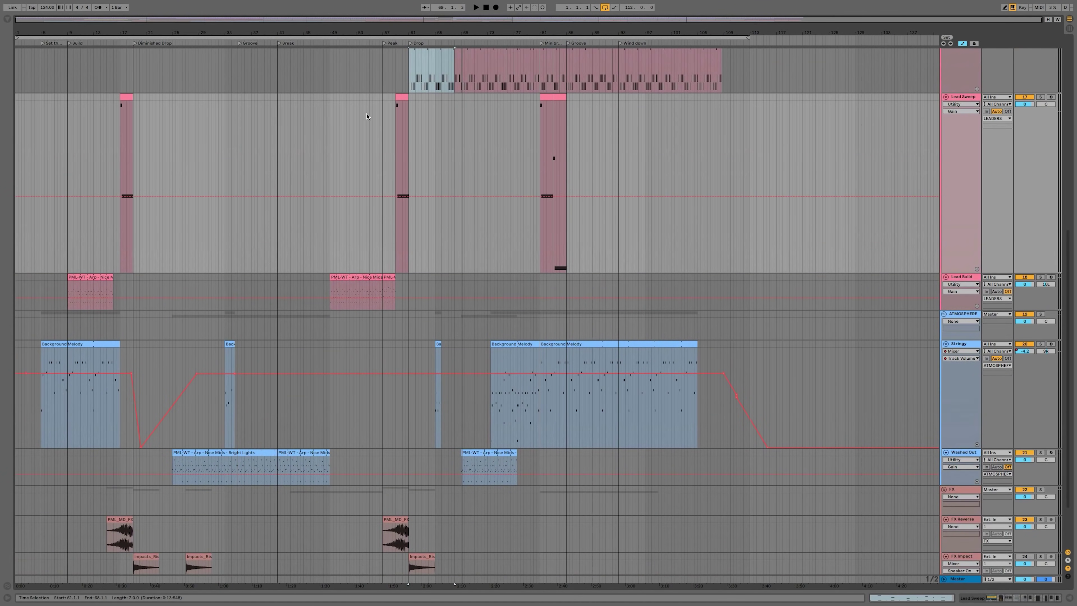
double_click(403, 141)
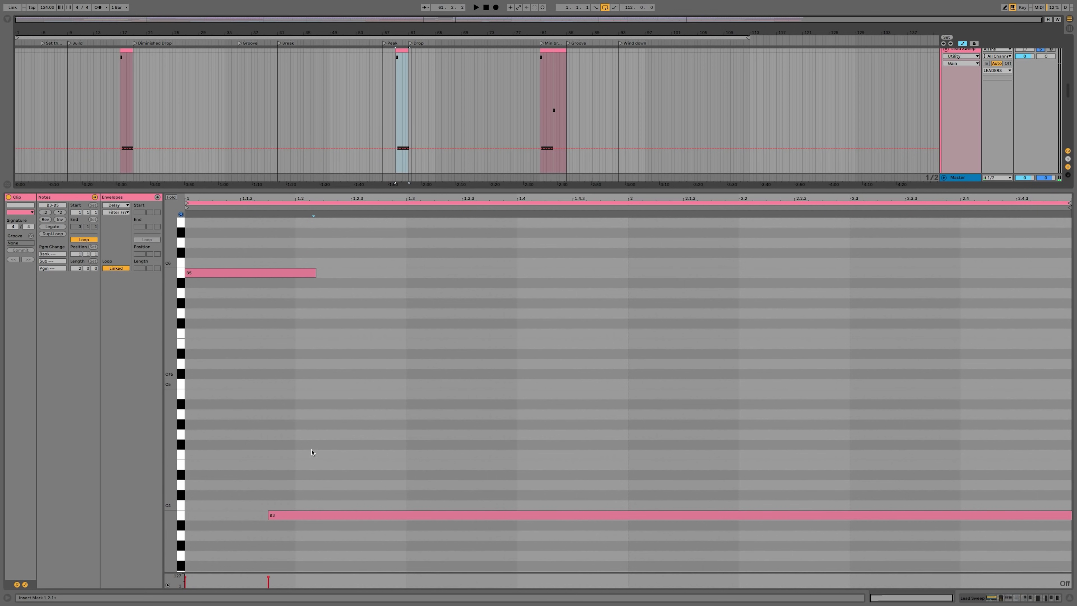
left_click(1065, 595)
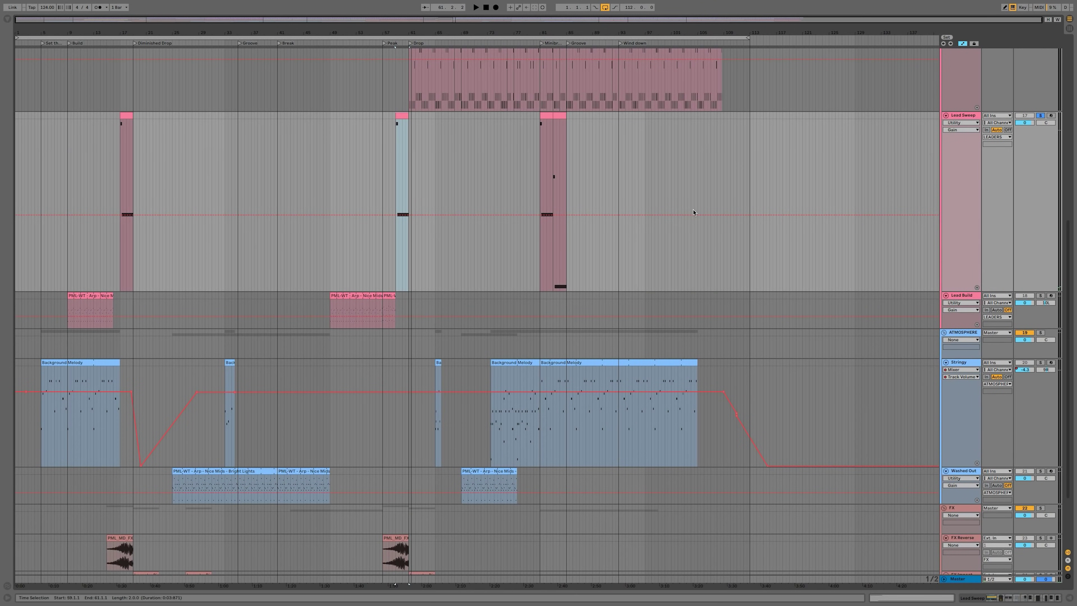
- Show the glide options in Lead Sweep's Simpler controls, keep Glide selected and set the glide time to 8.35 s
scroll(300, 159, "up", 2)
scroll(467, 157, "up", 6)
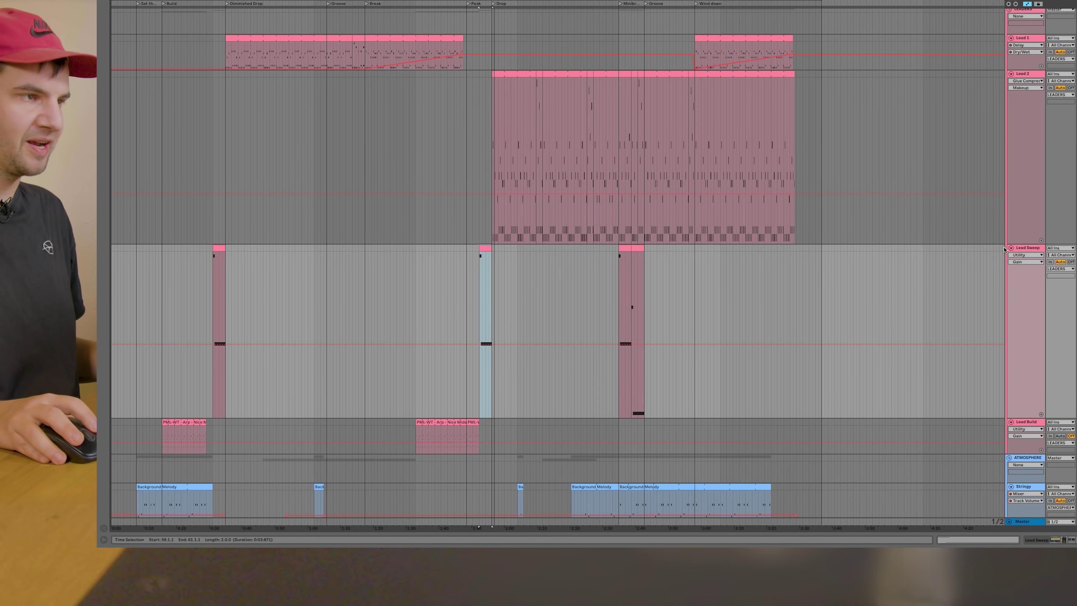
double_click(1027, 248)
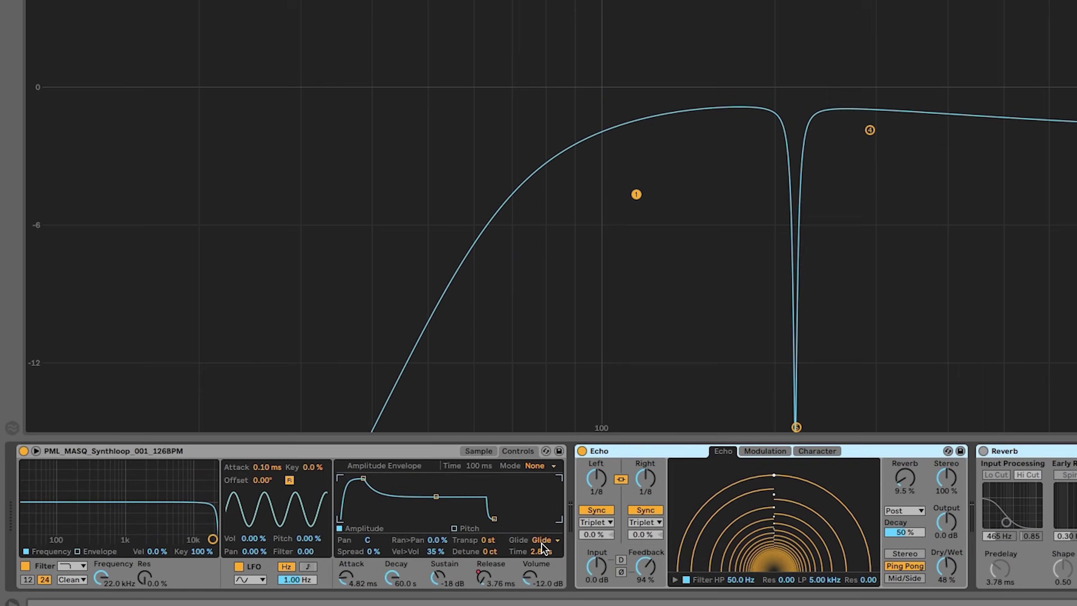
left_click(298, 562)
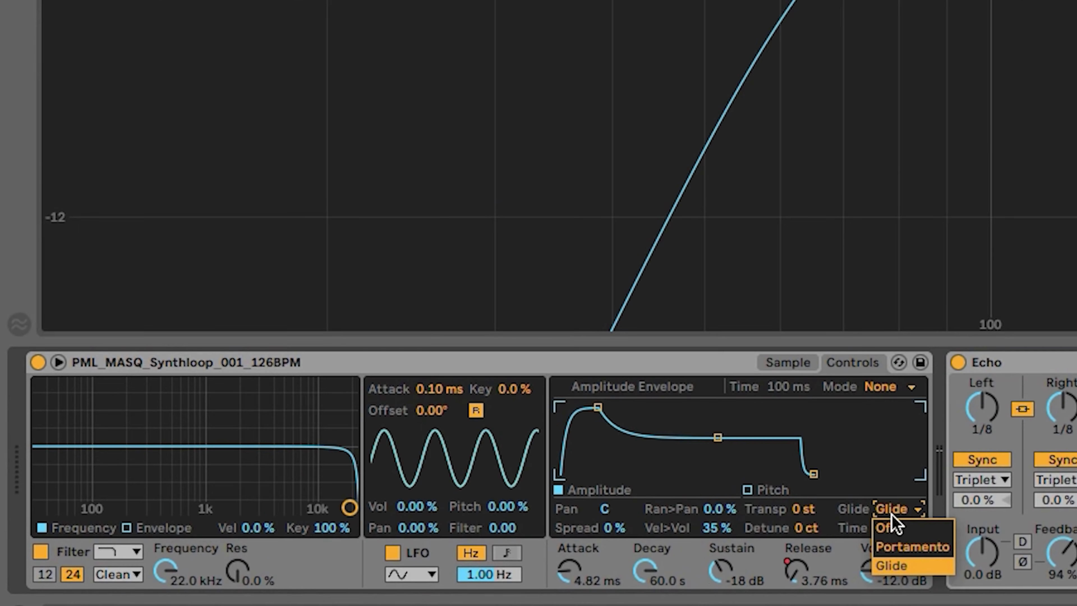
left_click(893, 508)
left_click(892, 506)
left_click(901, 511)
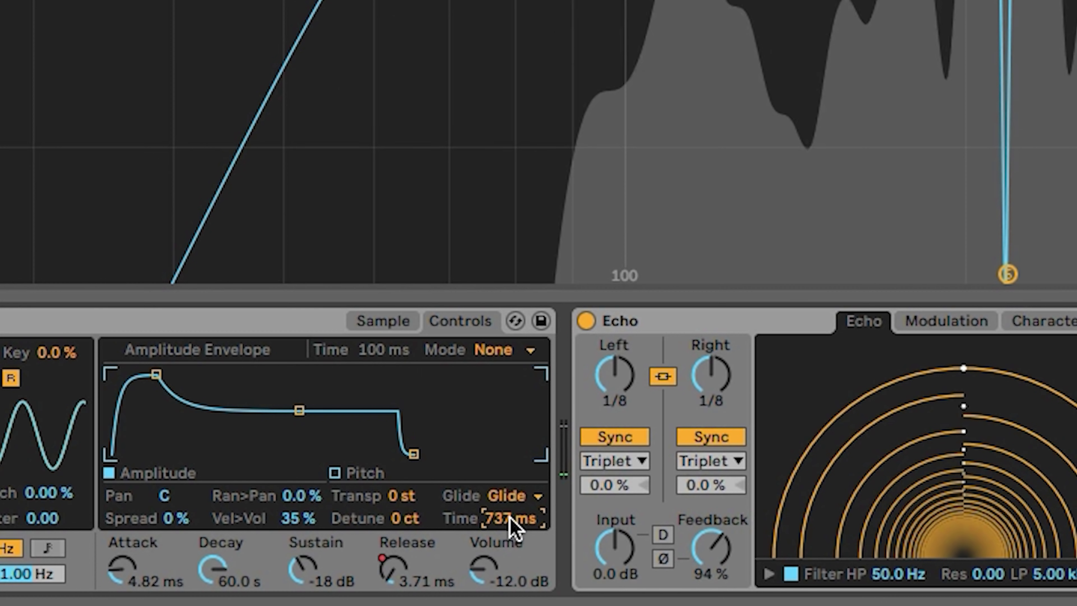
left_click_drag(511, 523, 511, 414)
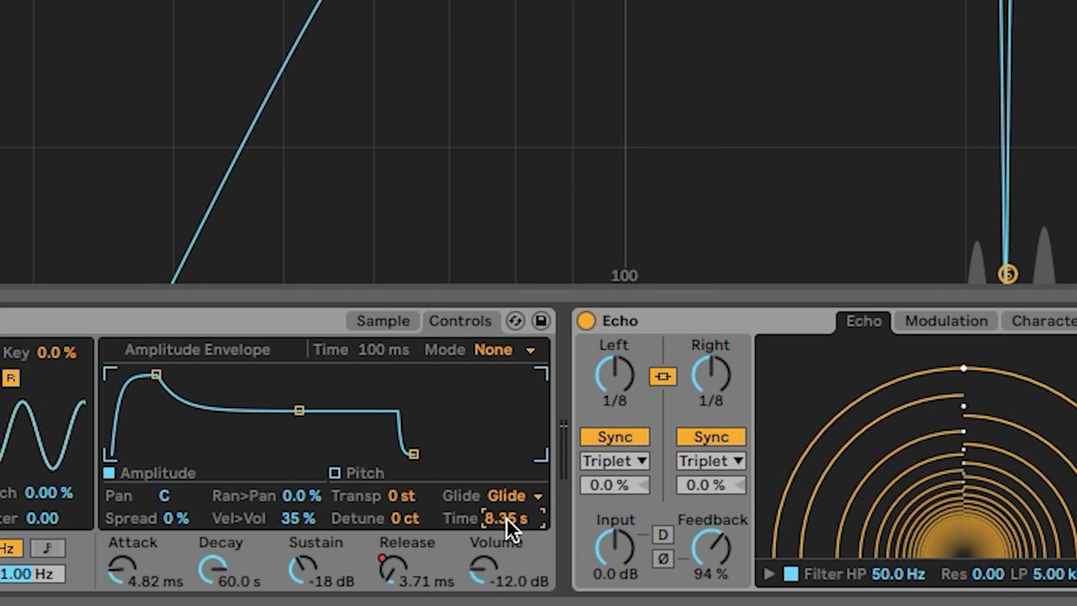
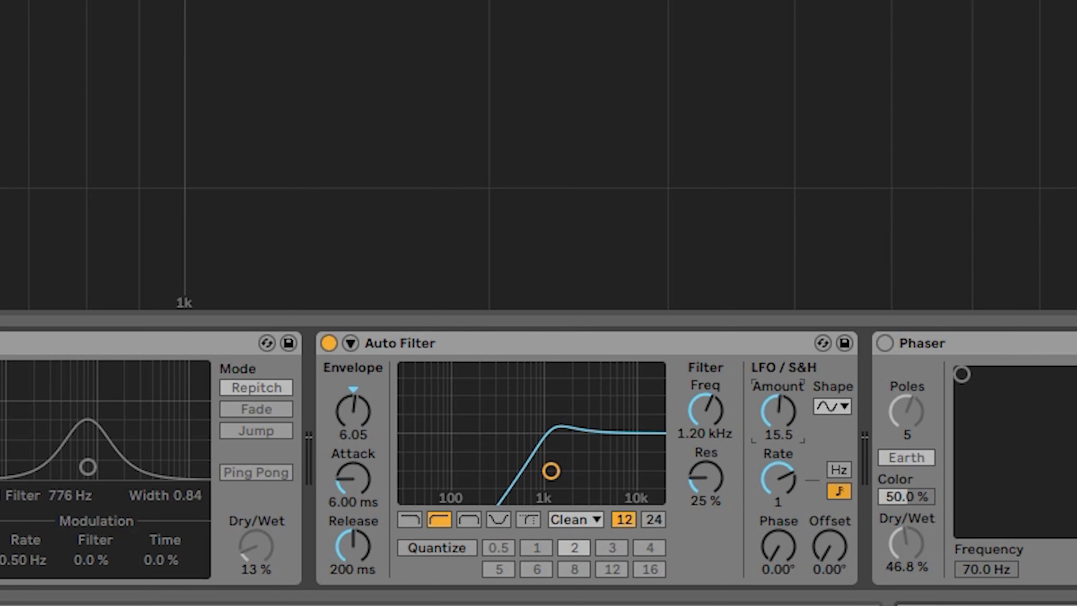
- Play Lead Sweep, try its last Auto Filter's LFO rate at 1/6, return it to 1 and lower the LFO amount
key("space")
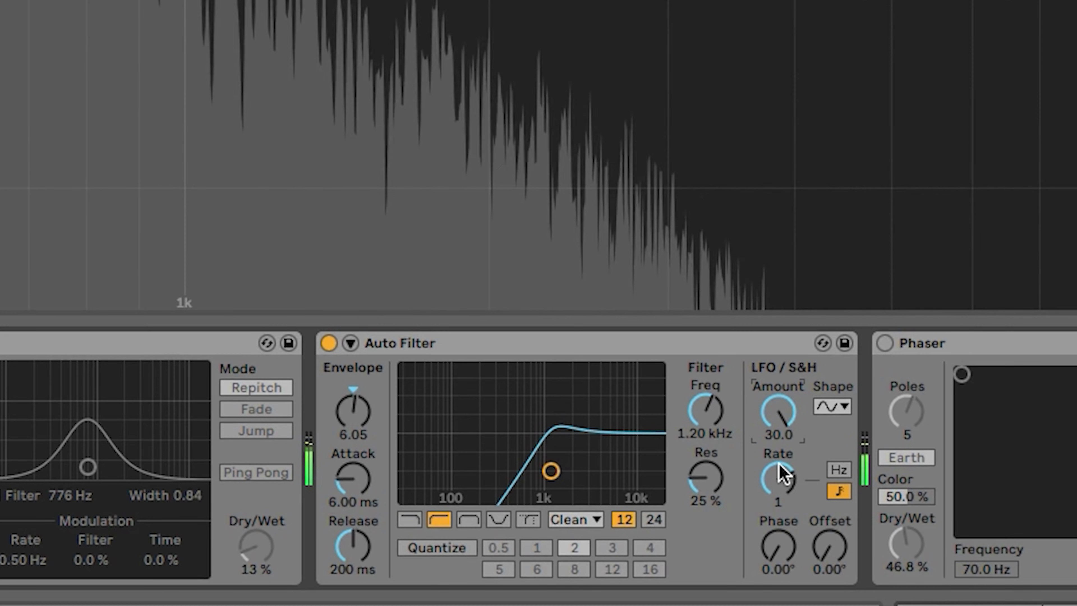
left_click_drag(782, 471, 782, 499)
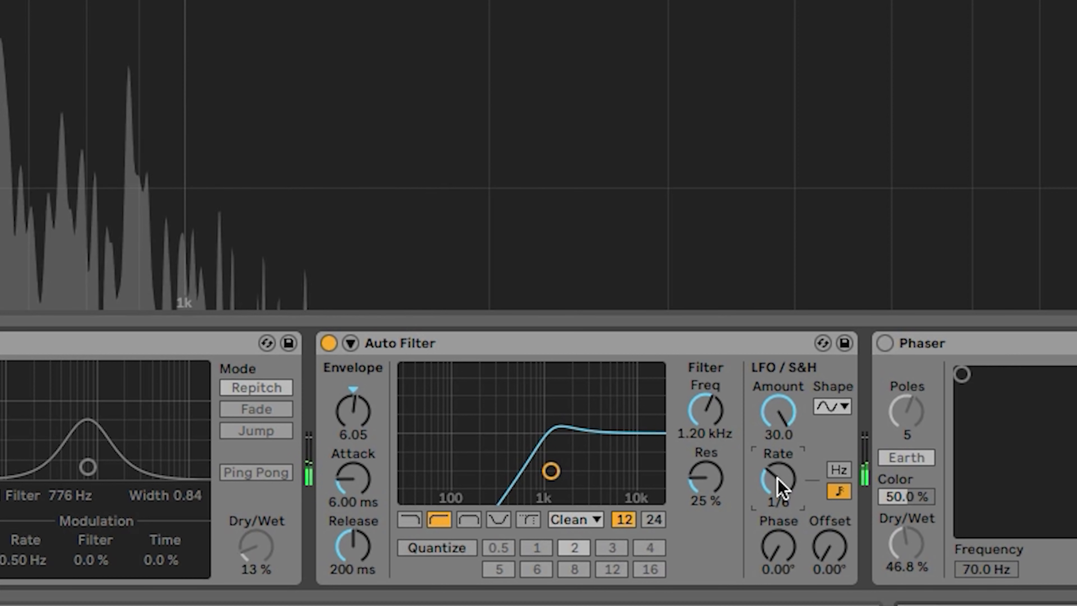
left_click_drag(780, 488, 780, 469)
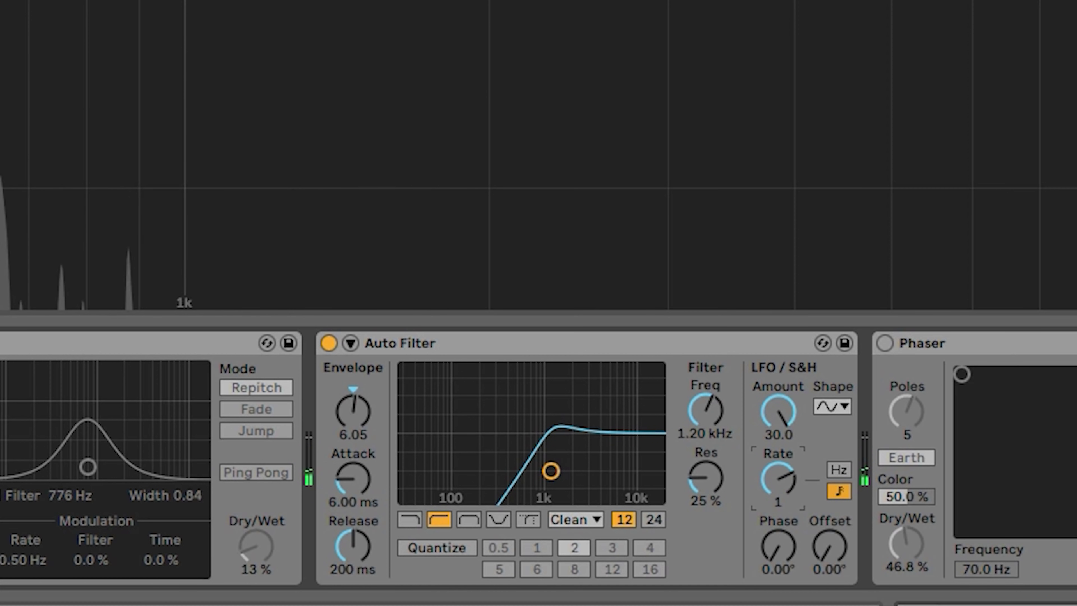
left_click_drag(779, 426, 779, 437)
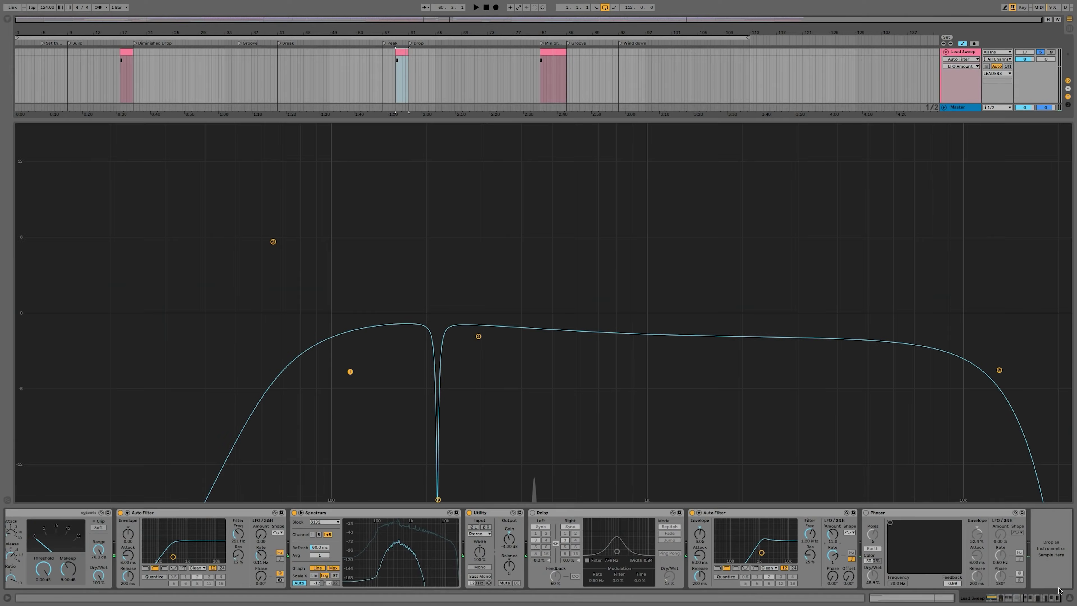
left_click(1071, 597)
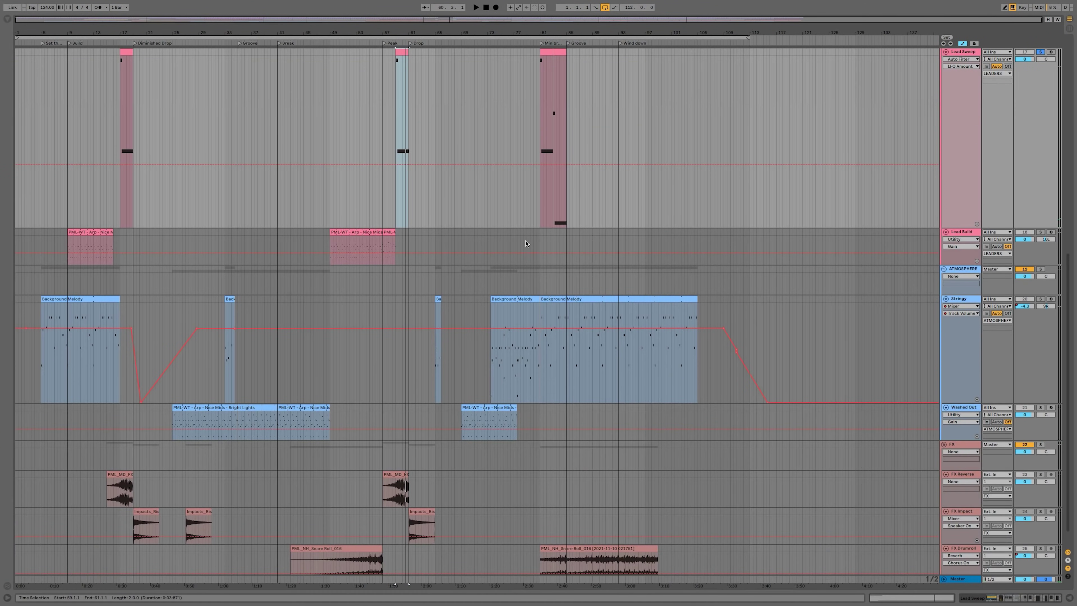
- Unsolo the Lead Sweep track and show the Lead Build clip leading up to the Peak together with its devices
scroll(526, 243, "up", 4)
key("space")
left_click(1040, 227)
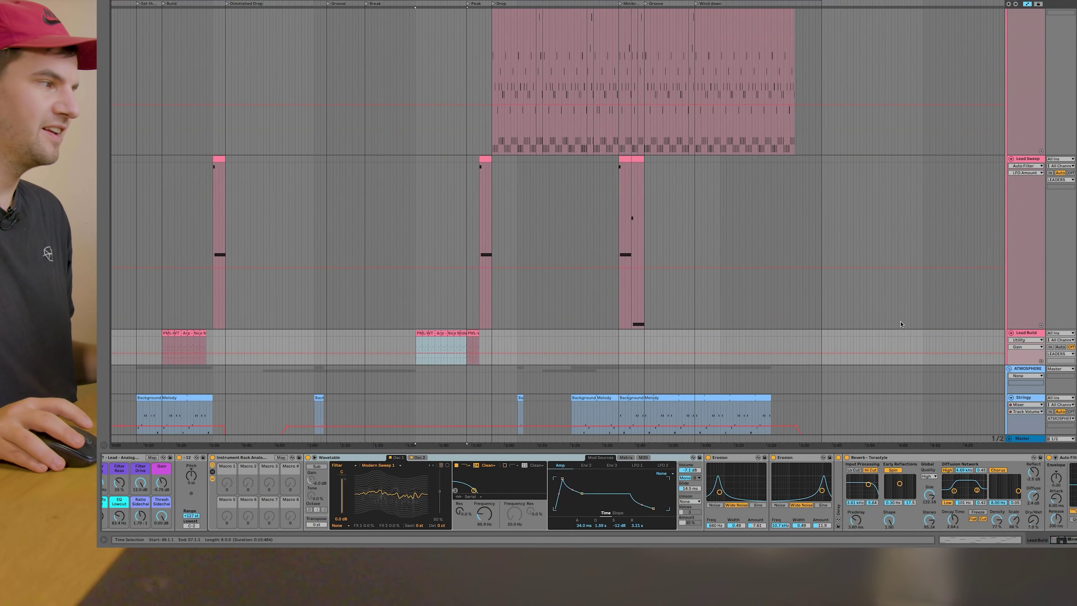
scroll(473, 352, "up", 1)
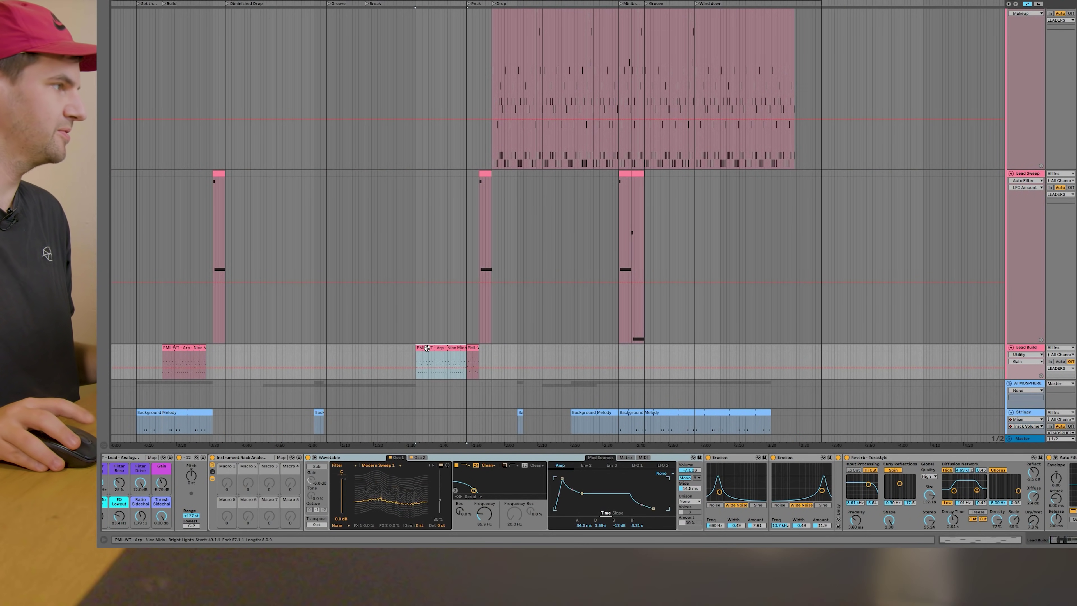
scroll(449, 344, "up", 4)
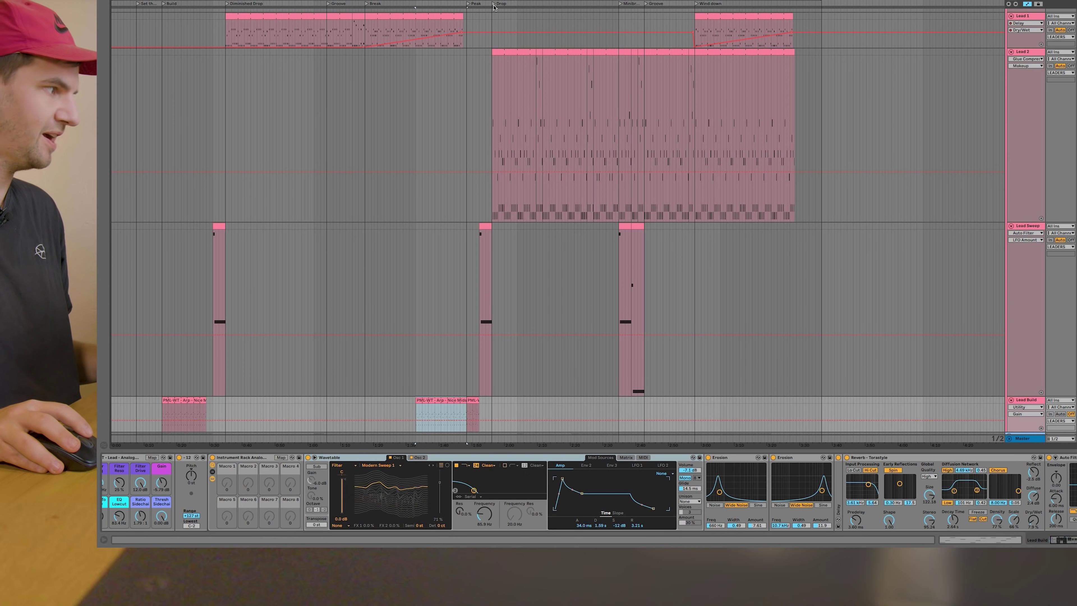
scroll(468, 308, "down", 4)
scroll(448, 355, "up", 1)
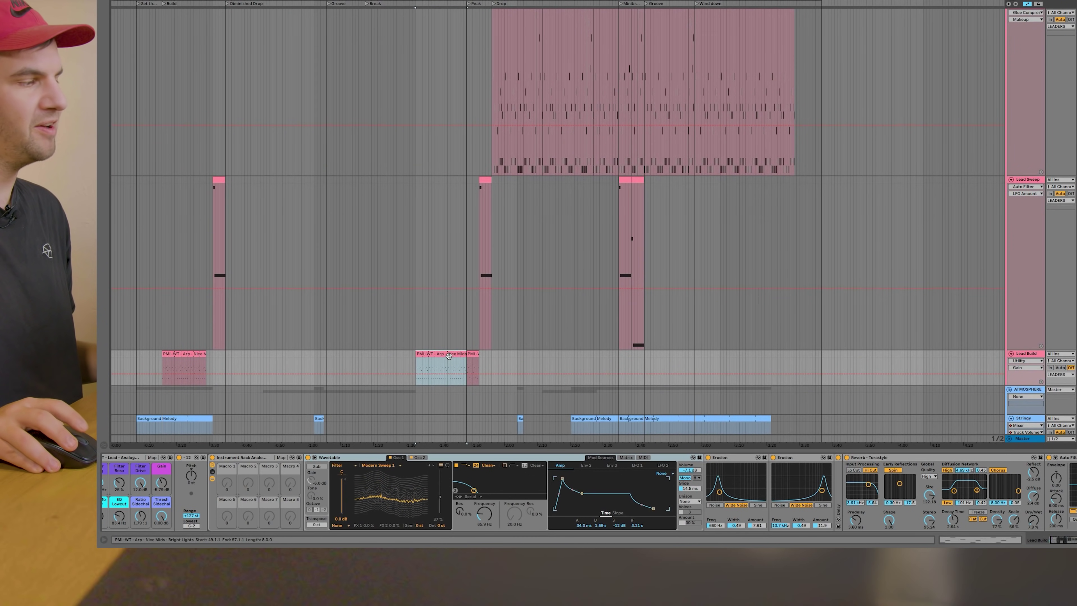
scroll(462, 348, "up", 4)
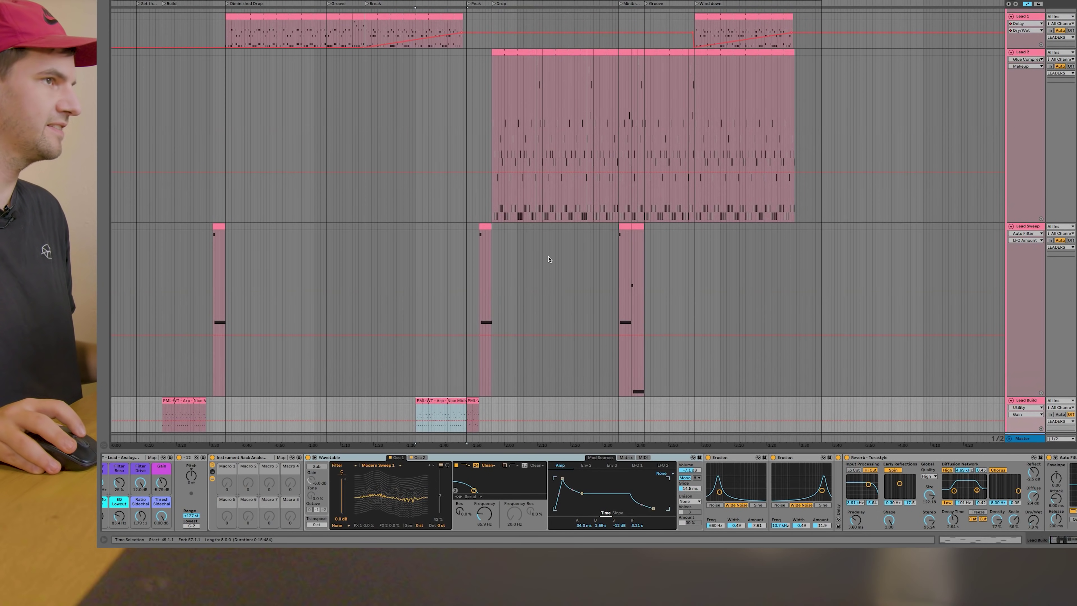
scroll(428, 387, "down", 1)
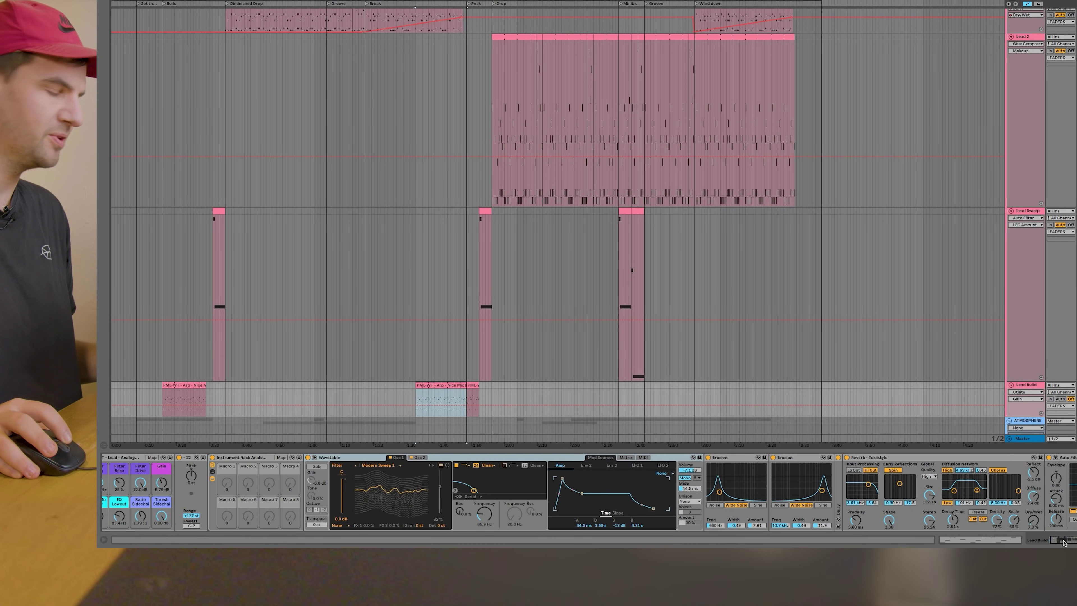
left_click_drag(1063, 542, 1052, 544)
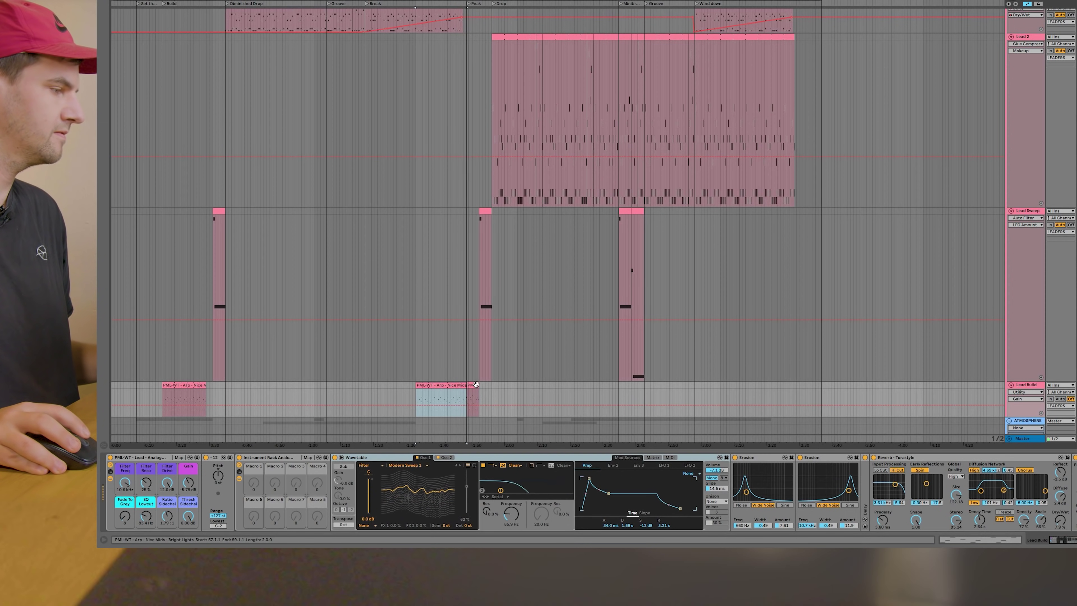
- Compare the notes of the short Lead Build clip at the Peak with those of the clip just before it
double_click(473, 394)
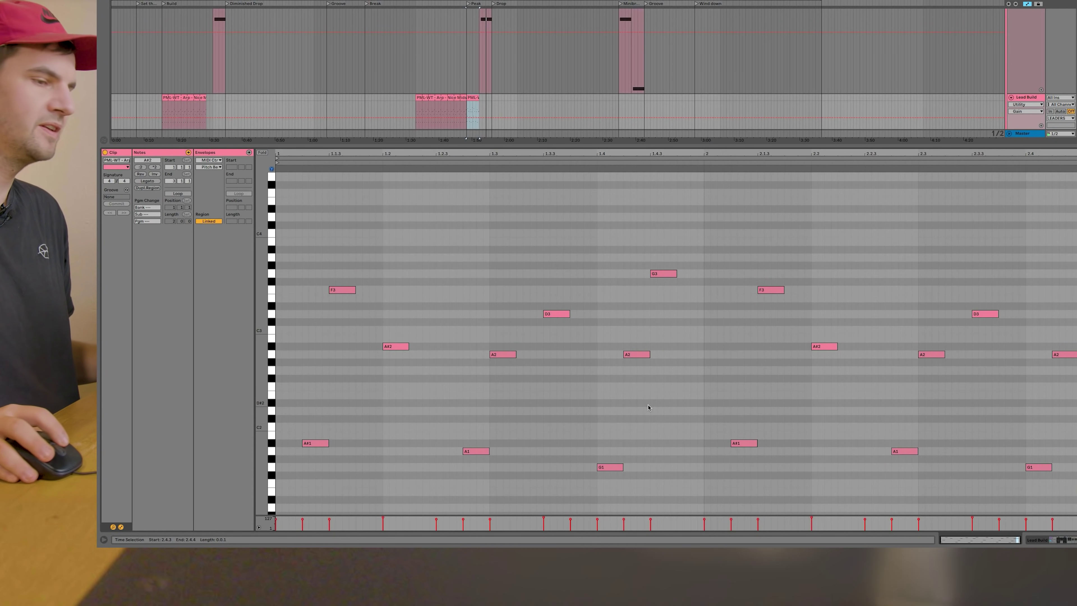
key("ctrl+alt+l")
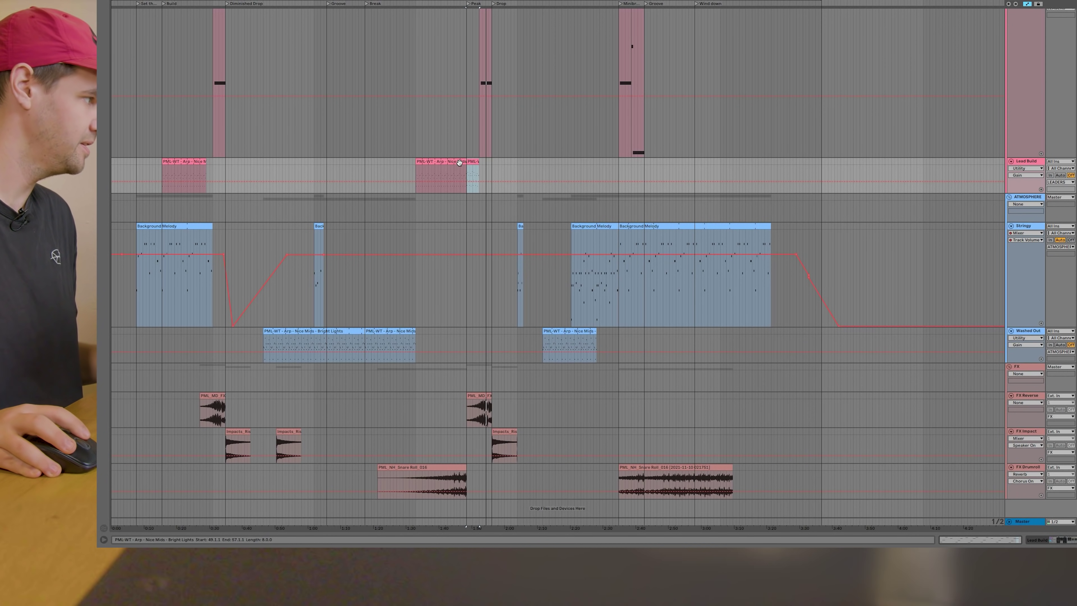
double_click(440, 178)
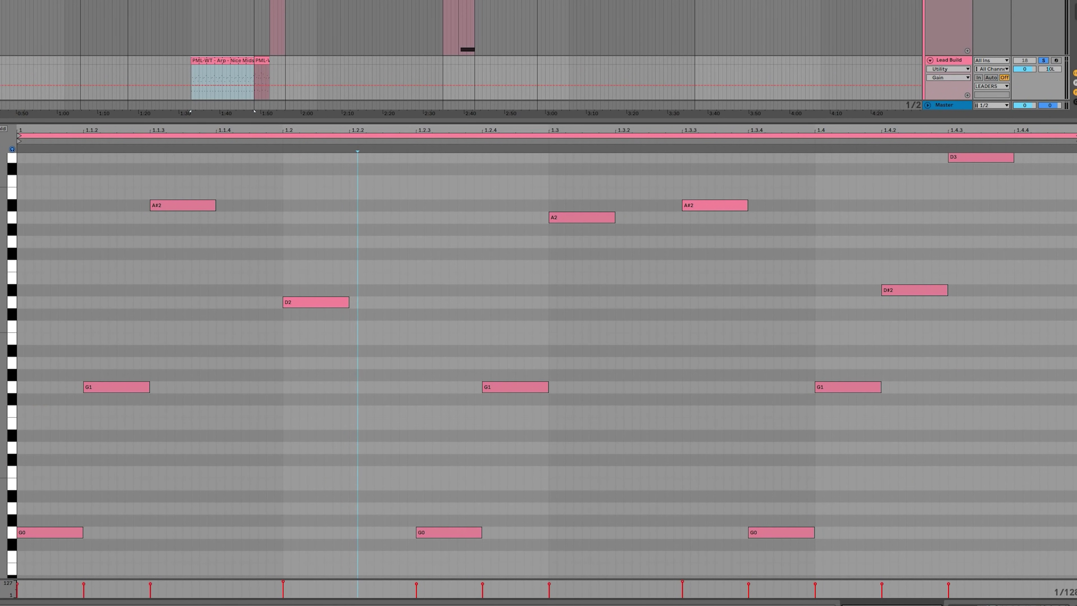
left_click(261, 62)
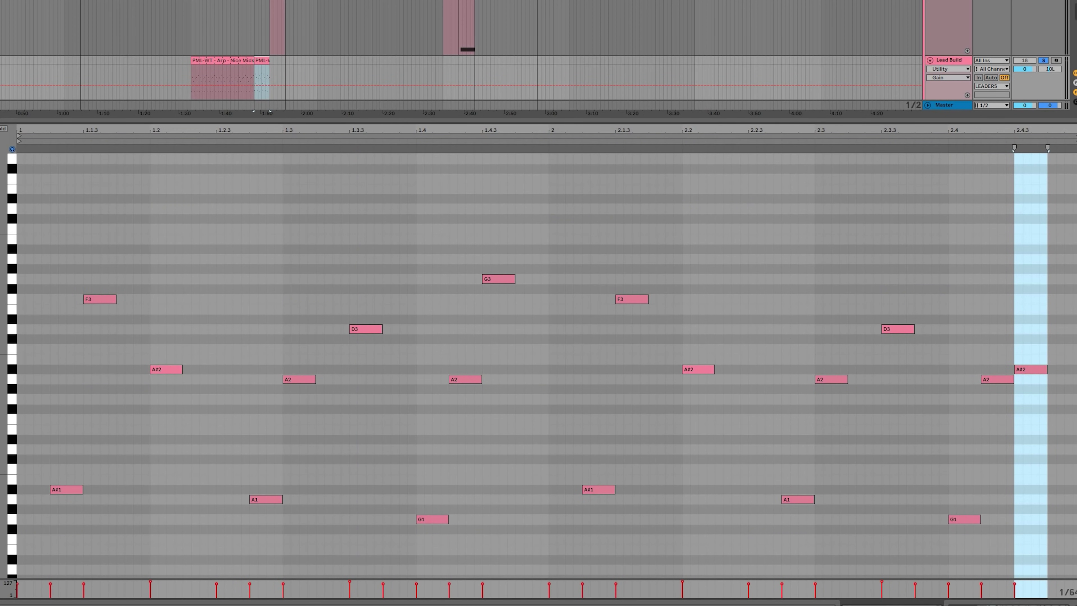
left_click(263, 48)
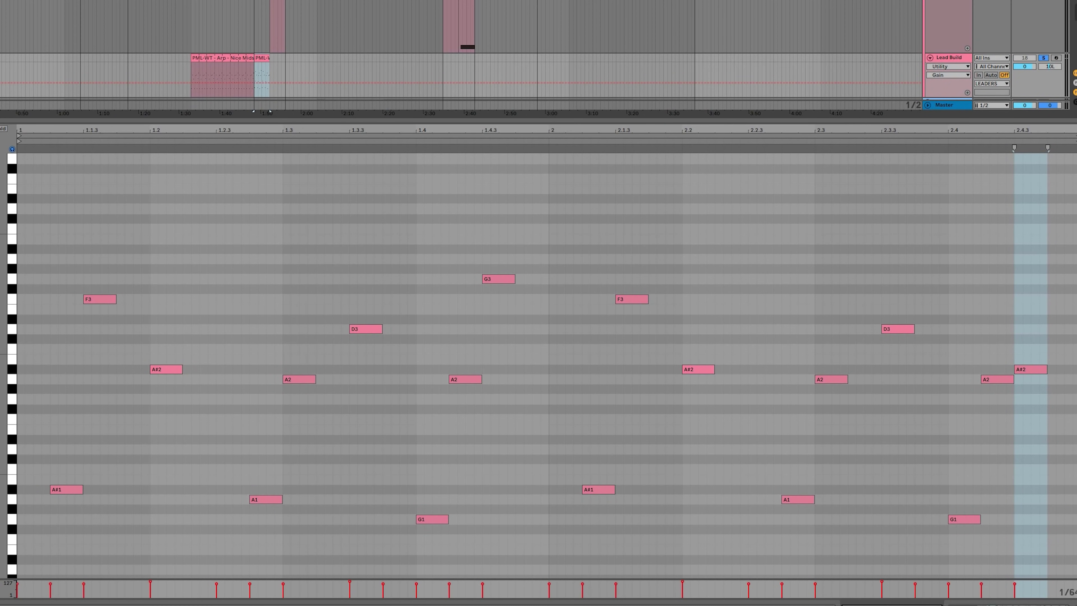
- Show Lead Build's devices and go through the chain from Wavetable to the LFO, Reverb and Auto Filter, returning to Wavetable
double_click(941, 59)
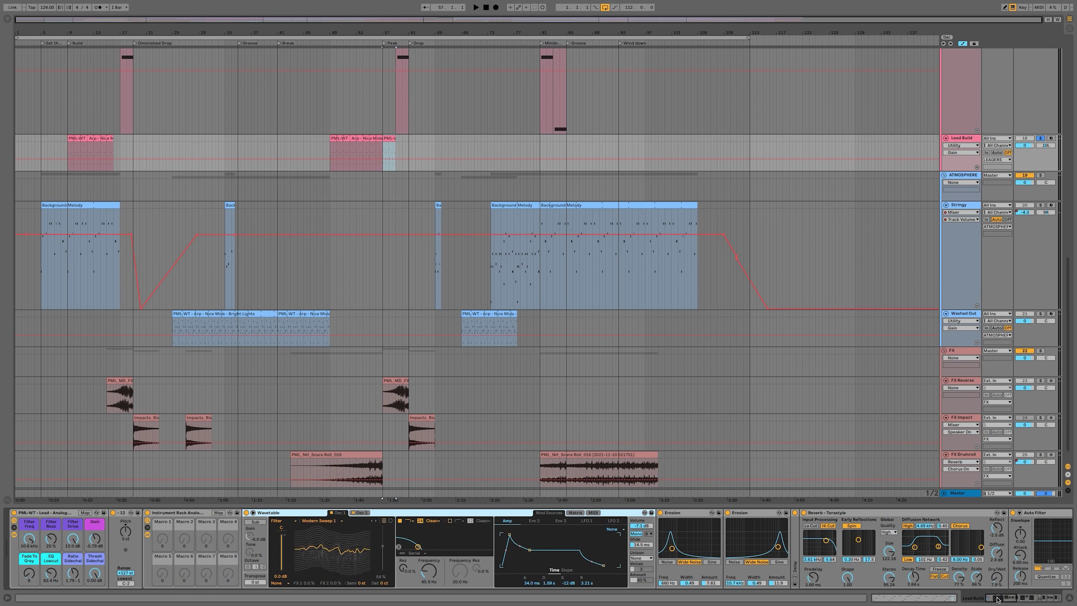
left_click_drag(997, 598, 1037, 598)
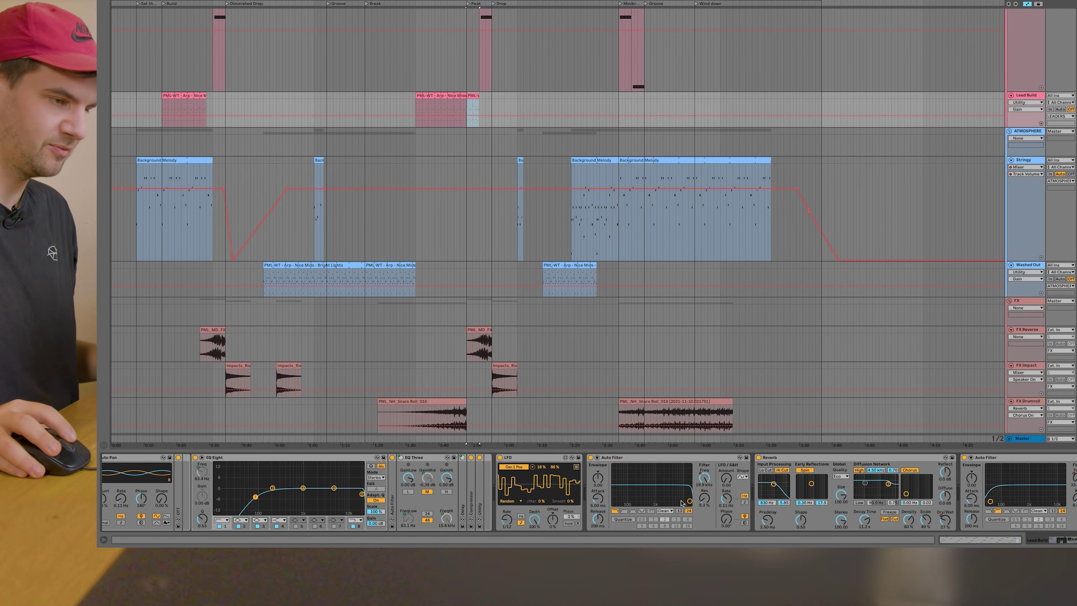
left_click_drag(1070, 543, 1063, 544)
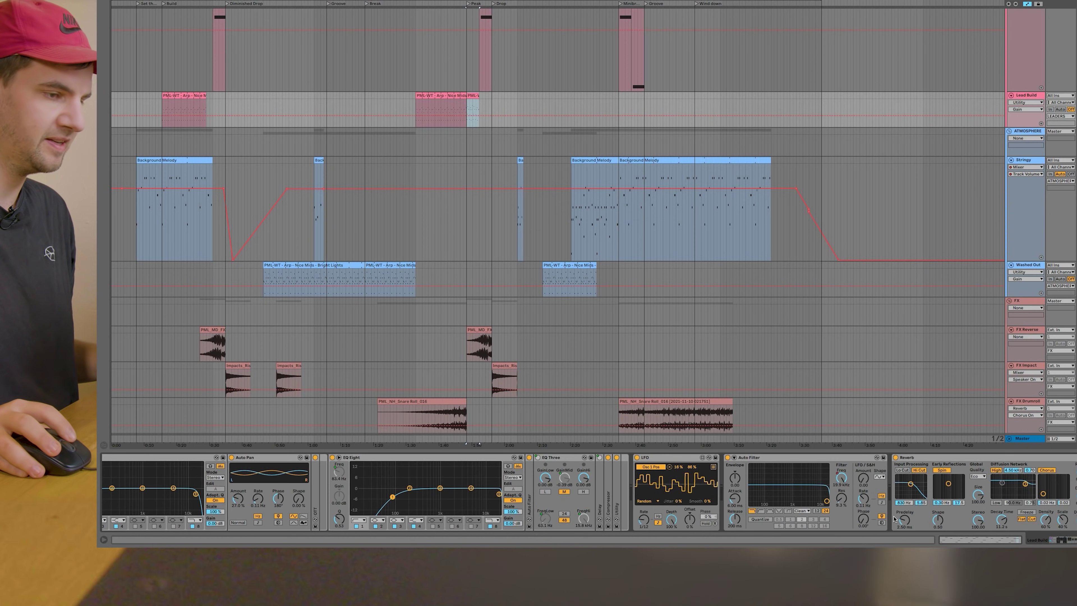
left_click(1062, 540)
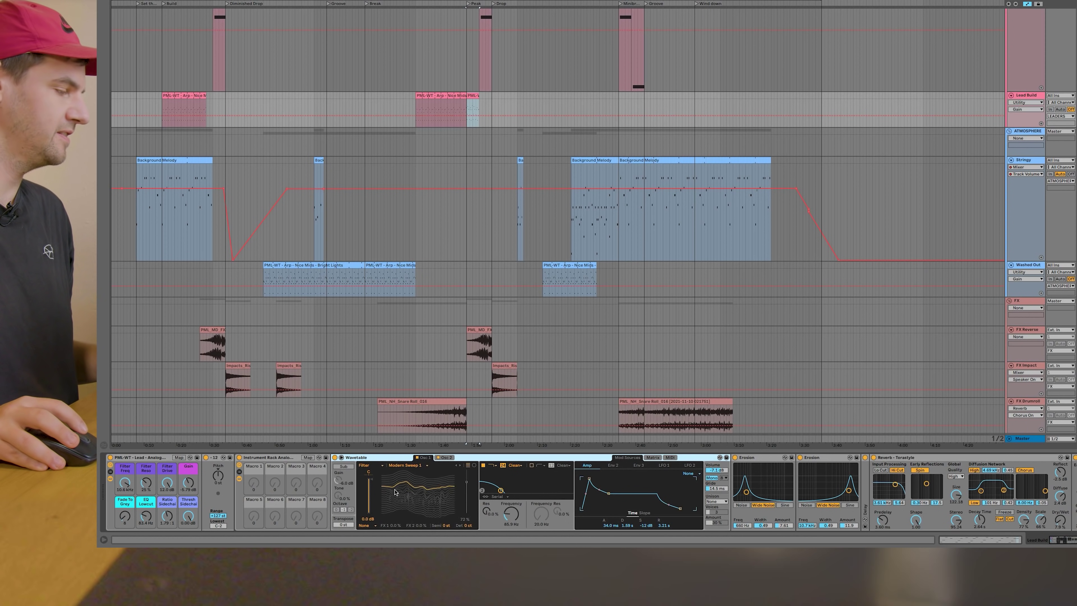
left_click(1075, 540)
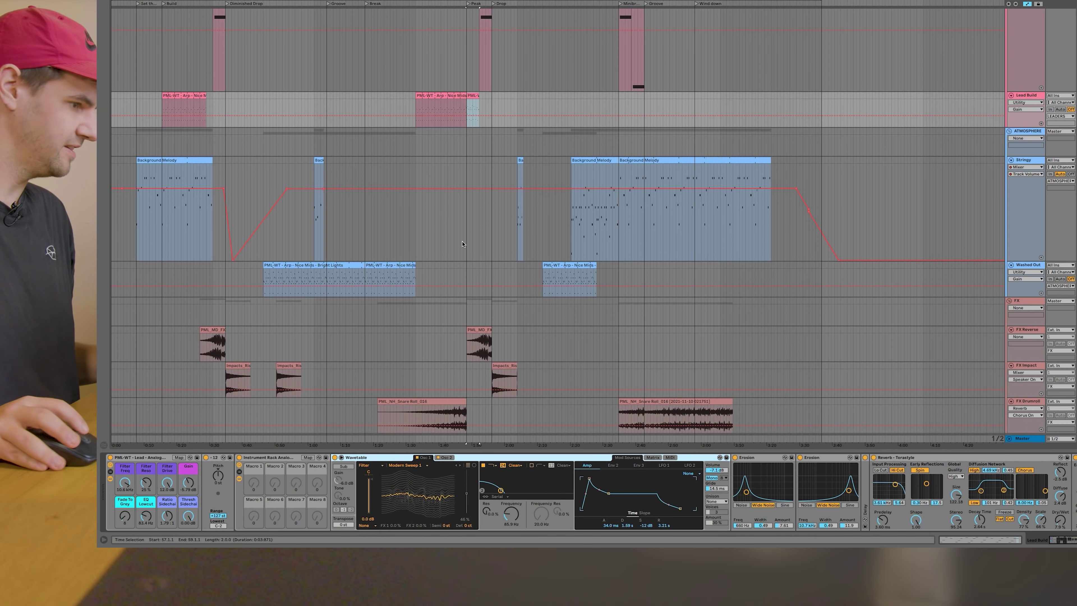
- Play Lead Build from the Peak while switching its LFO device off and back on
scroll(1021, 516, "right", 10)
scroll(463, 492, "right", 15)
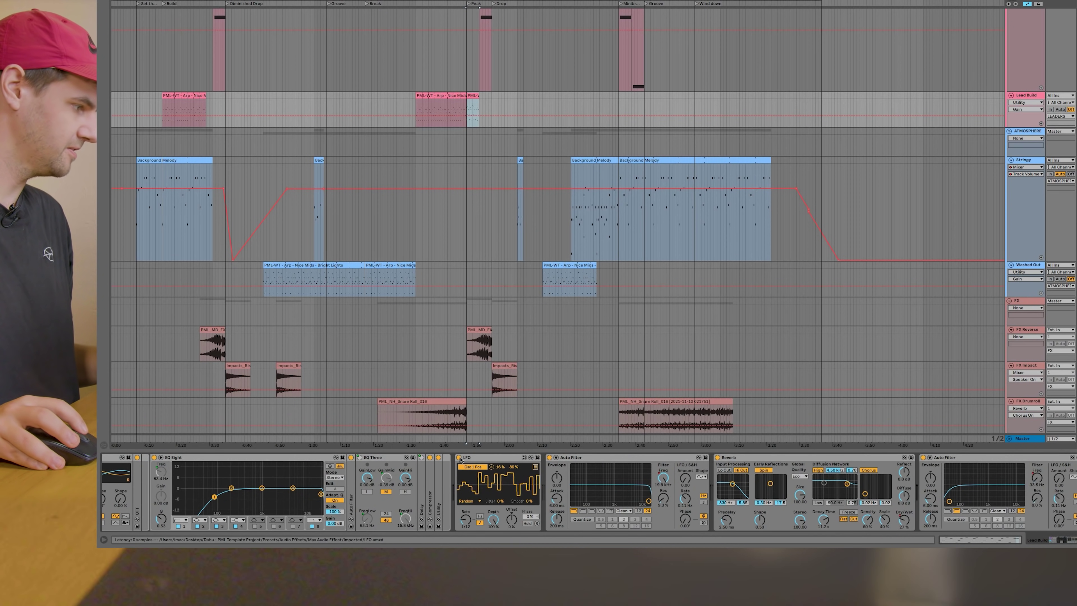
left_click(459, 457)
key("space")
left_click(459, 457)
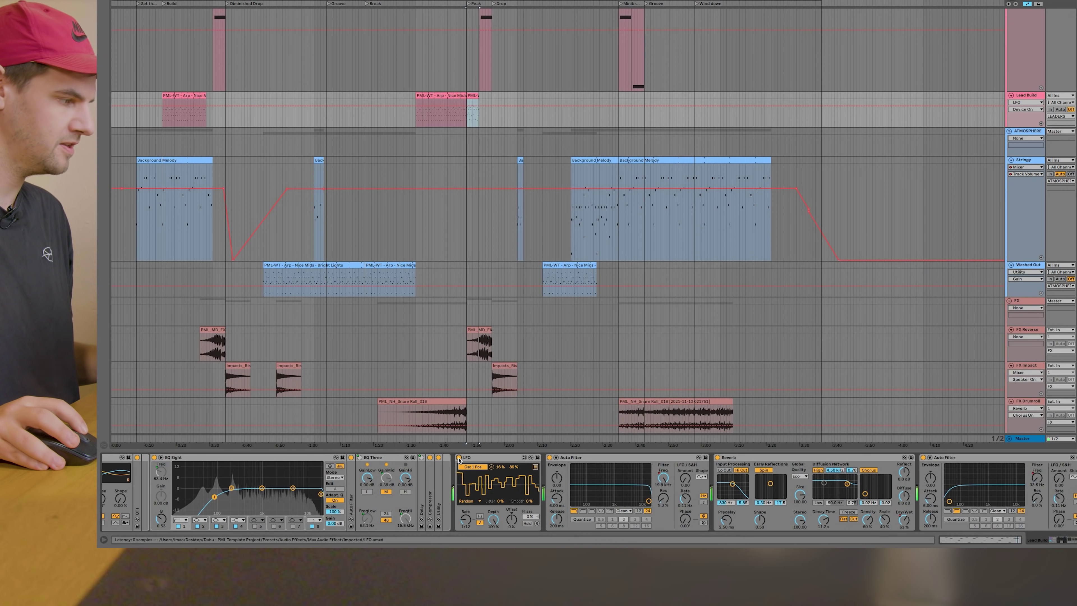
- Play Lead Build from the section before the Peak, toggling the LFO off and on to compare, and leave it on
left_click(447, 123)
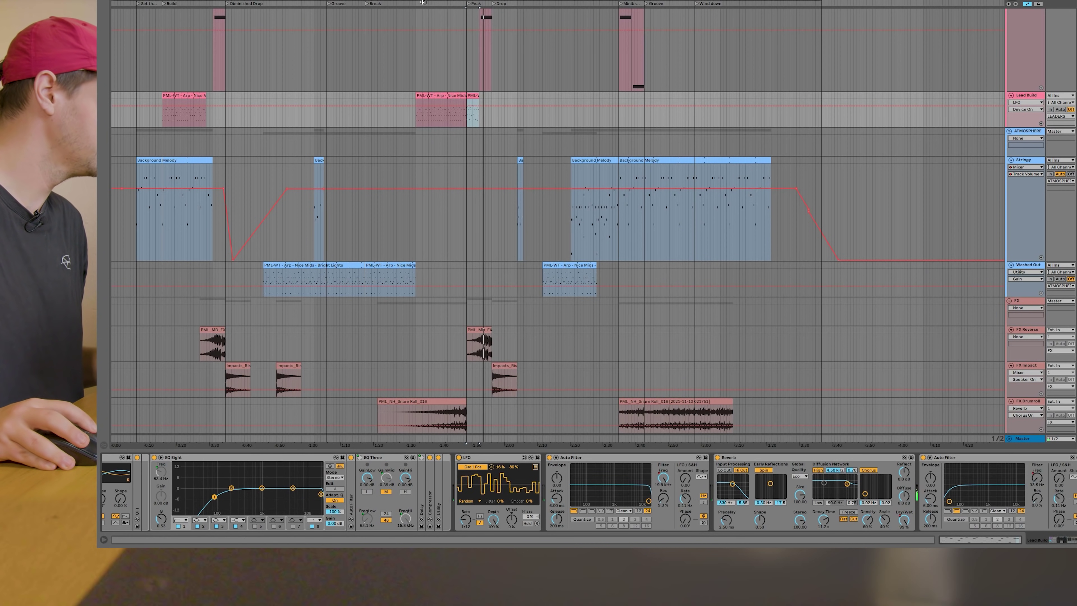
left_click(459, 458)
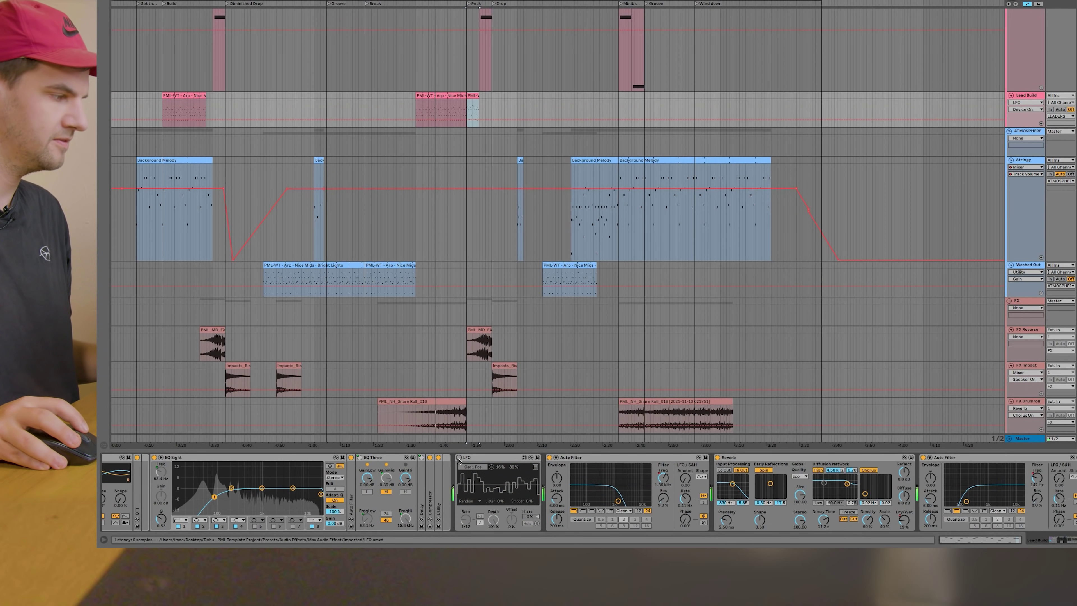
left_click(459, 458)
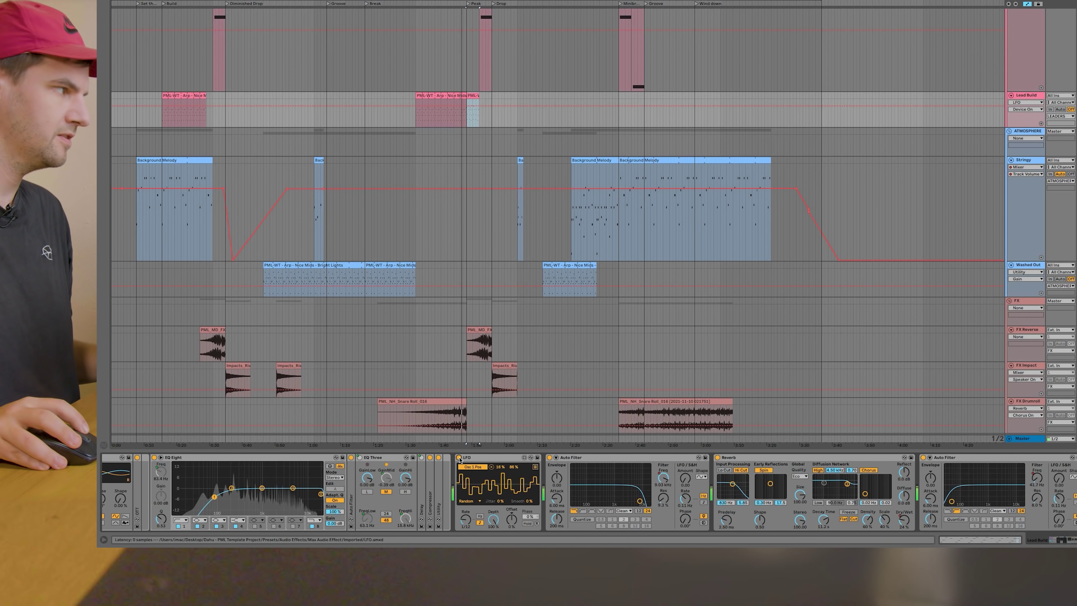
left_click(458, 457)
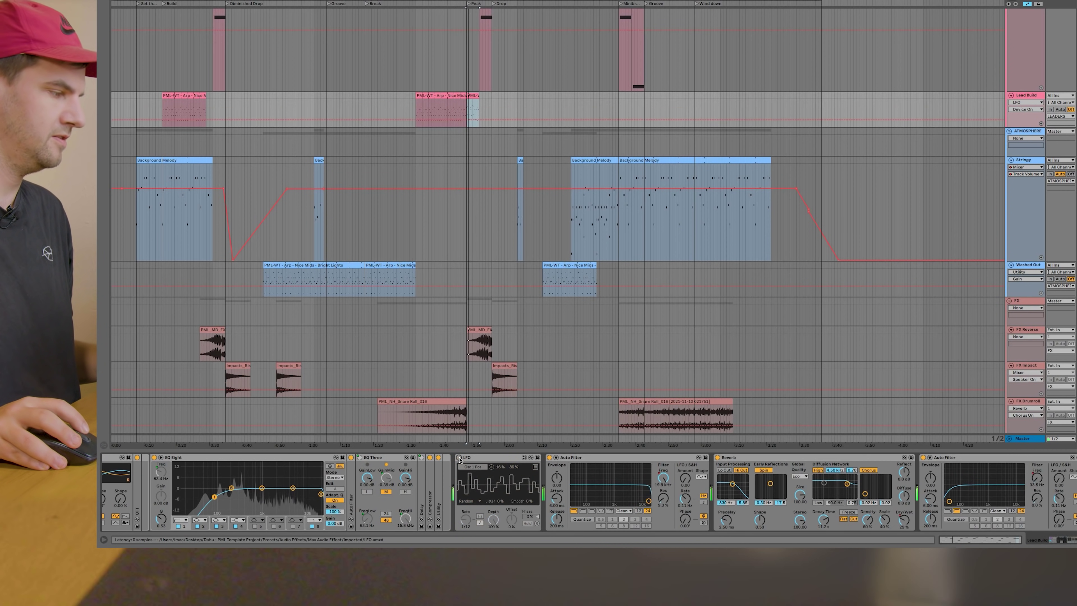
left_click(459, 457)
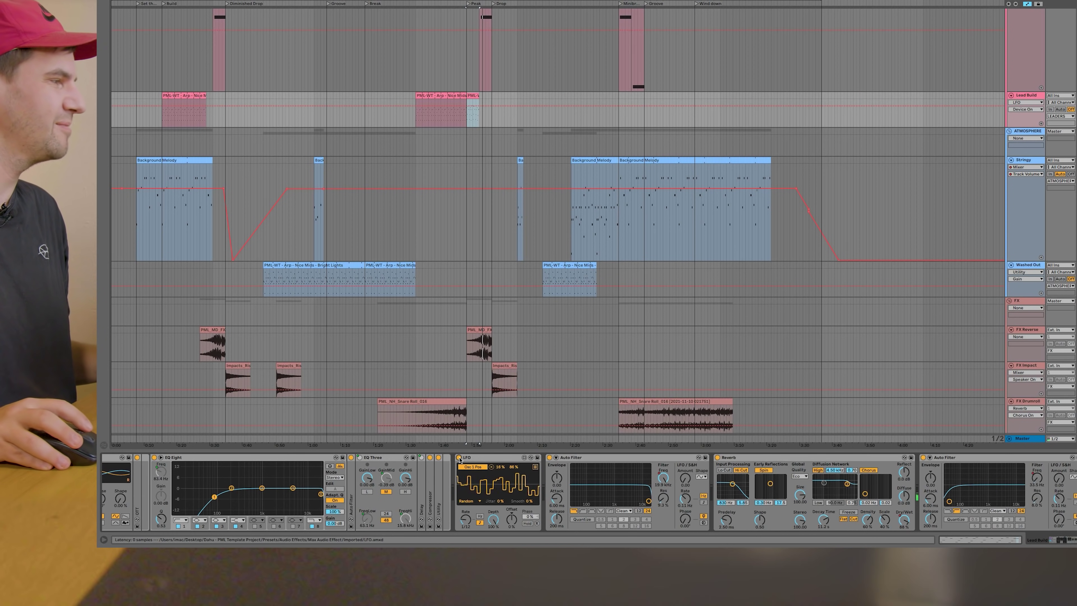
left_click(441, 242)
- Review Lead Build's chain again from Wavetable to the last Auto Filter, ending on its Erosion, Reverb and Auto Pan devices
scroll(169, 470, "left", 10)
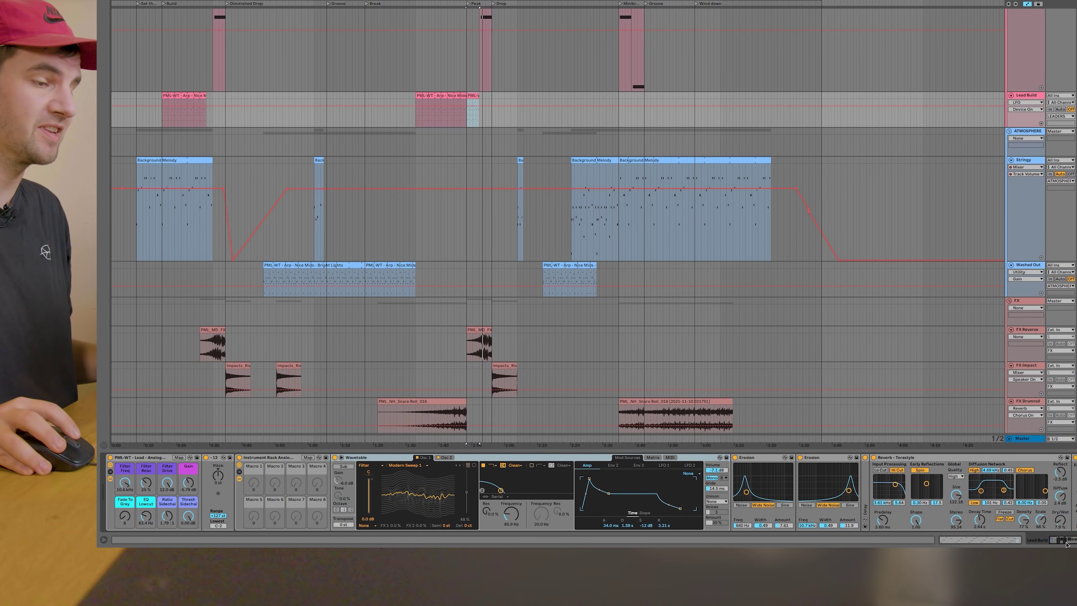
left_click_drag(1067, 545, 1070, 544)
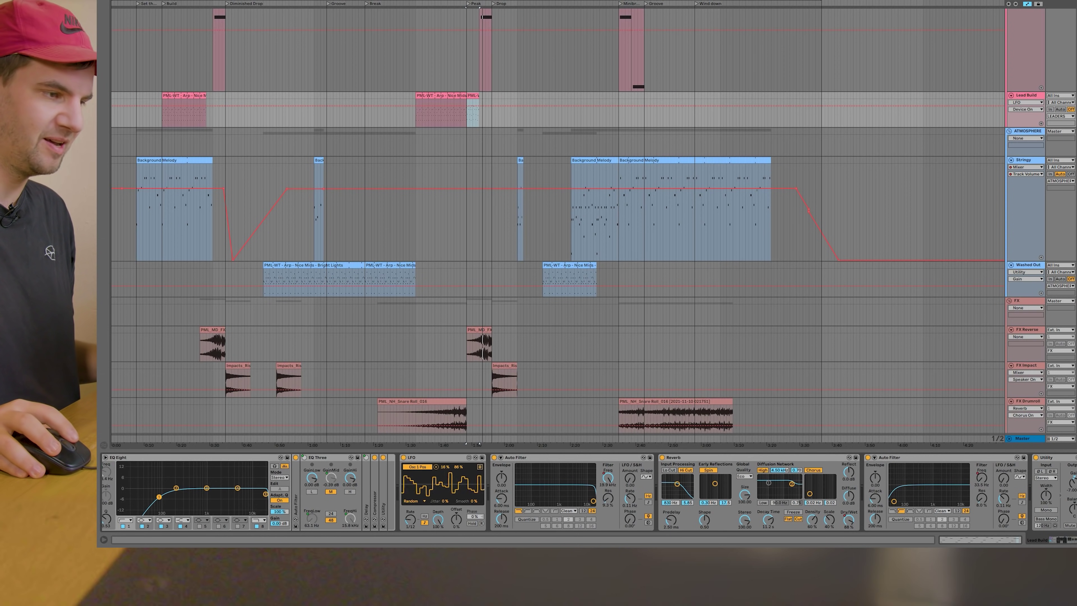
left_click_drag(1070, 544, 1063, 543)
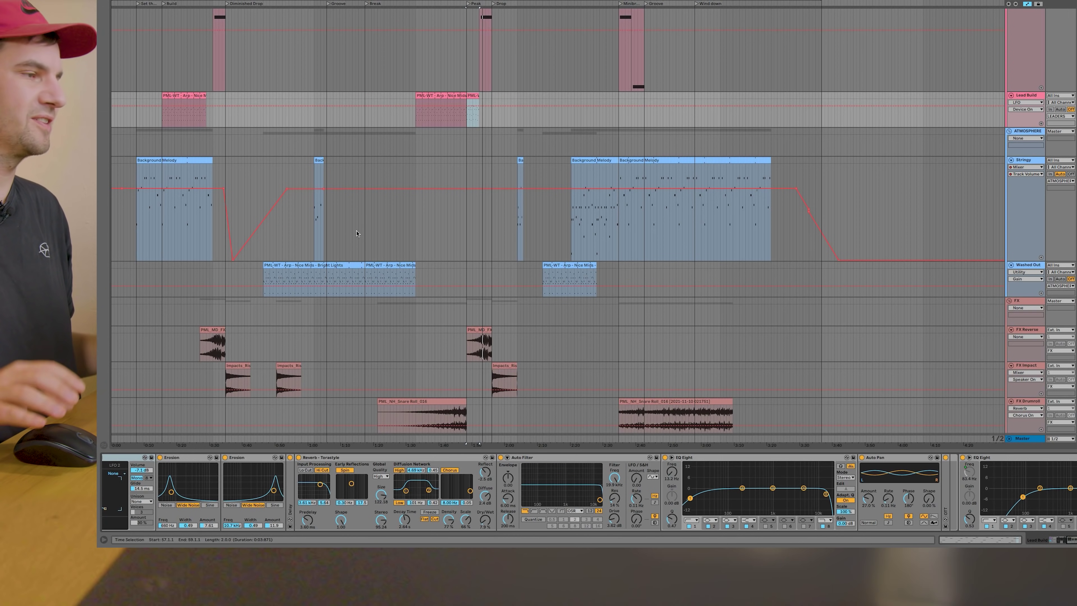
- Move on from the lead tracks and select the ATMOSPHERE group
scroll(829, 251, "up", 2)
scroll(709, 222, "up", 10)
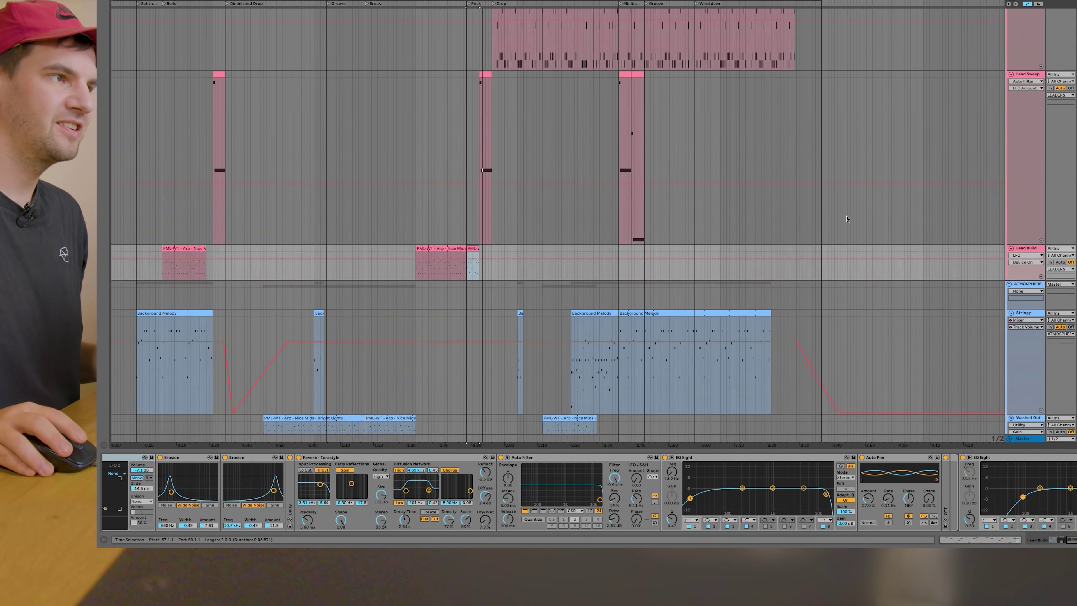
scroll(815, 406, "down", 8)
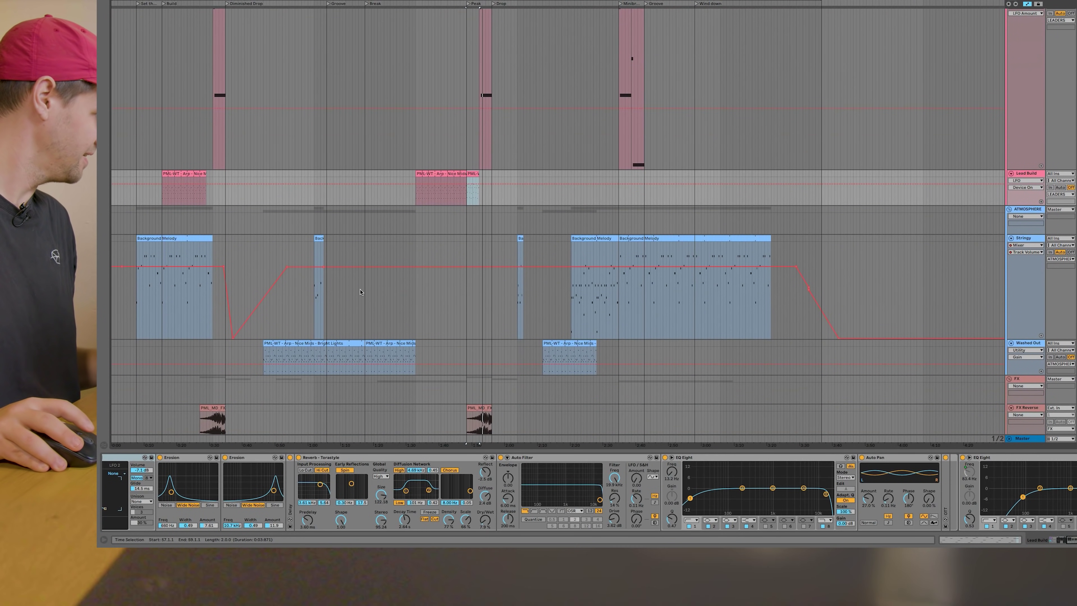
scroll(1023, 206, "down", 1)
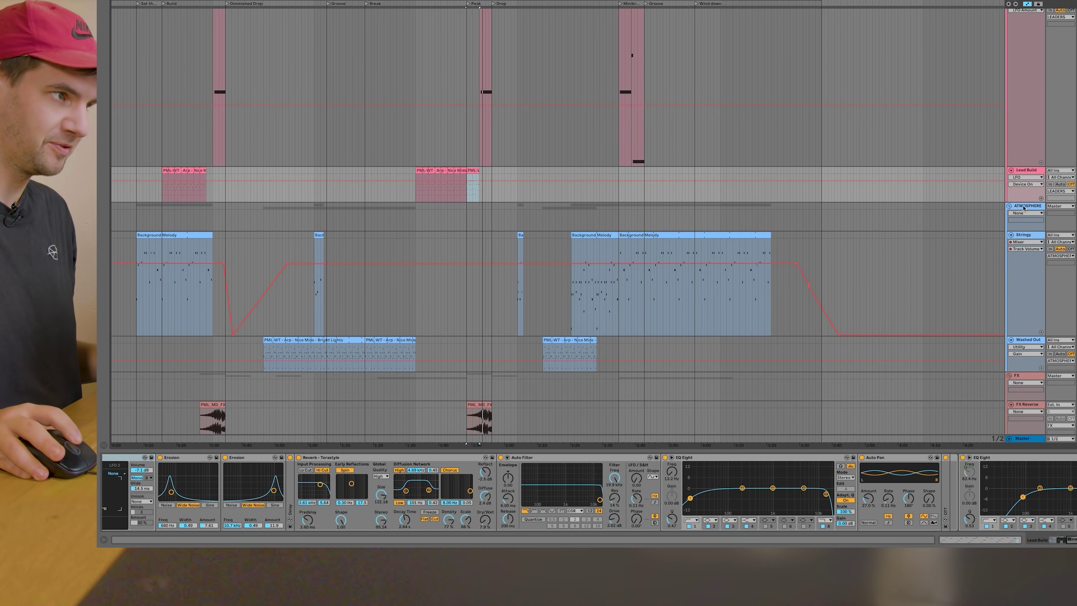
left_click(1023, 208)
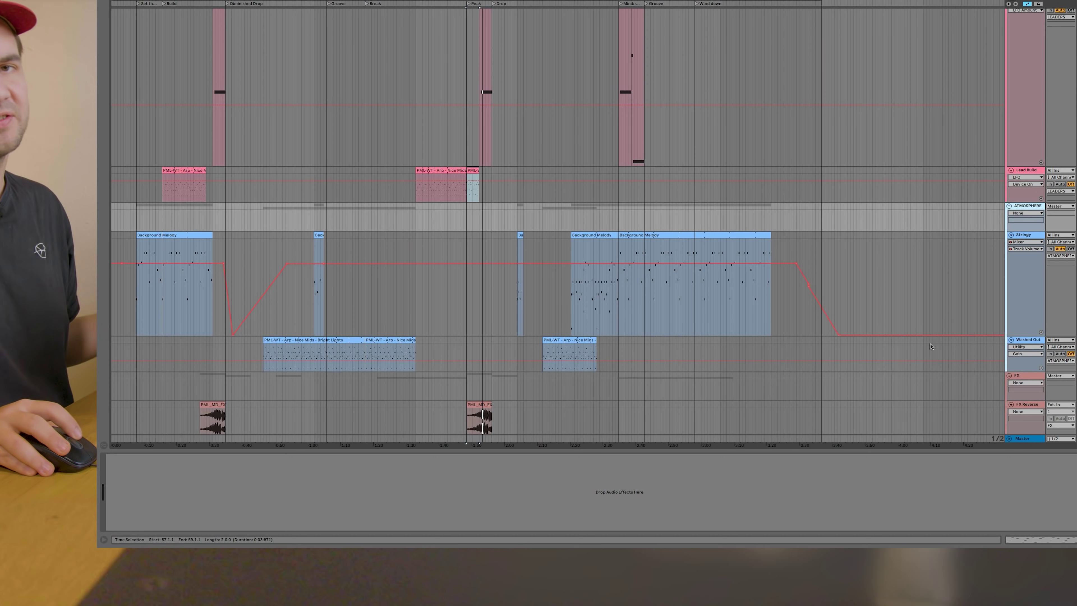
- Select the first Background Melody clip on the Stringy track and play it
left_click(1023, 236)
left_click(144, 232)
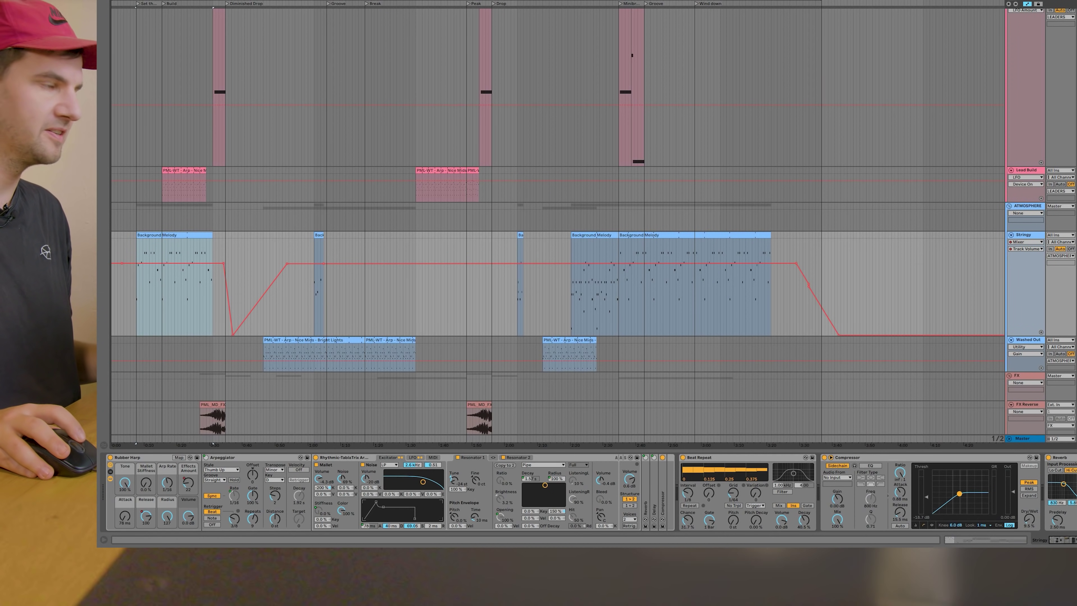
key("space")
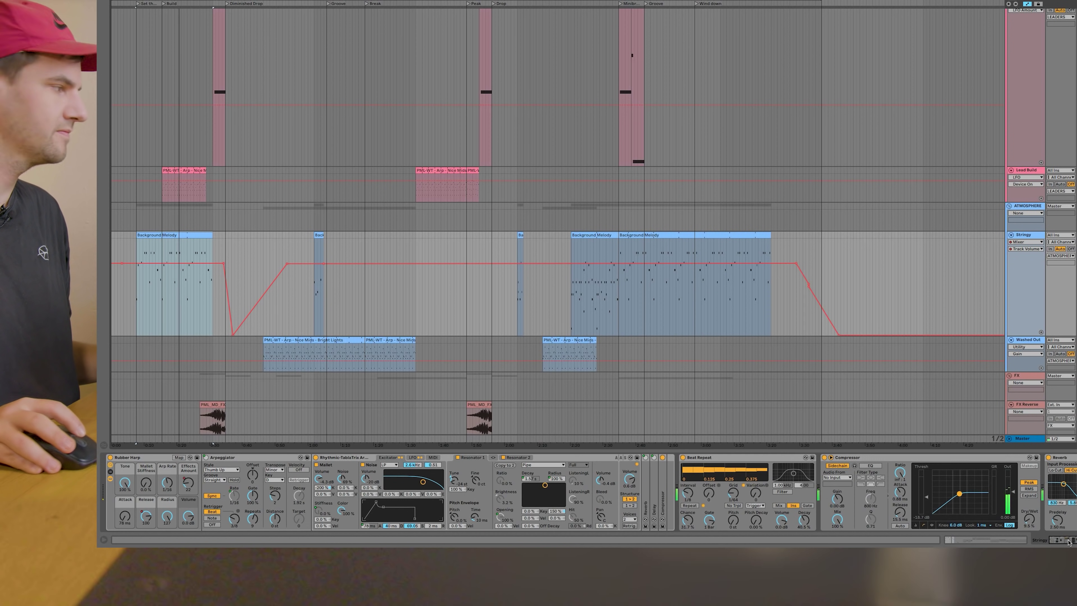
- Open the first Background Melody clip's notes on Stringy, play them through, and return to the arrangement
double_click(197, 231)
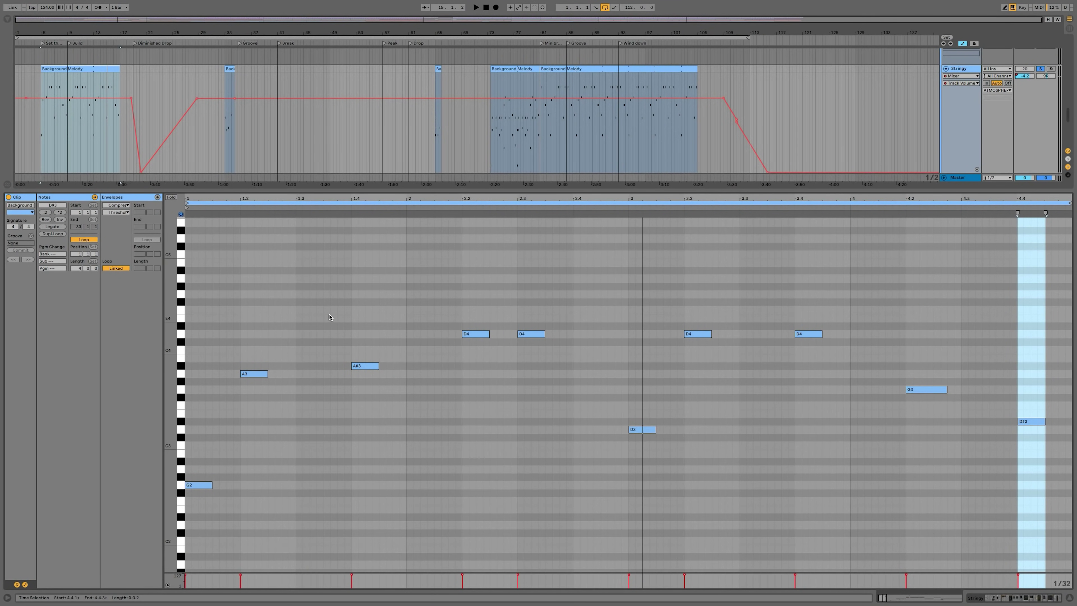
key("space")
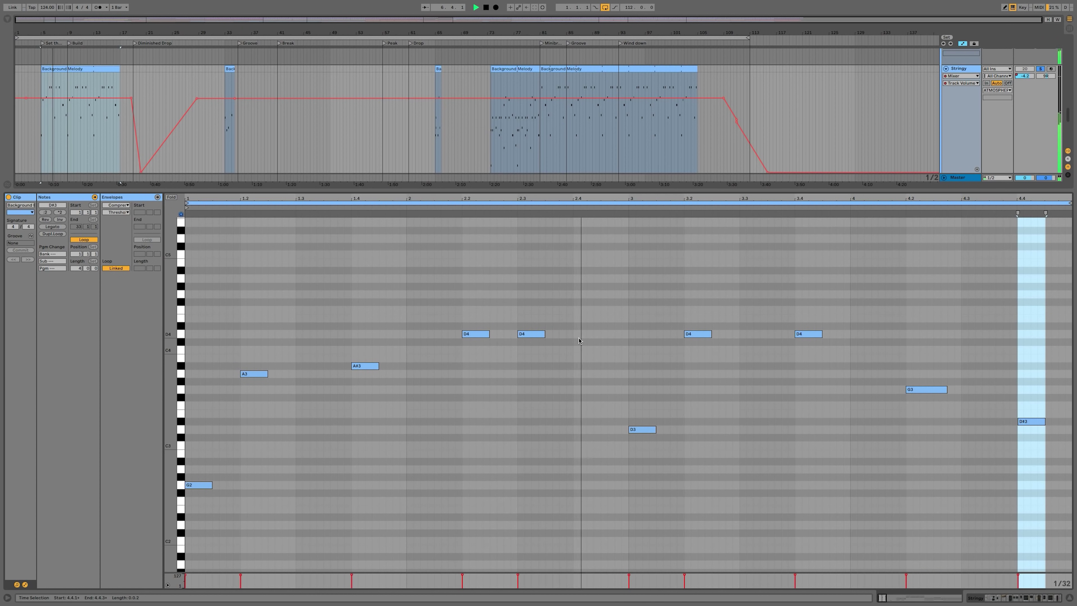
key("space")
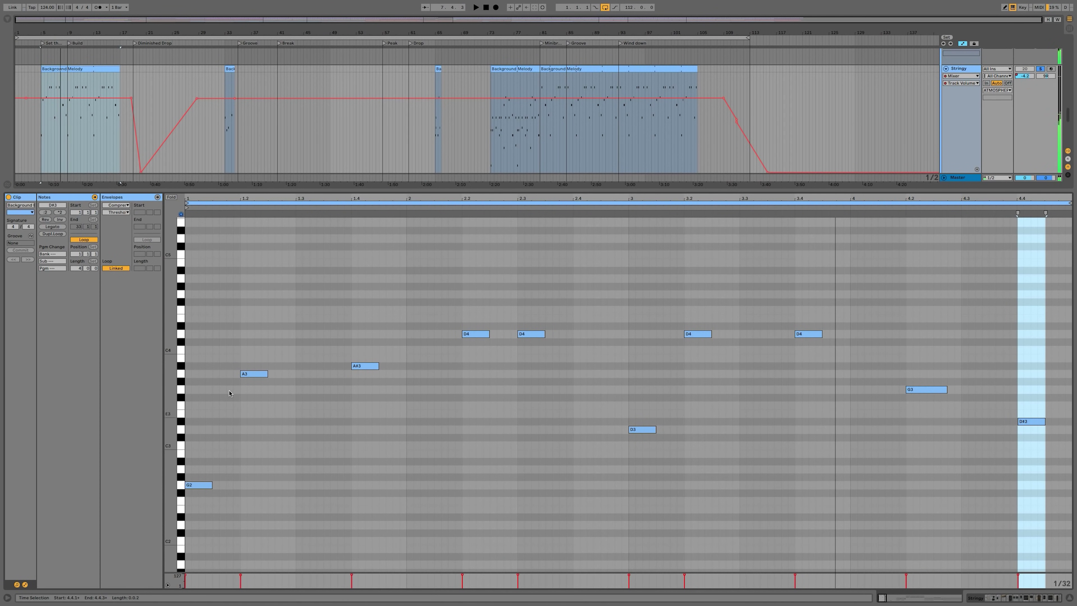
left_click(960, 69)
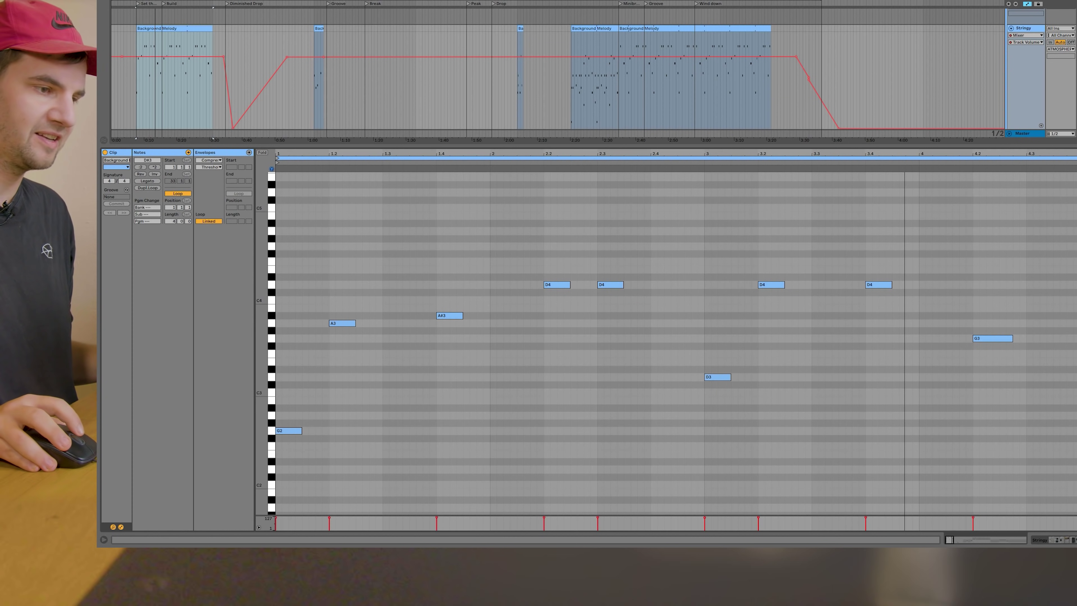
key("alt+super+l")
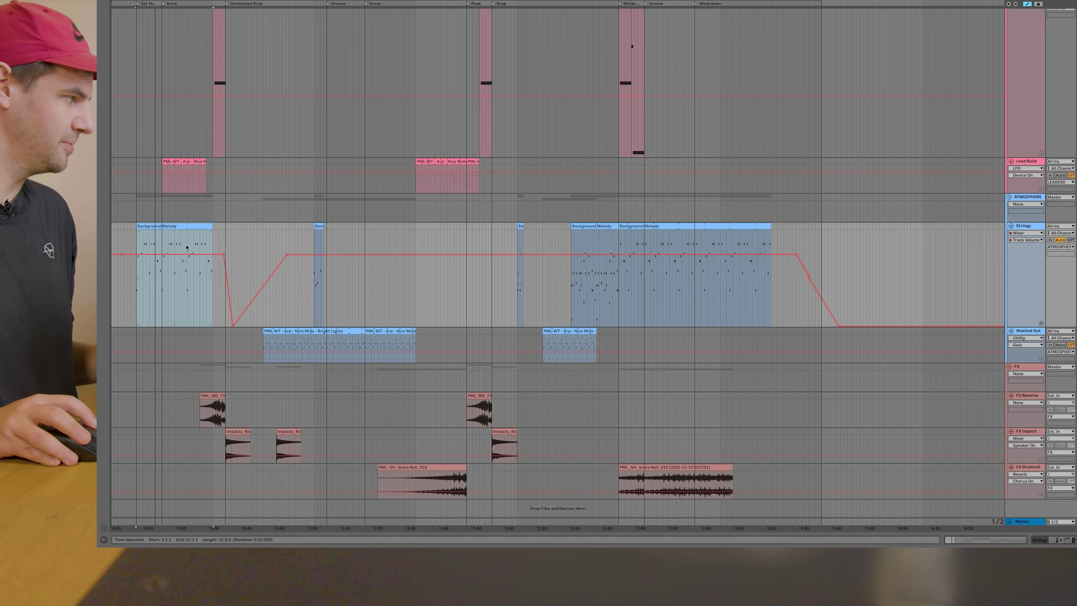
- Show the Stringy track's device chain and view the Collision instrument's info screen
key("alt+super+l")
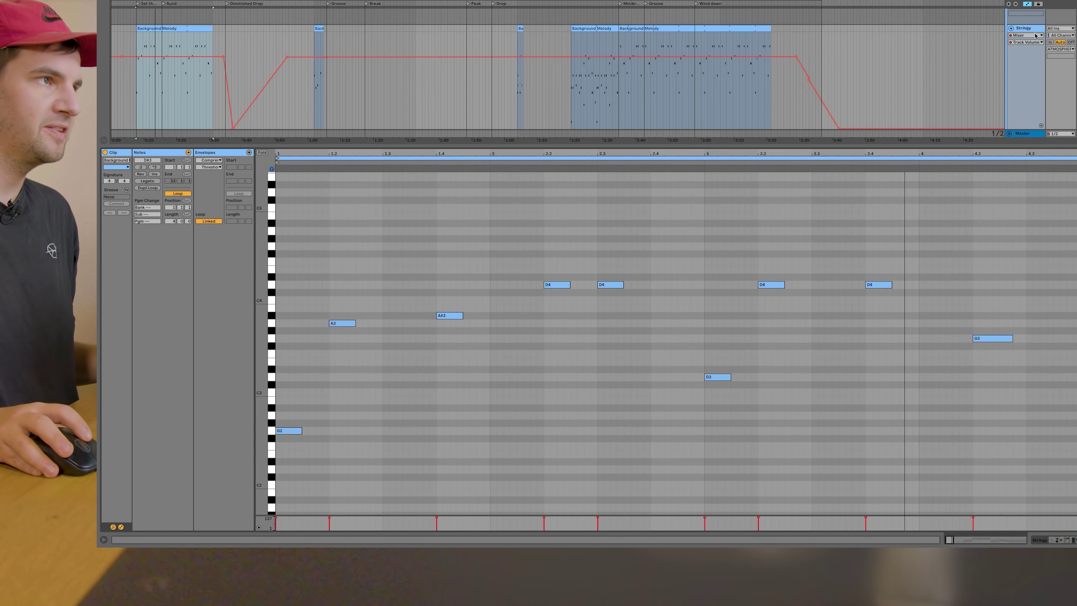
key("shift+Tab")
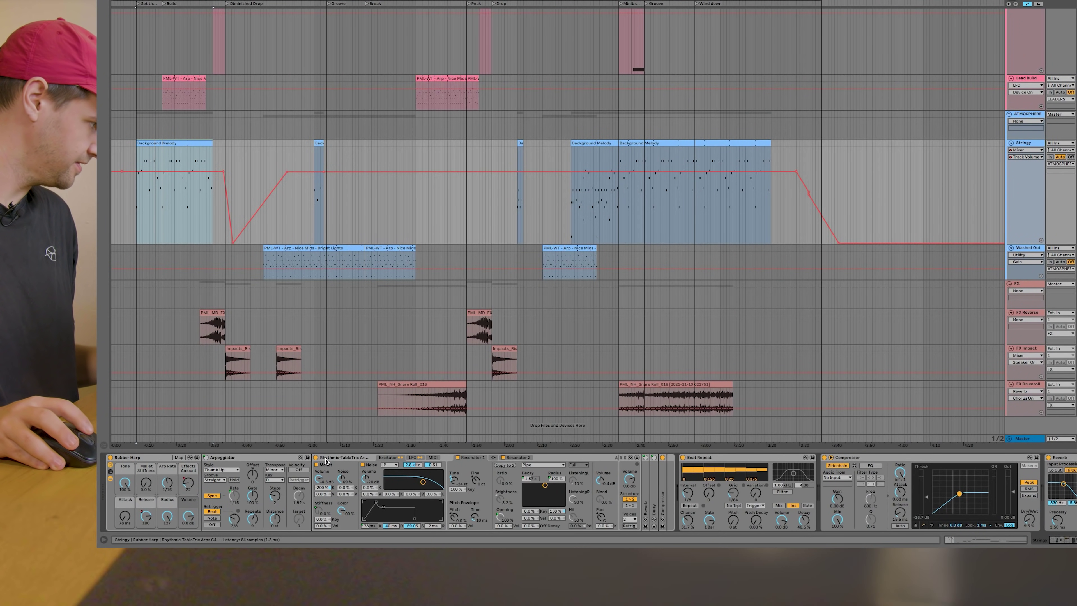
right_click(329, 458)
left_click(339, 524)
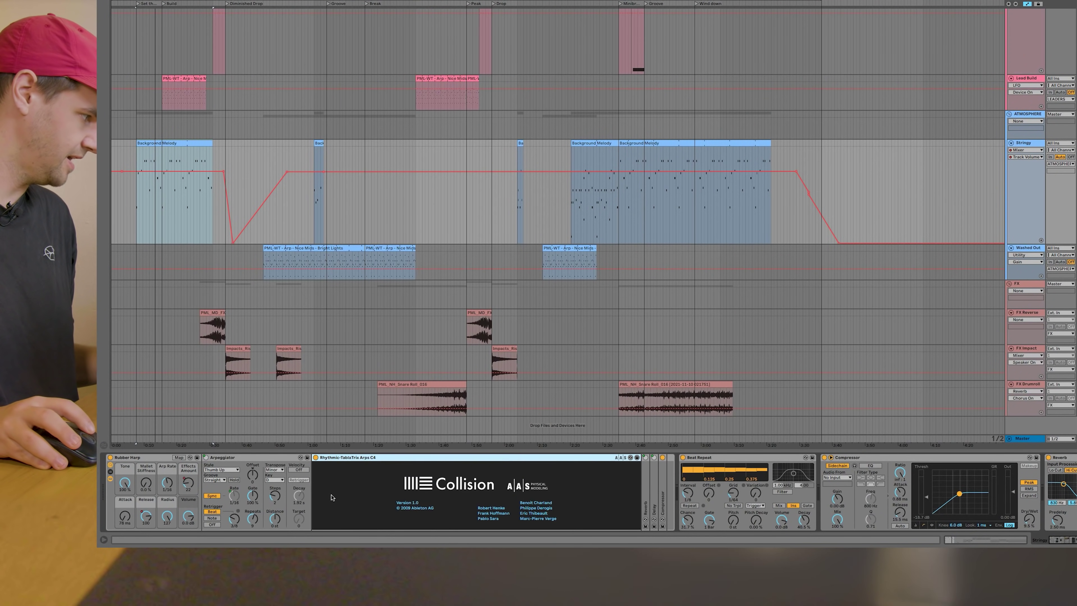
left_click(350, 500)
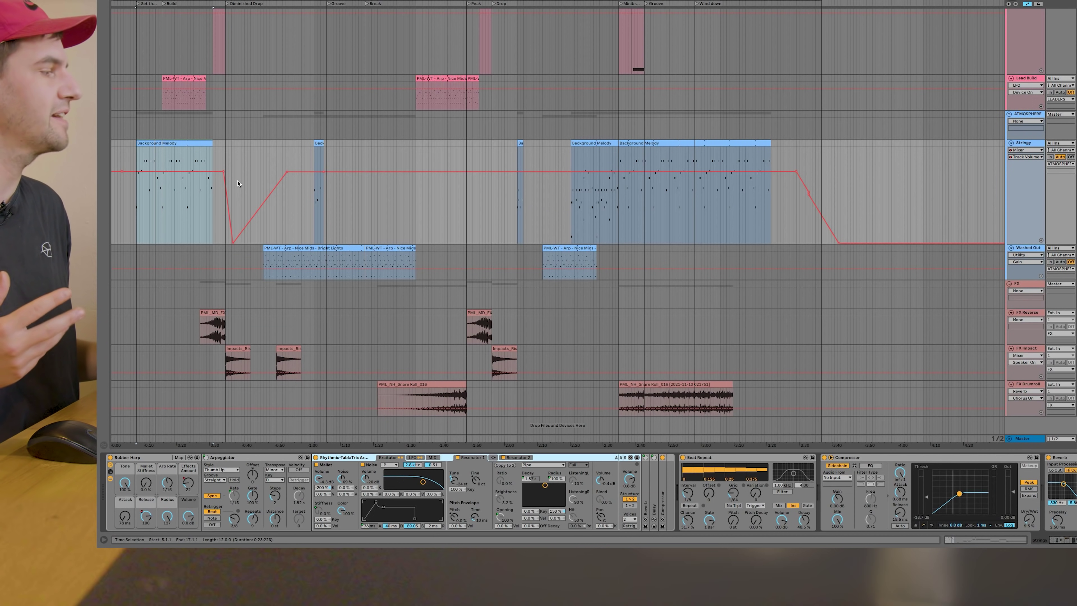
- Select the first clip on the Washed Out track, review the track's device chain, and play the clip
left_click(289, 263)
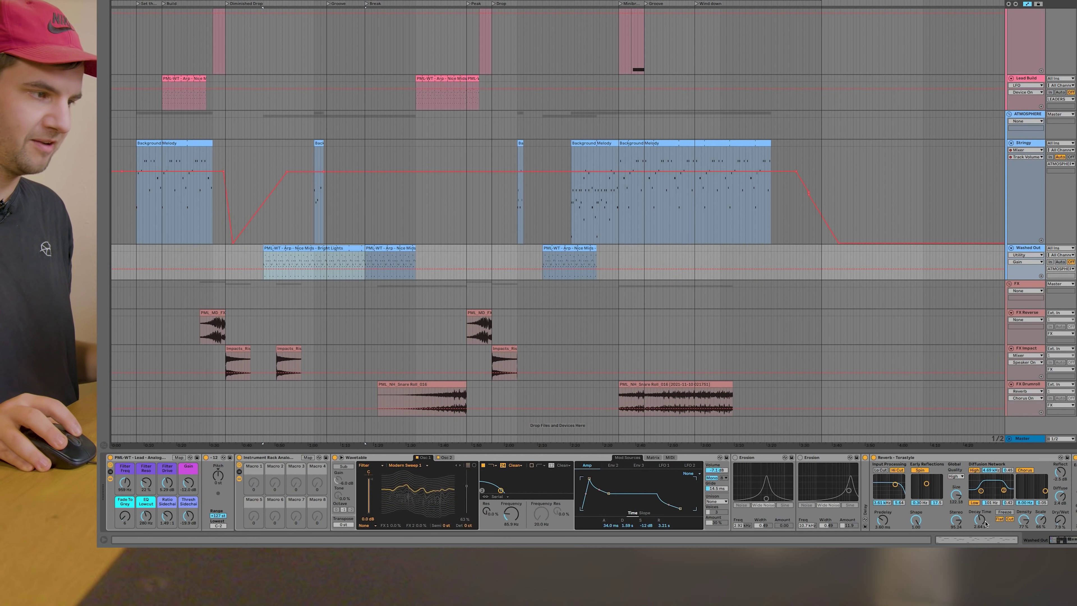
left_click_drag(1068, 541, 1076, 541)
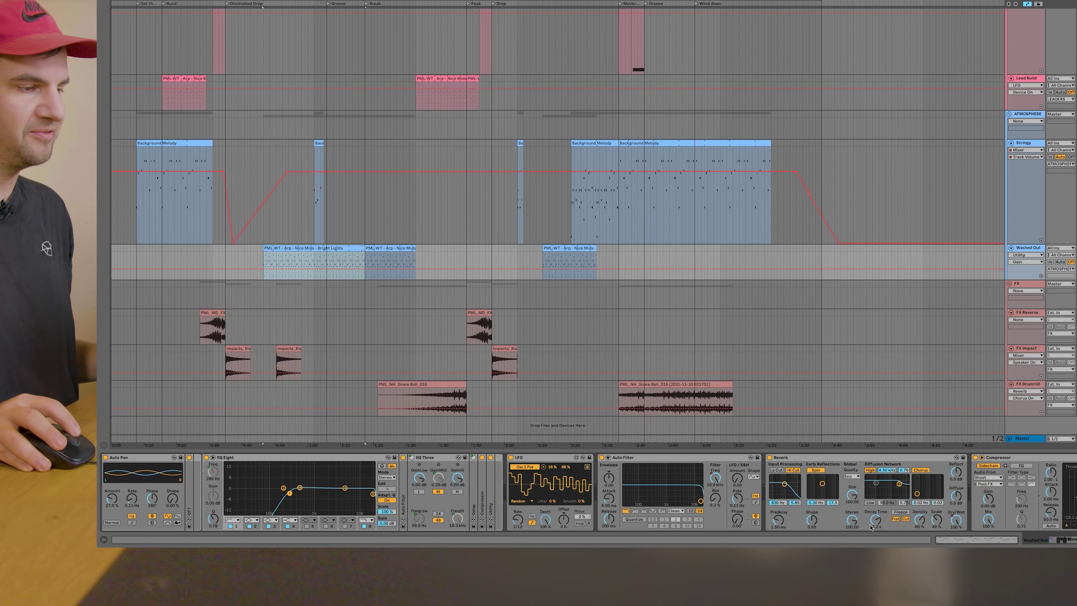
left_click(282, 249)
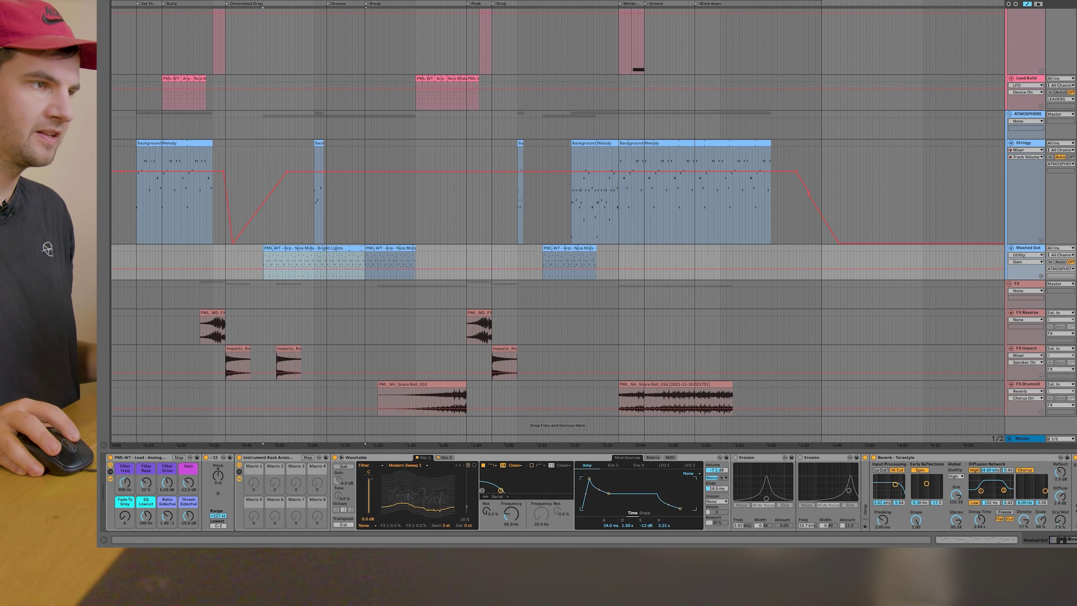
key("space")
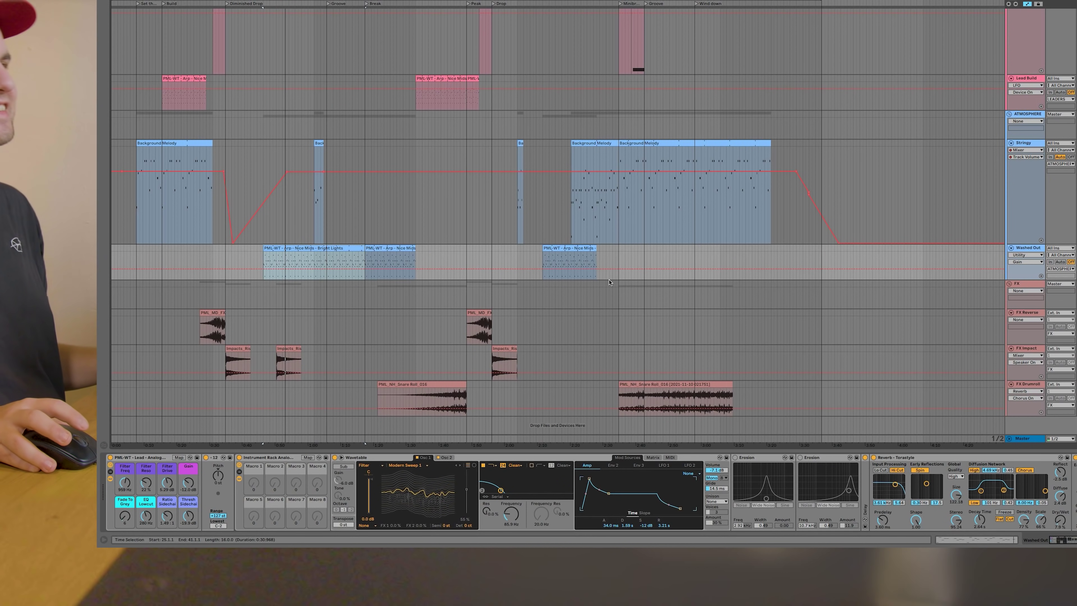
- Open the first Washed Out clip's notes to examine the arpeggio, and return to the full arrangement
left_click(294, 248)
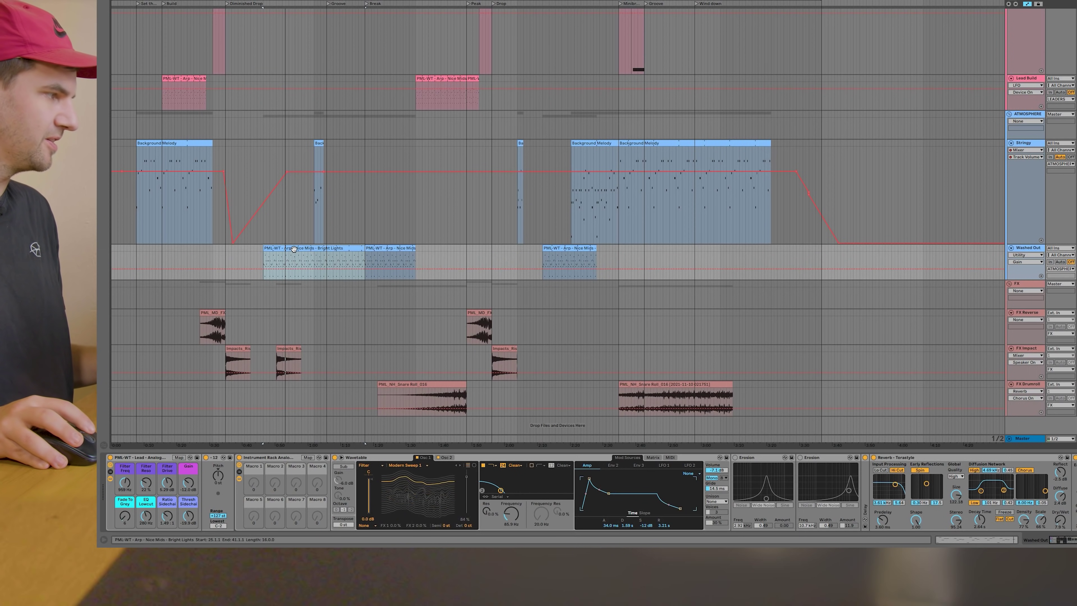
double_click(294, 249)
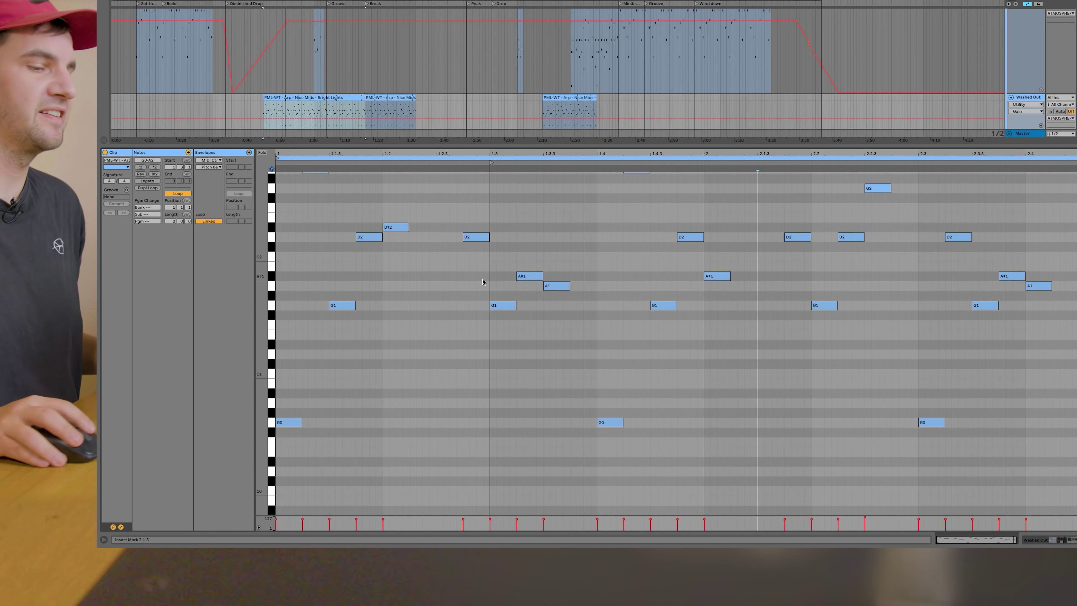
key("super+alt+l")
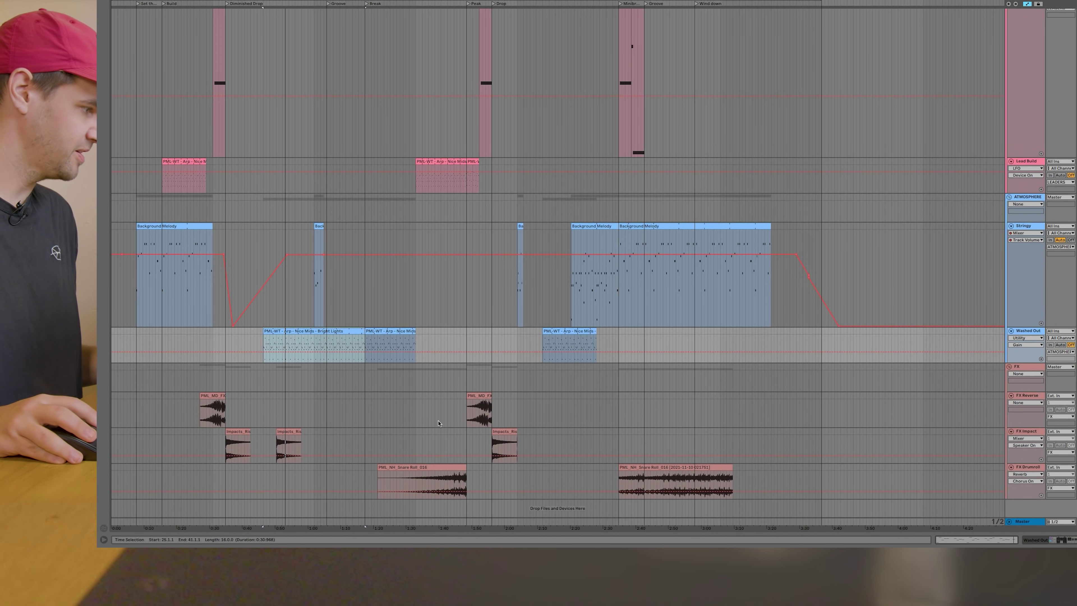
- Move on to the FX group and show the device chain behind the FX Reverse clip at the Peak
double_click(1030, 368)
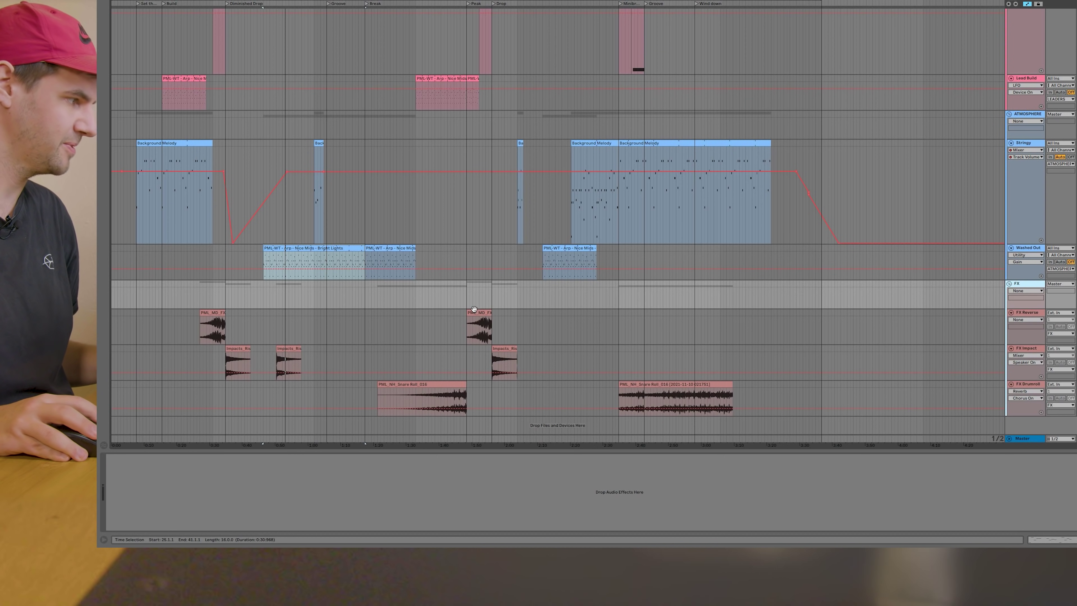
left_click(481, 317)
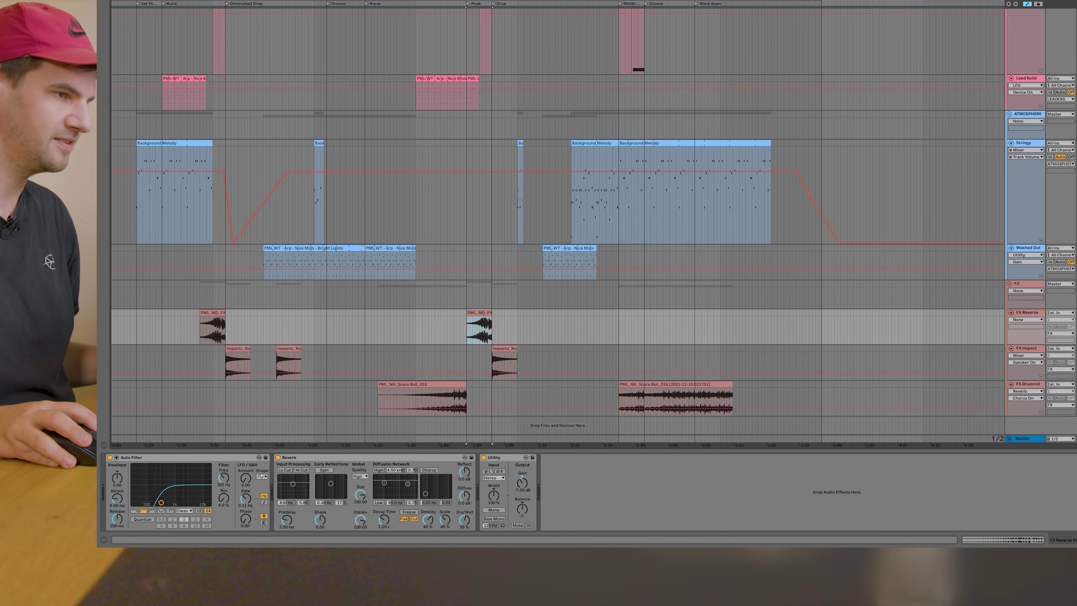
scroll(594, 255, "up", 2)
scroll(594, 255, "down", 2)
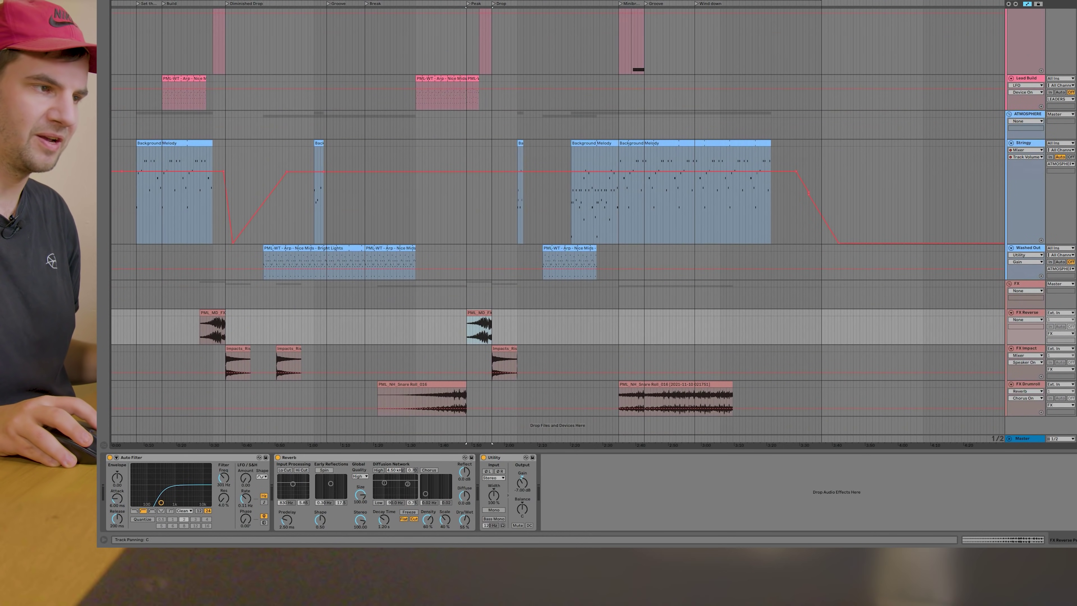
- Play from just before the Peak marker through the FX Reverse clip, and return to the full arrangement
left_click(1076, 348)
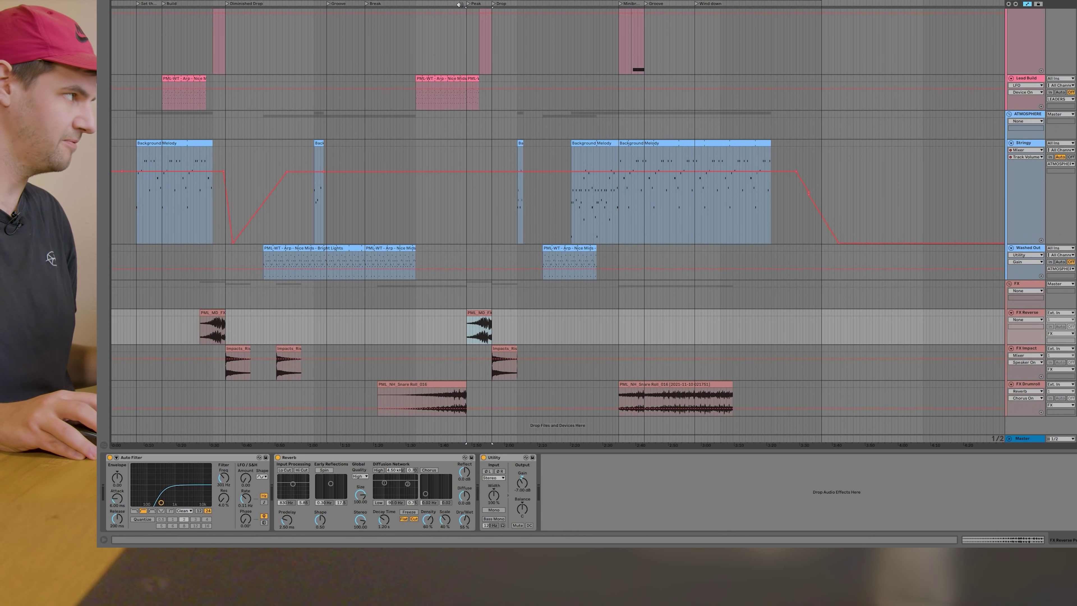
left_click(458, 4)
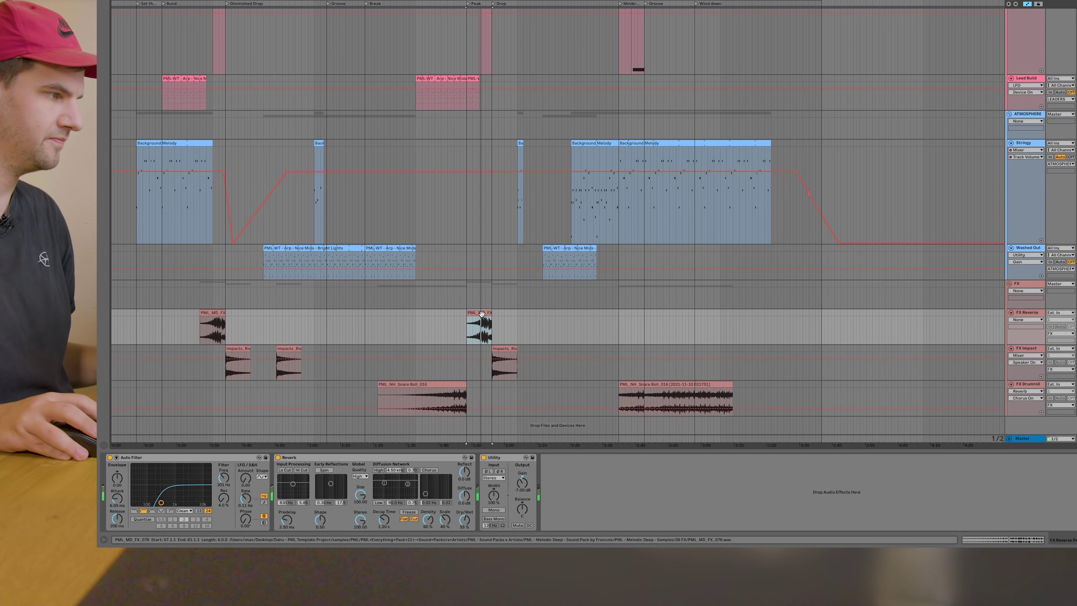
double_click(487, 336)
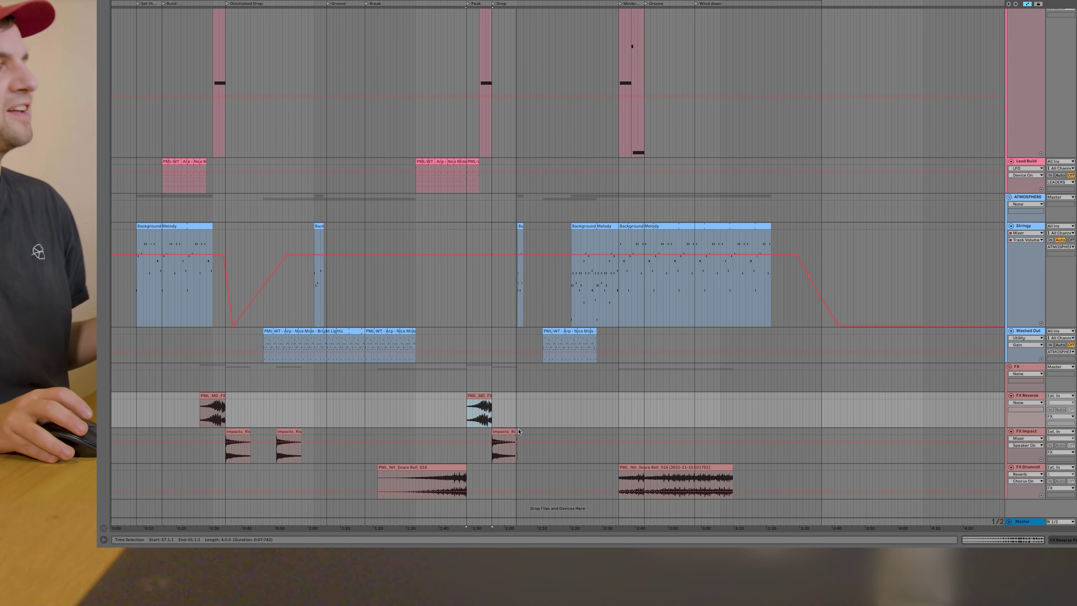
- Look over the LOWS, LEADERS, ATMOSPHERE and FX tracks to see what comes in around the Drop
scroll(498, 424, "up", 1)
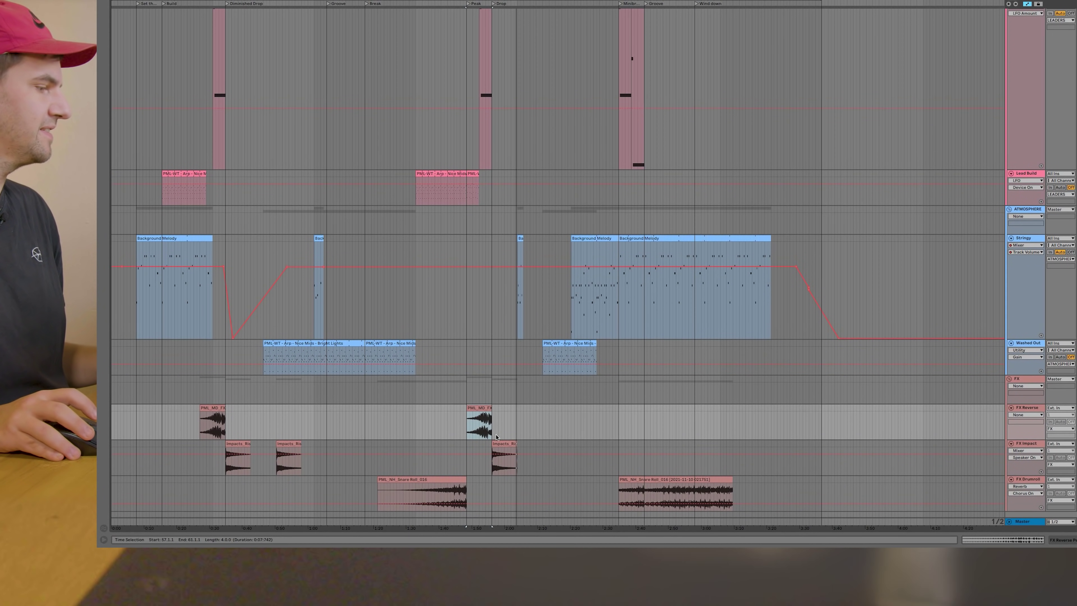
scroll(530, 431, "down", 1)
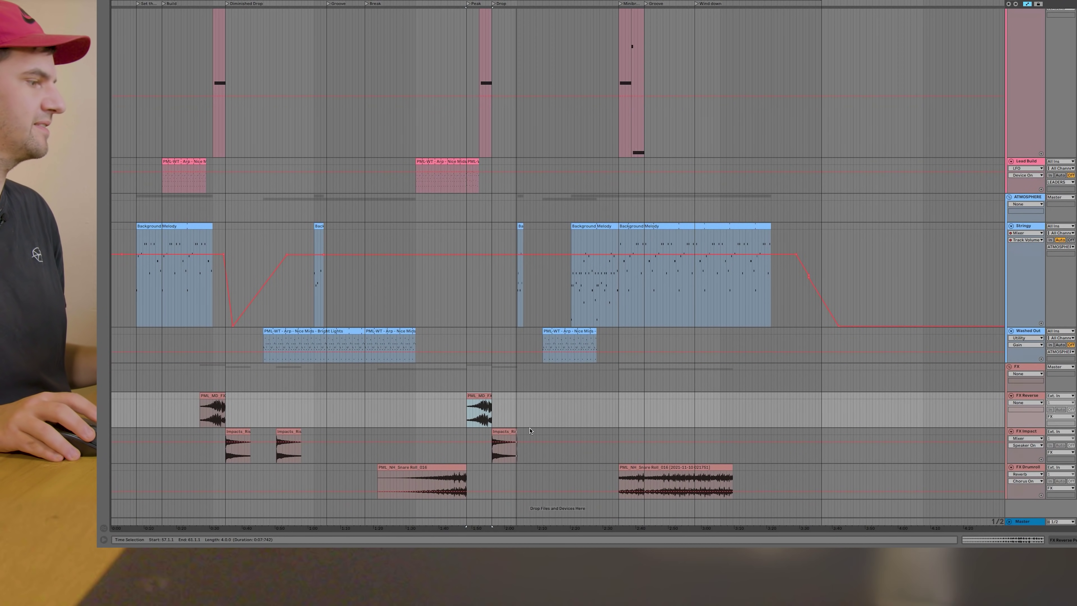
scroll(493, 439, "up", 20)
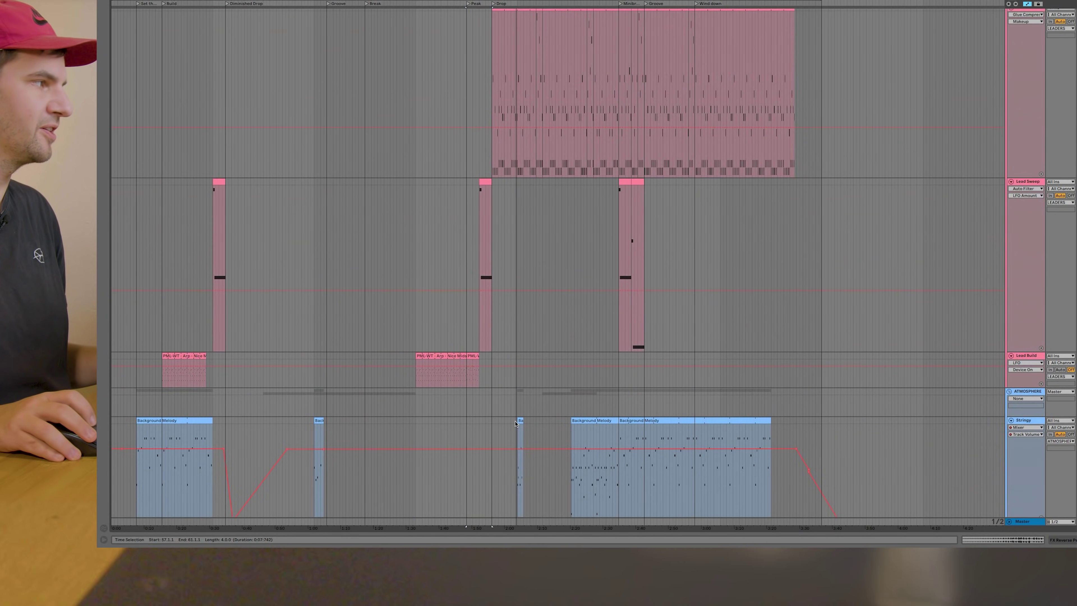
scroll(514, 421, "up", 5)
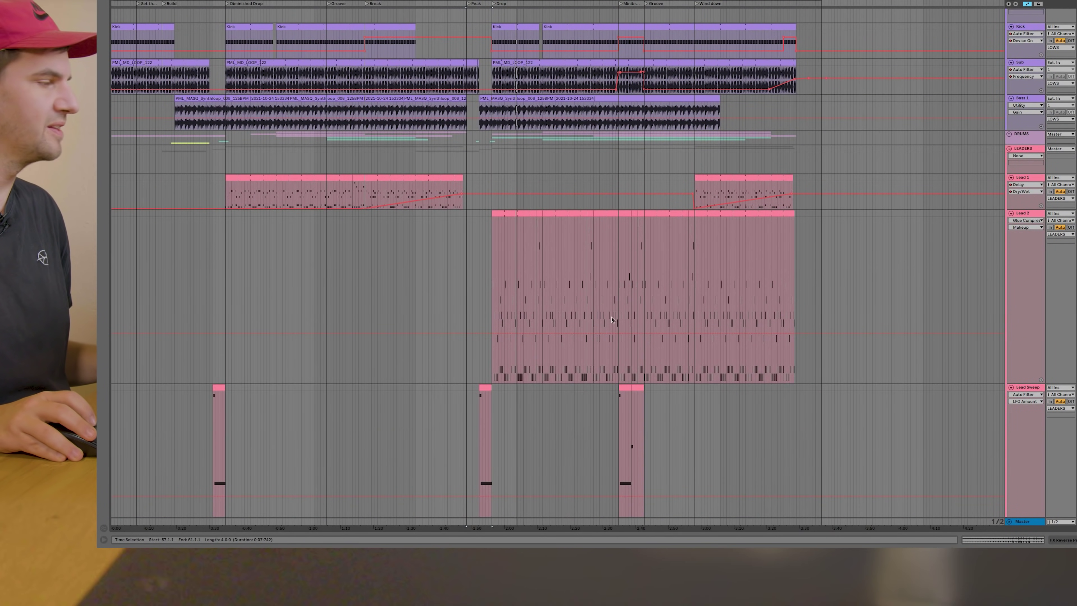
scroll(536, 406, "down", 20)
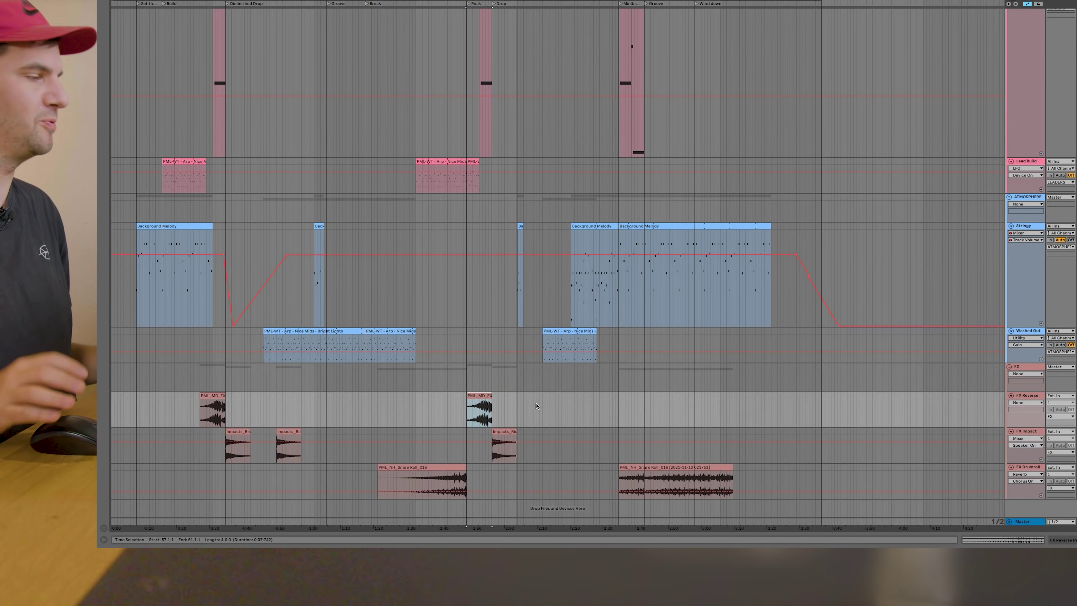
scroll(536, 406, "up", 20)
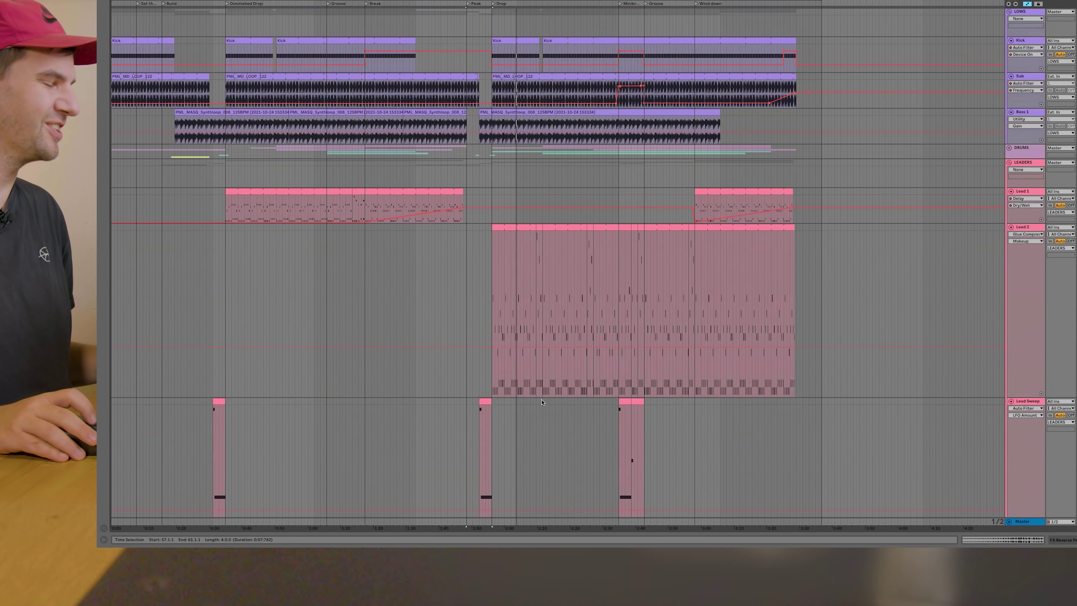
scroll(542, 403, "down", 20)
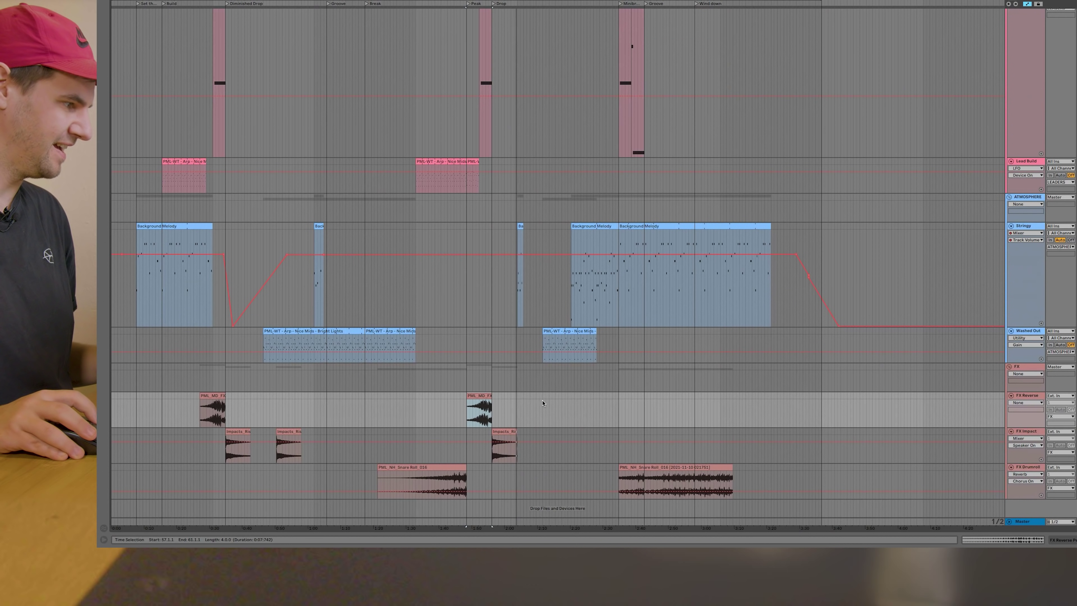
- Select the FX Impact clip at the Drop, and both snare roll clips on FX Drumroll
left_click(500, 432)
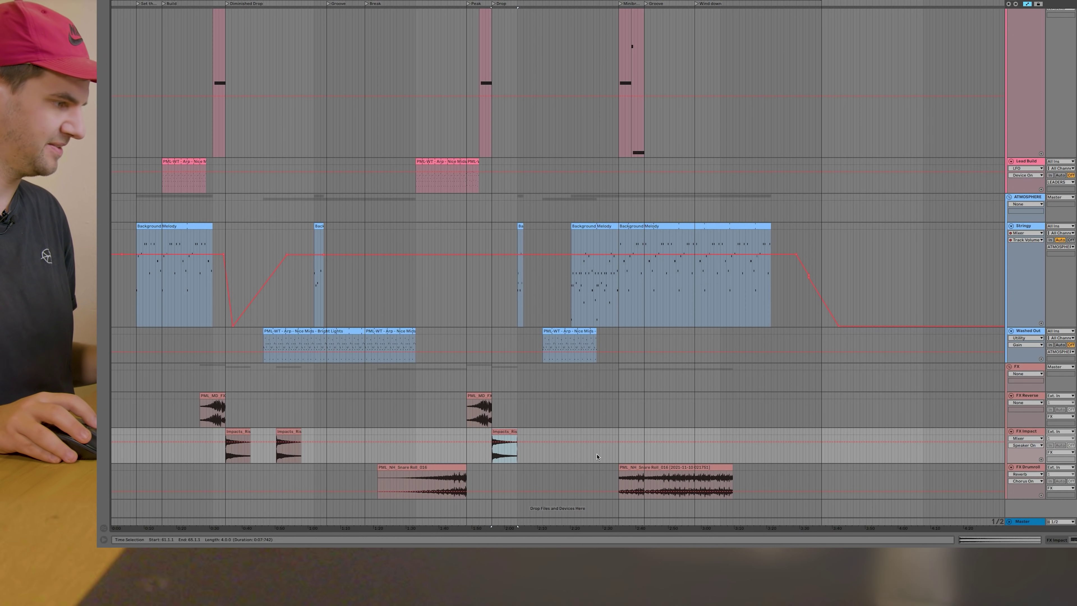
left_click(665, 483)
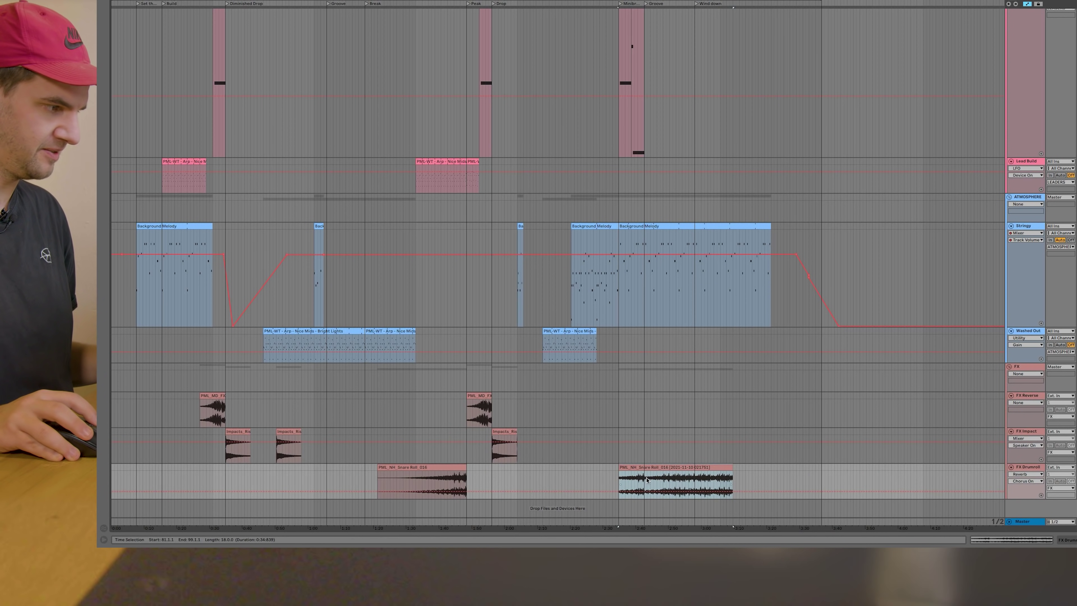
left_click(426, 487)
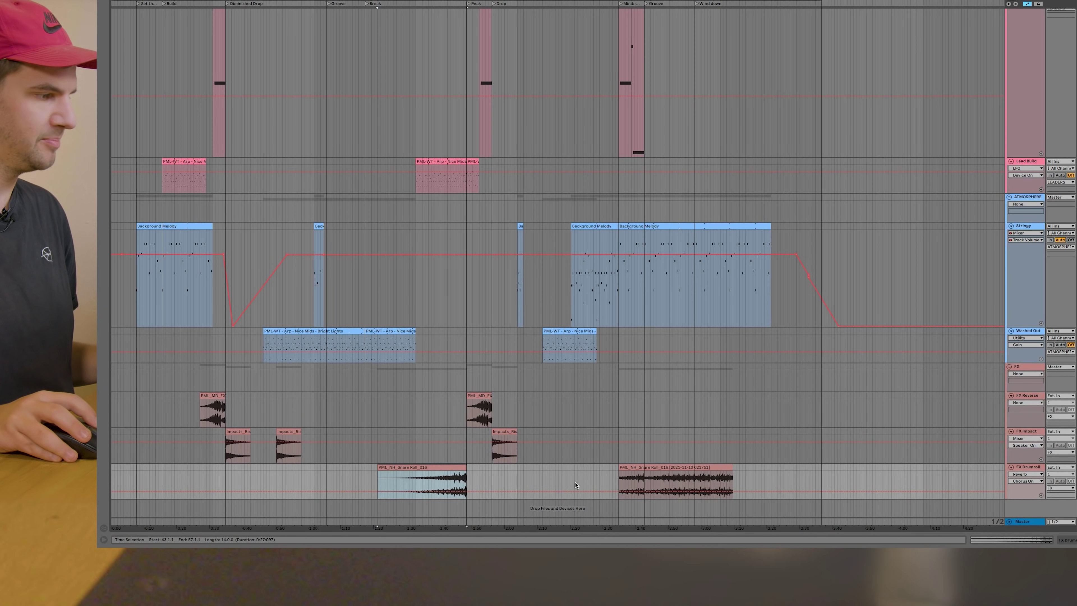
- Play the second FX Drumroll clip from just after the second Groove marker, and select the first snare roll clip
left_click(660, 445)
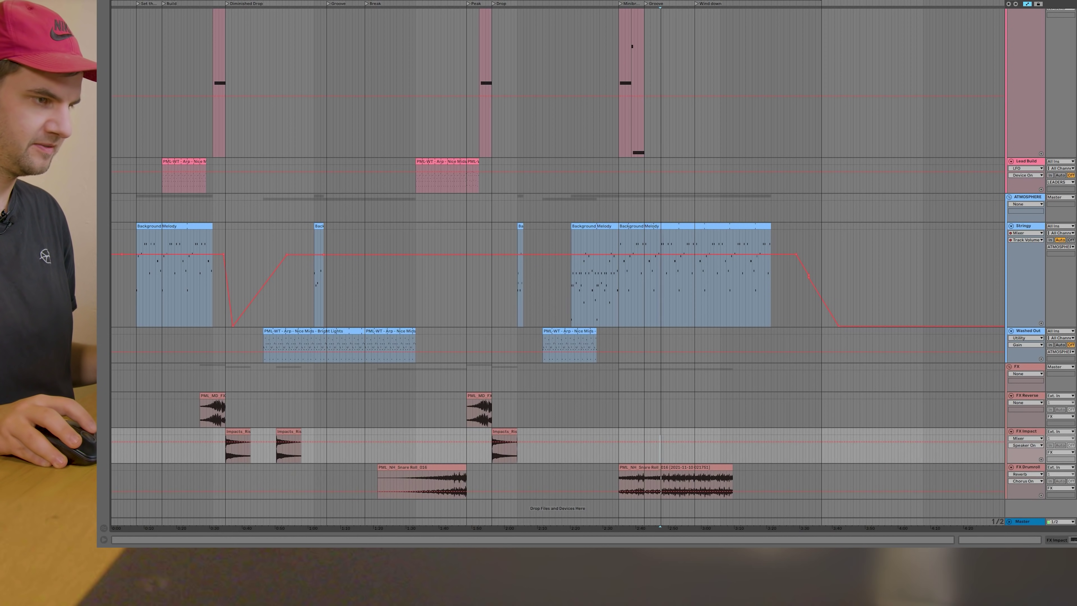
key("space")
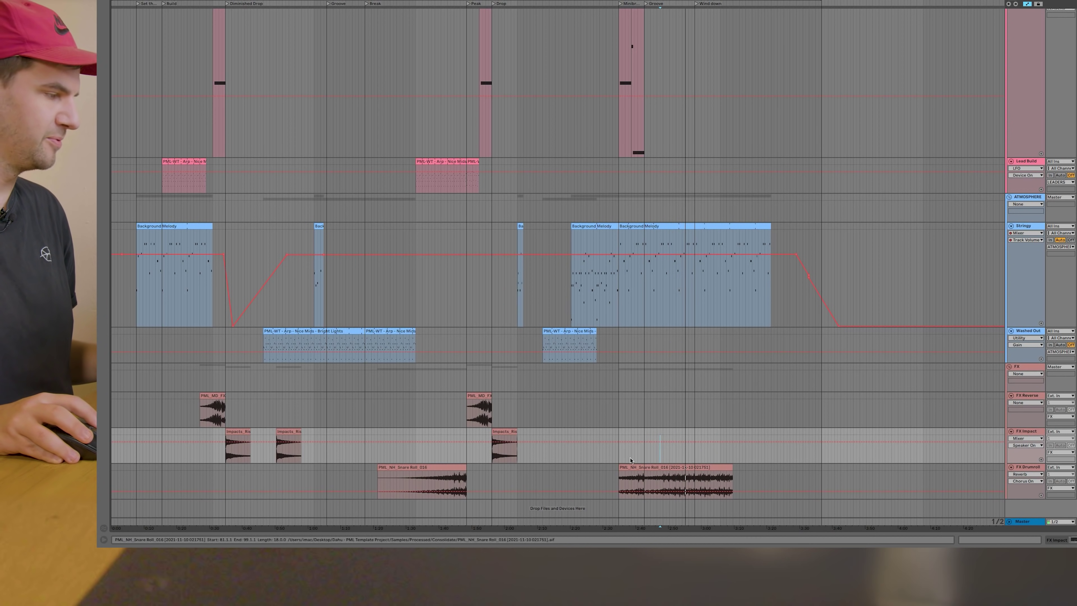
left_click(437, 469)
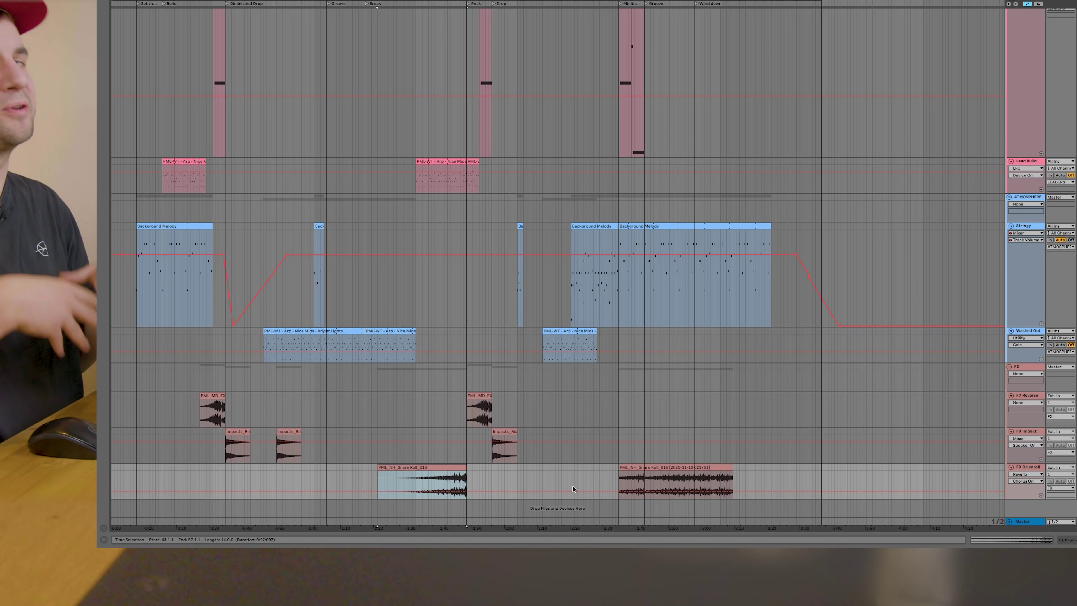
- Collapse the LOWS, LEADERS, FX and ATMOSPHERE groups in the arrangement
scroll(735, 385, "up", 2)
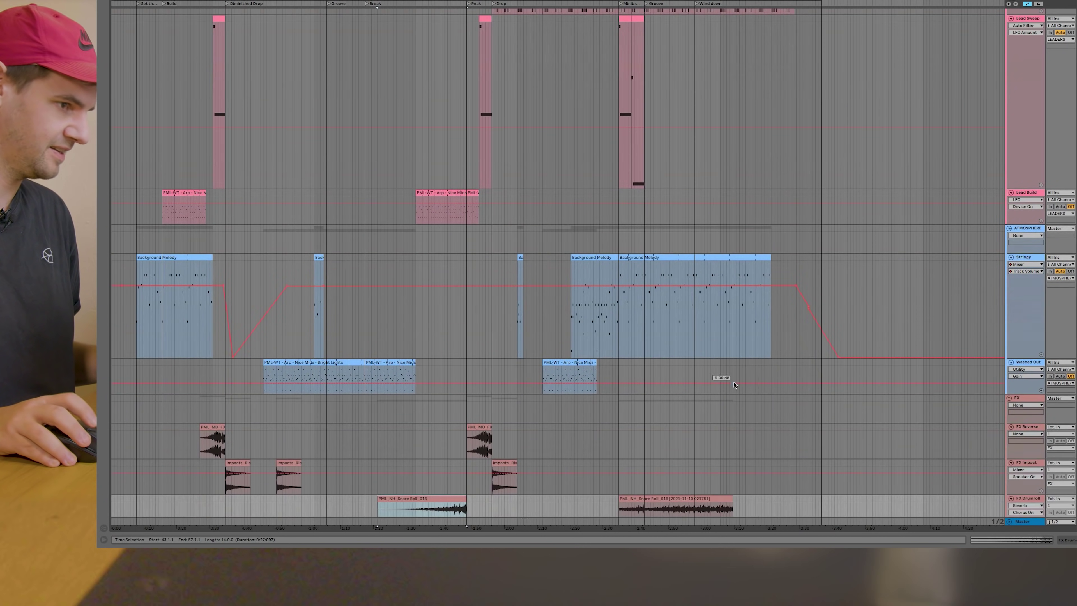
scroll(735, 381, "up", 10)
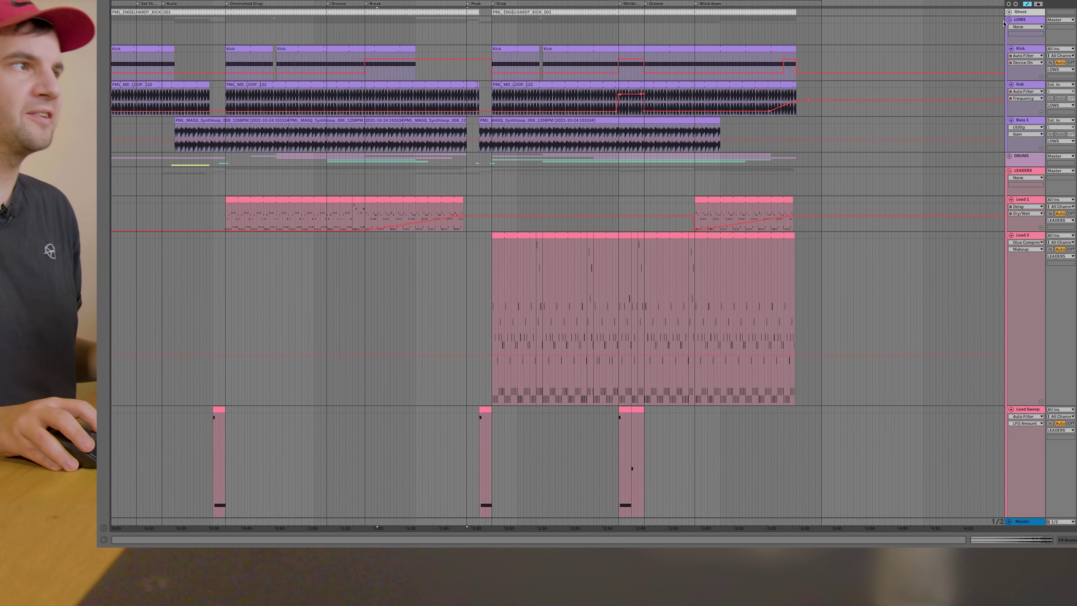
left_click(1009, 20)
left_click(1010, 41)
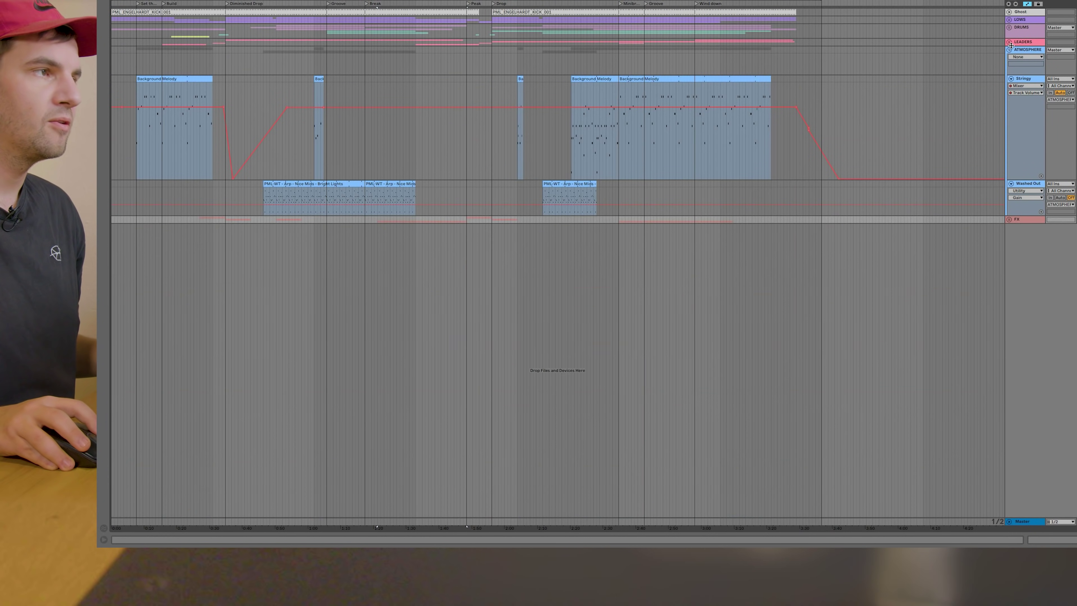
left_click(1009, 49)
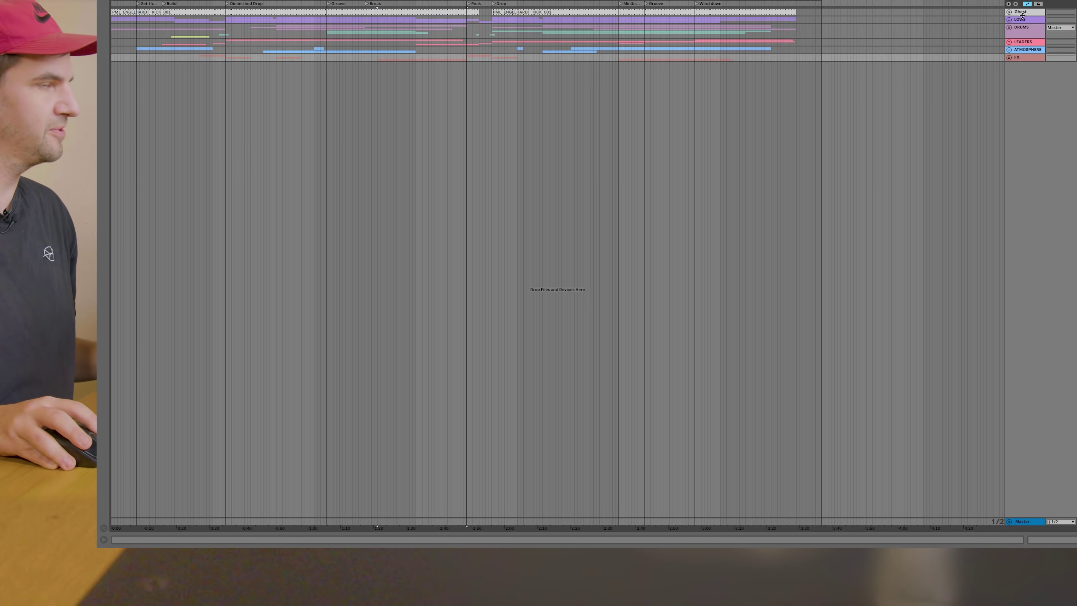
- In the Session mixer, unfold the LOWS, DRUMS and LEADERS groups and show track 7's device chain
key("Tab")
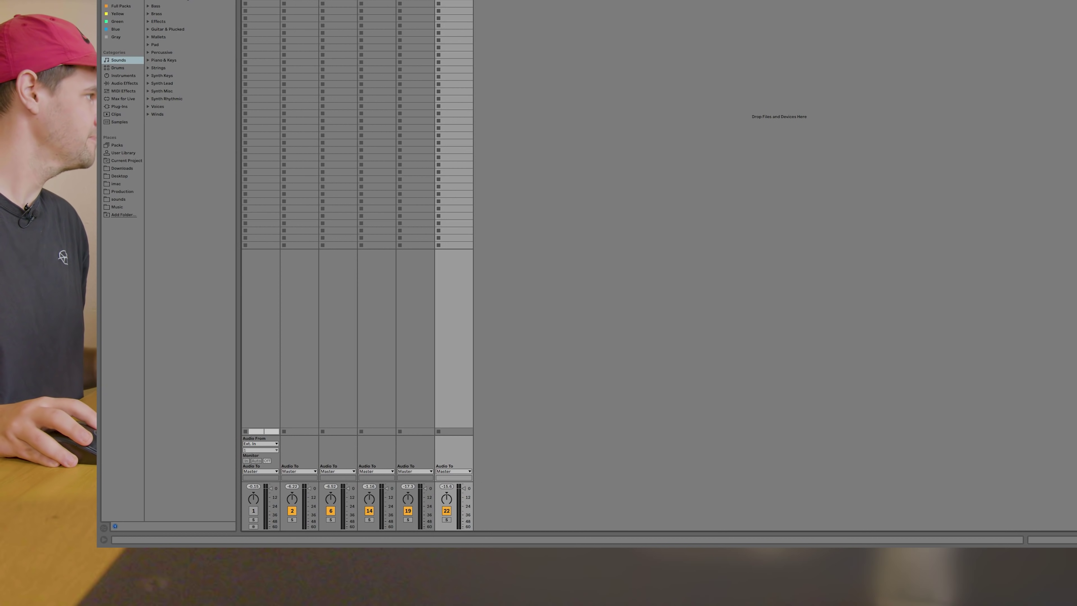
left_click(284, 1)
left_click(440, 1)
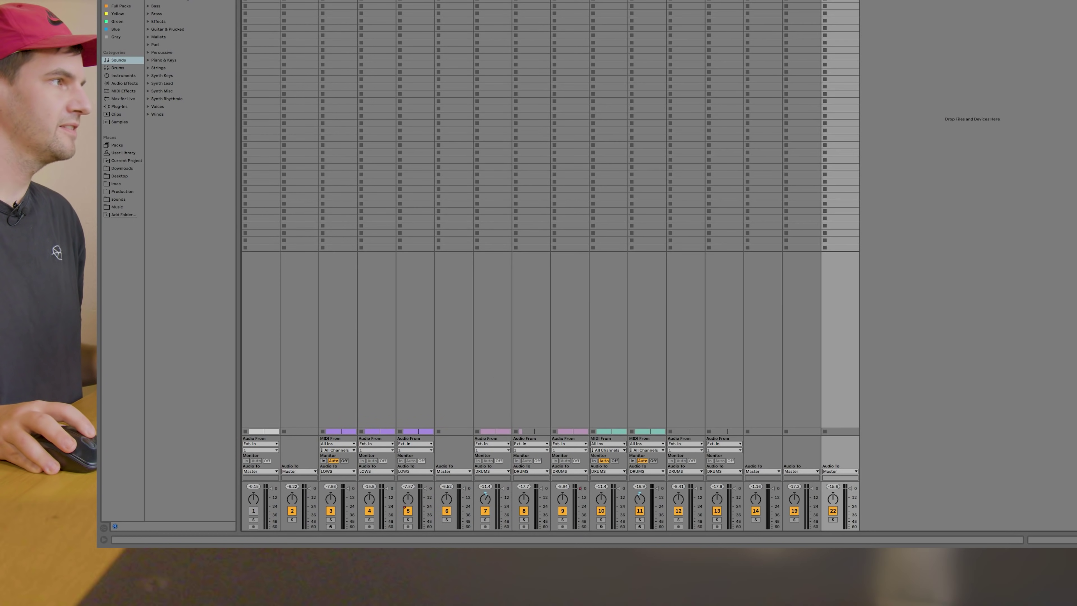
left_click(748, 0)
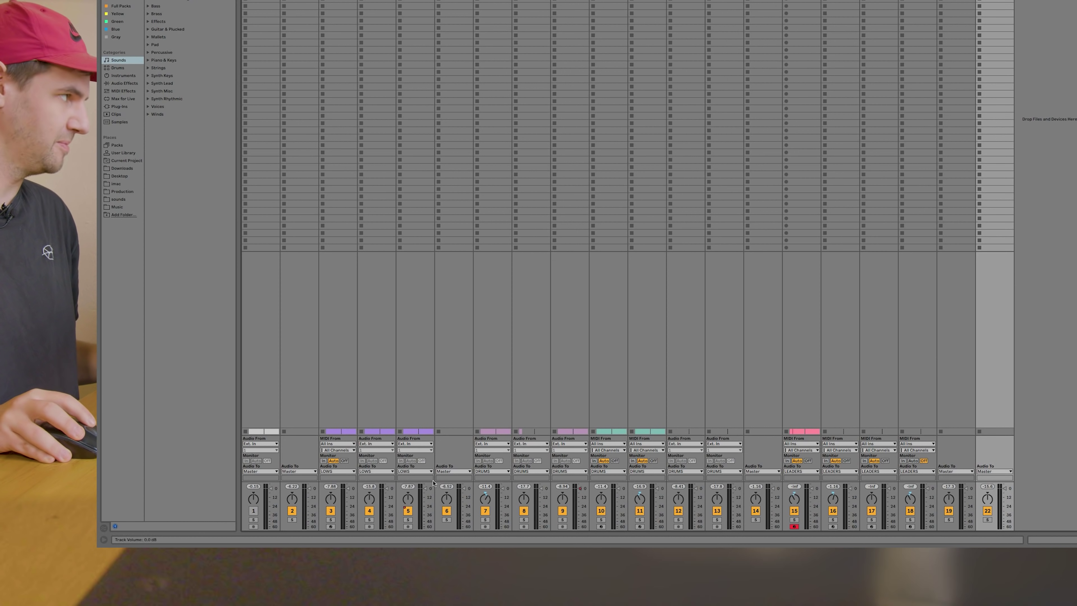
double_click(492, 0)
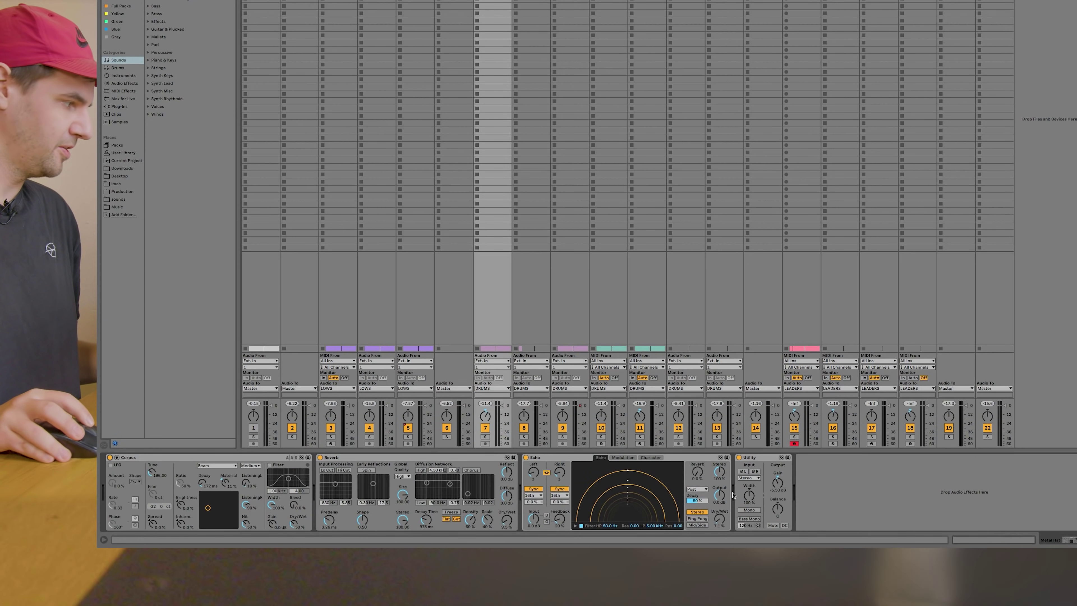